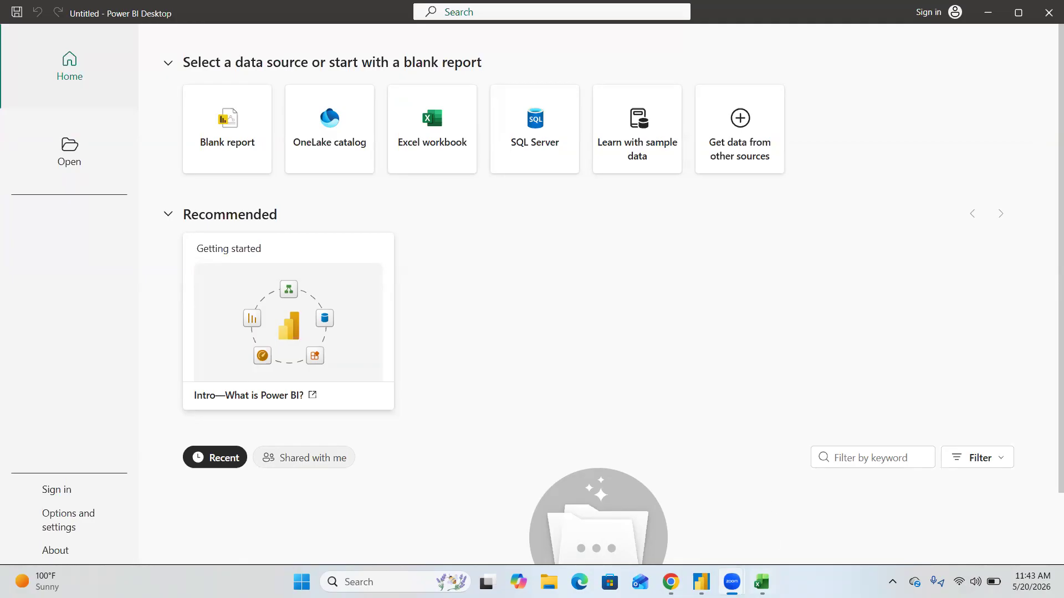
- Switch to the Vehicle Sale Data workbook in Excel and examine the rows of Sheet1 for blank rows
left_click(761, 582)
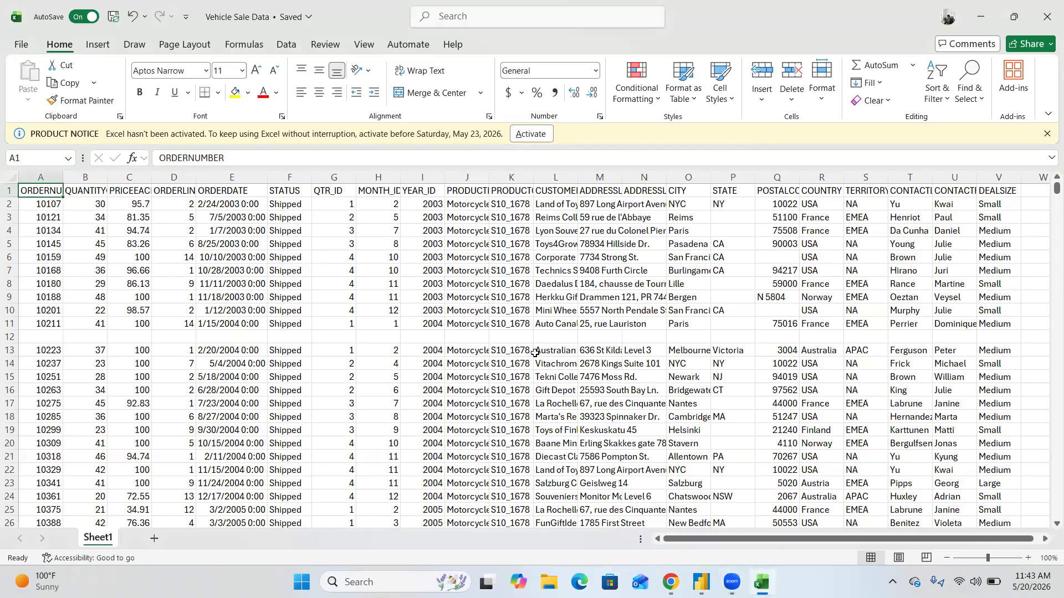
left_click(9, 337)
key("Down")
key("Down")
key("Down")
key("Down")
key("Down")
key("Down")
key("Down")
key("Down")
key("Down")
key("Down")
key("Down")
key("Down")
key("Down")
key("Down")
key("Down")
key("Down")
key("Down")
key("Down")
key("Down")
key("Down")
key("Down")
key("Up")
key("Up")
key("Up")
key("Up")
key("Up")
key("Up")
key("Up")
key("Up")
key("Up")
key("Up")
key("Up")
key("Up")
key("Up")
key("Up")
key("Up")
key("Up")
key("Up")
key("Up")
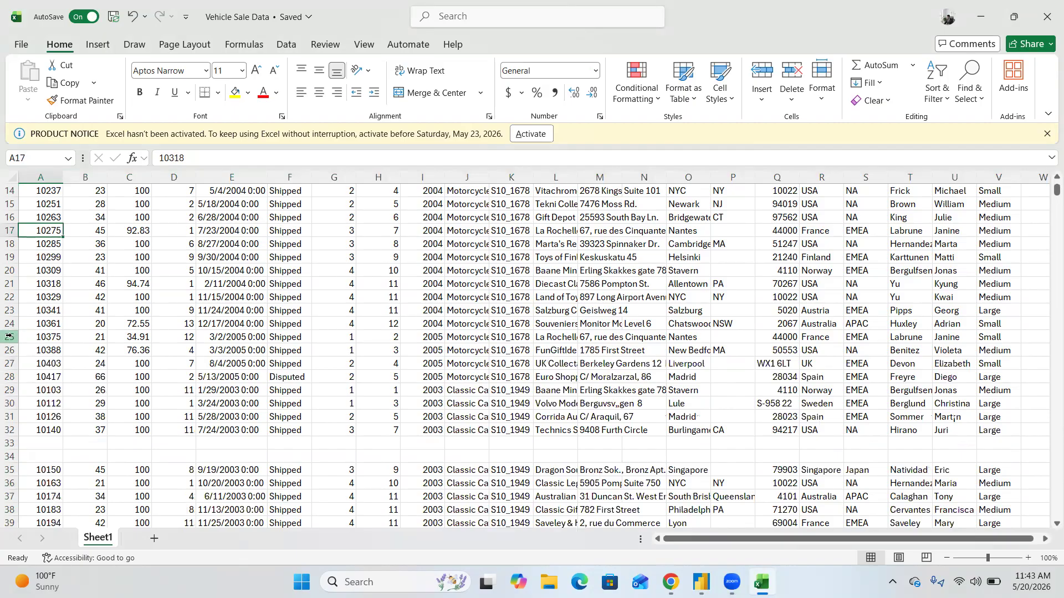
key("Up")
key("Up")
key("Up")
key("Up")
key("Up")
key("Up")
key("Up")
key("Up")
key("Up")
key("Up")
key("Up")
key("Up")
key("Up")
key("Up")
key("Up")
key("Up")
key("Up")
key("Up")
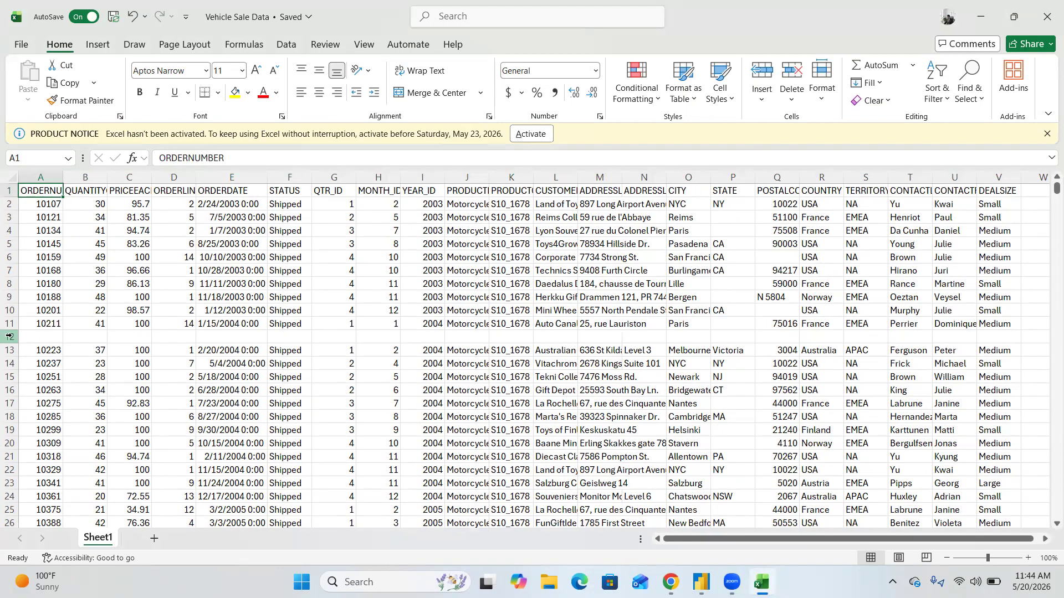
- Examine the values and cell formats of the first entries in the ORDERDATE column
key("Down")
key("Right")
key("Right")
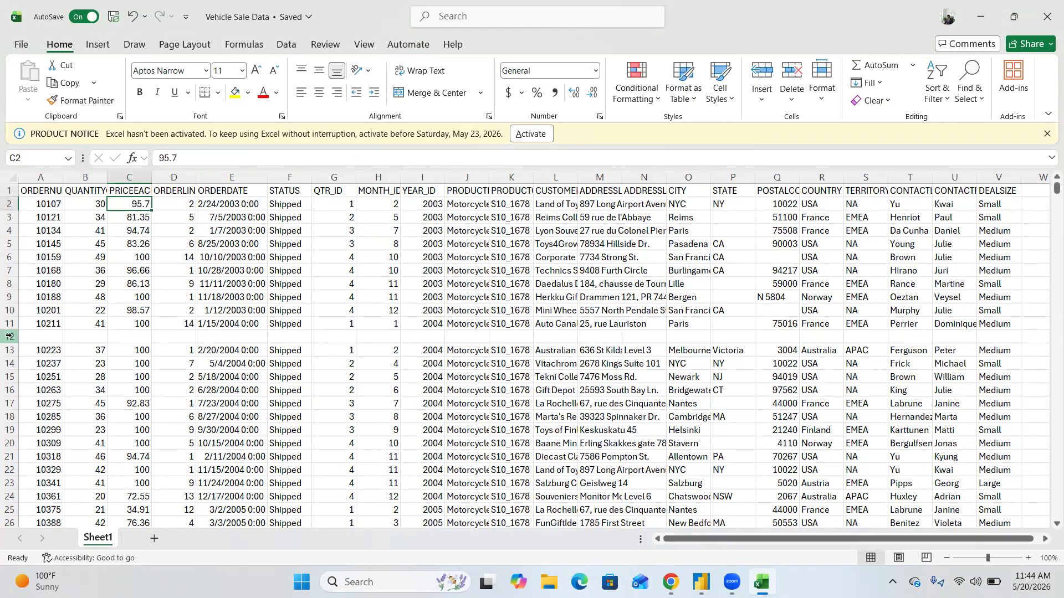
key("Right")
key("Right")
key("Down")
key("Up")
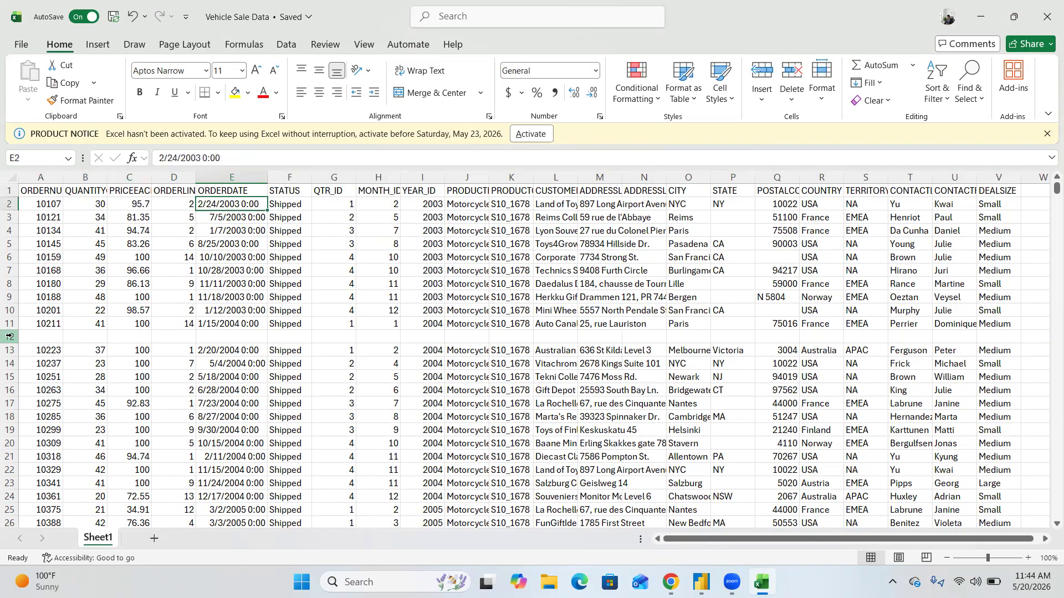
key("Up")
key("Down")
key("Down")
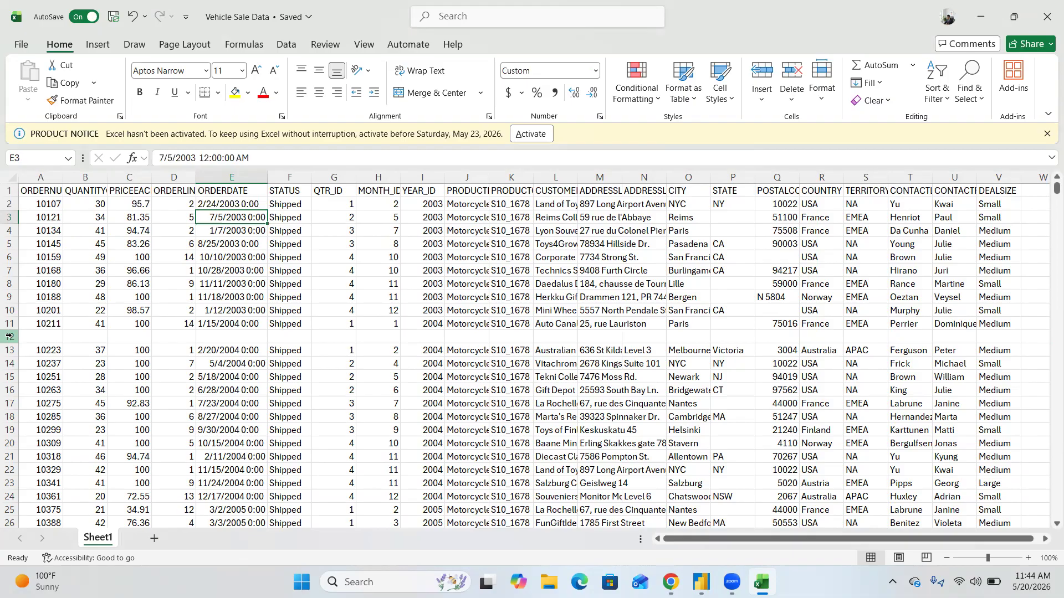
- Look through the remaining columns of the sheet, from STATUS across to the contact name columns and back to MONTH_ID
key("Right")
key("Right")
key("Right")
key("Right")
key("Right")
key("Right")
key("Right")
key("Right")
key("Right")
key("Right")
key("Right")
key("Right")
key("Right")
key("Right")
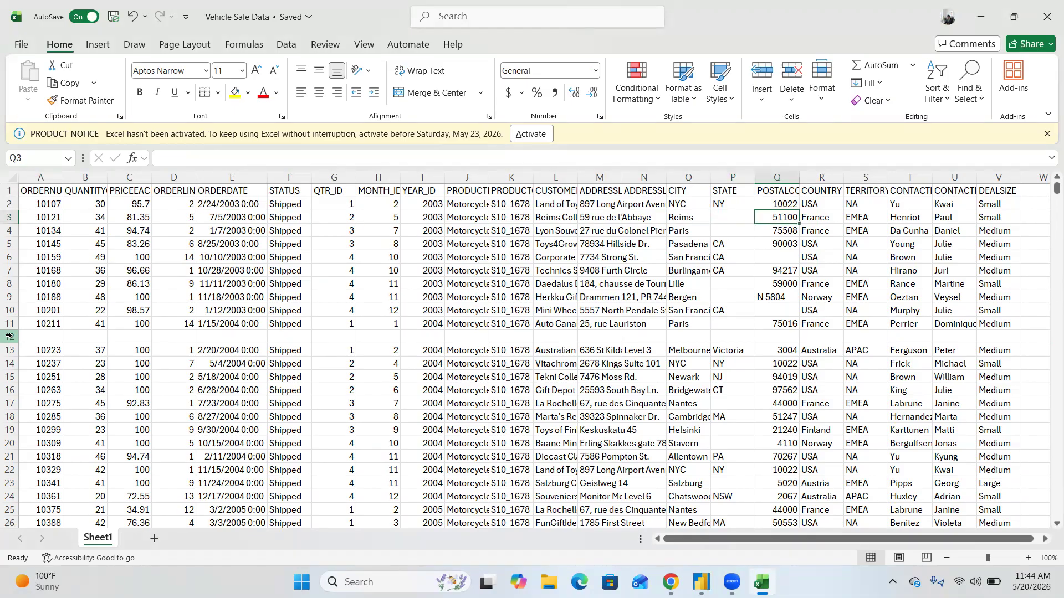
key("Right")
key("Right")
key("Right")
key("Right")
key("Left")
key("Left")
key("Left")
key("Left")
key("Left")
key("Left")
key("Left")
key("Left")
key("Left")
key("Left")
key("Left")
key("Left")
key("Left")
key("Left")
key("Left")
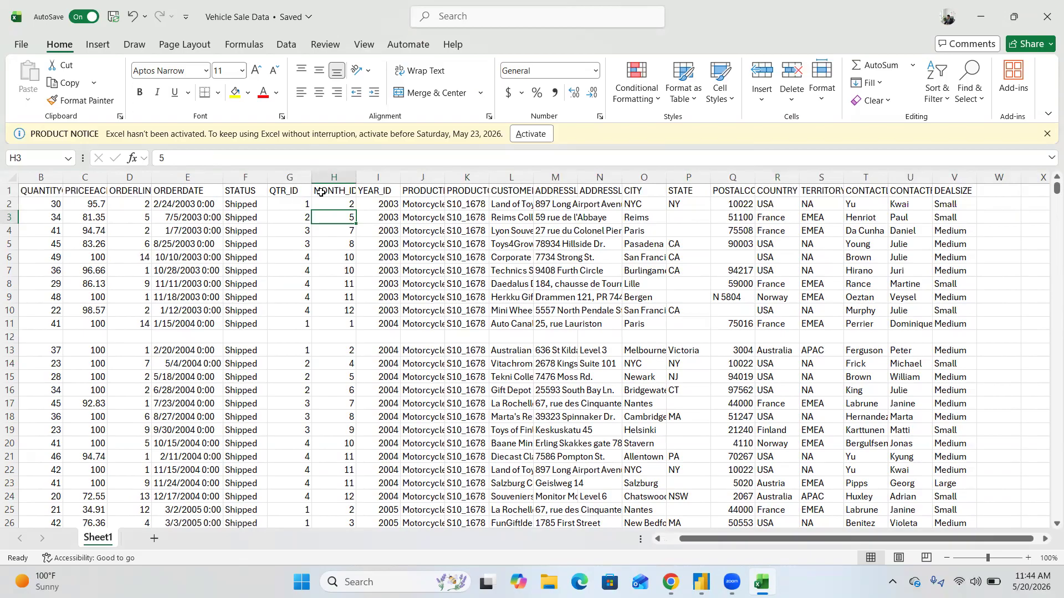
- Return to Power BI Desktop and look over the full list of available Get Data connectors
left_click(980, 16)
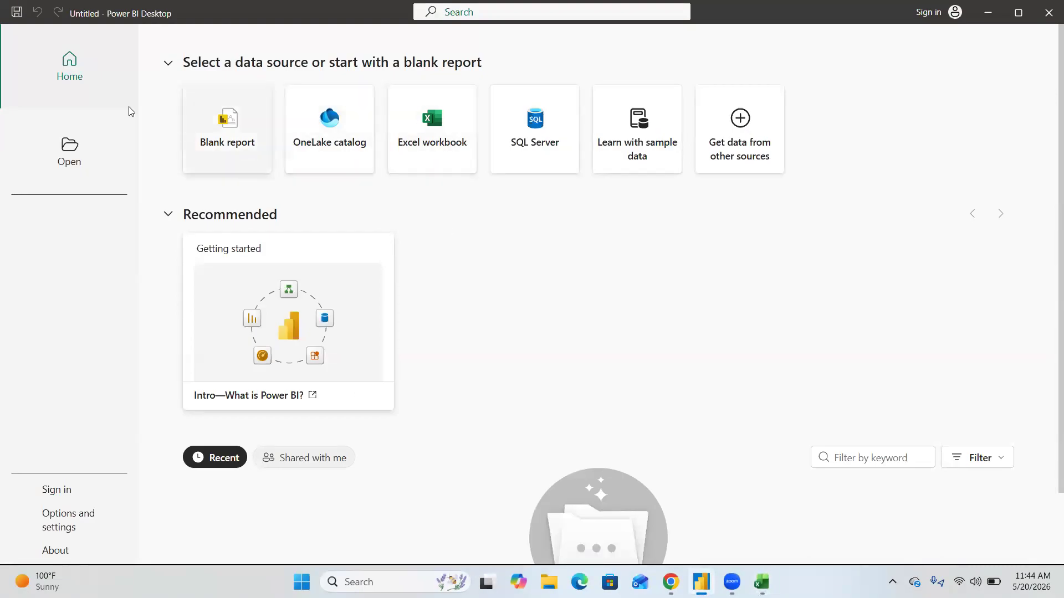
left_click(442, 139)
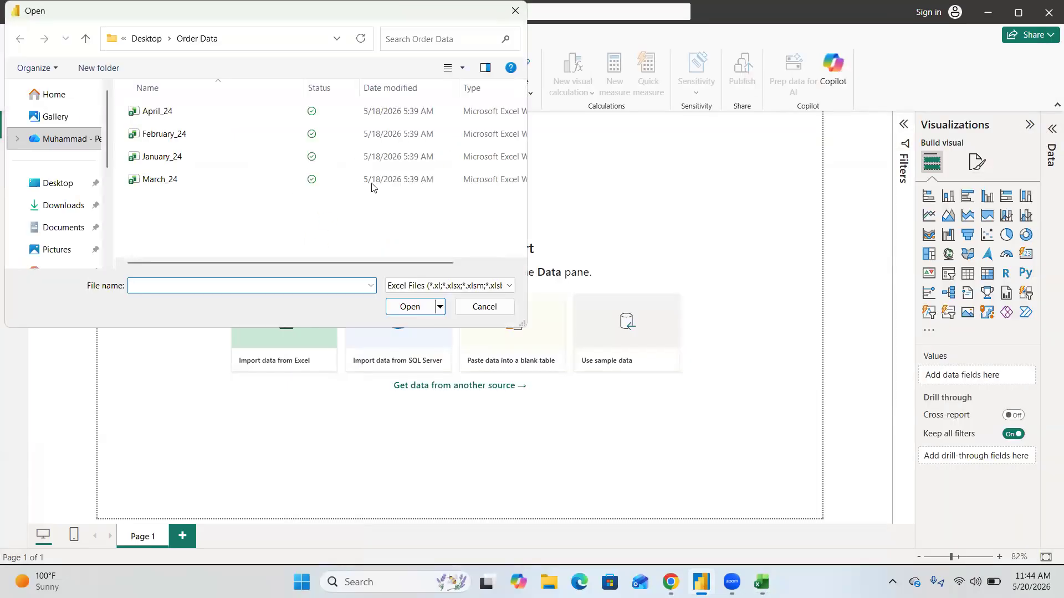
left_click(485, 307)
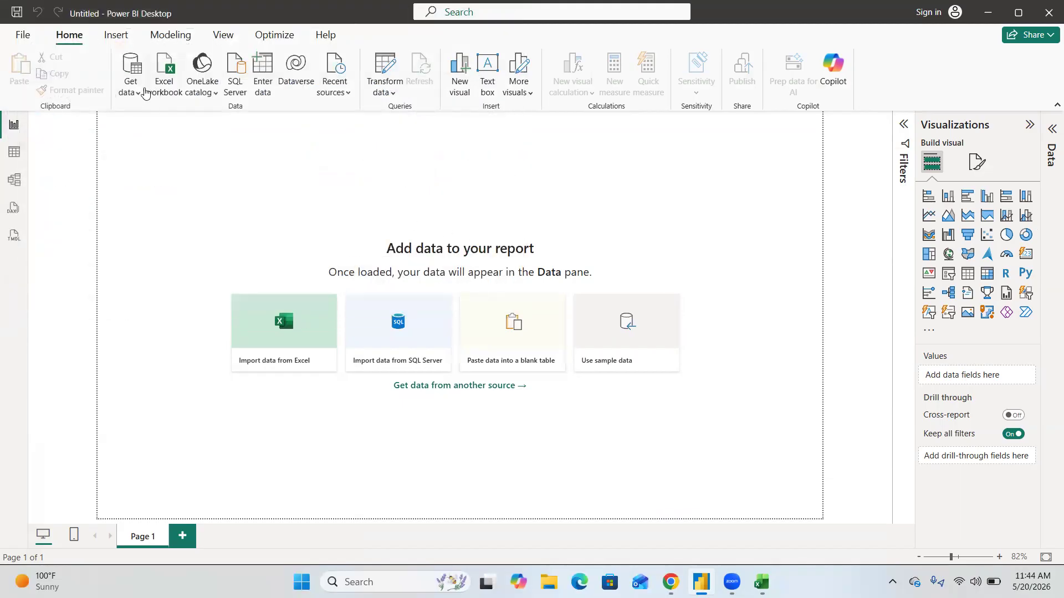
left_click(132, 88)
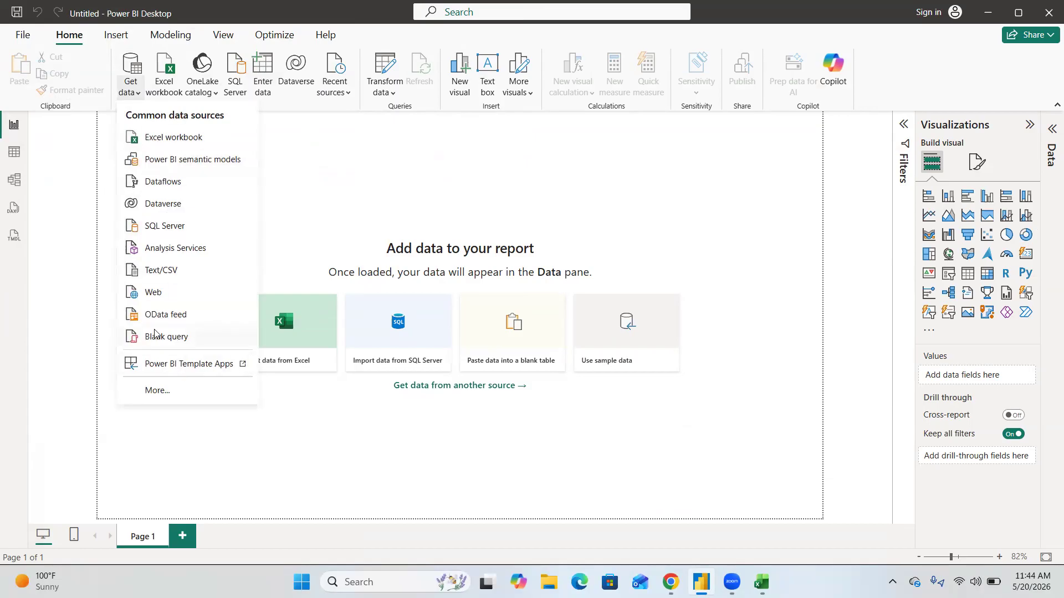
left_click(164, 393)
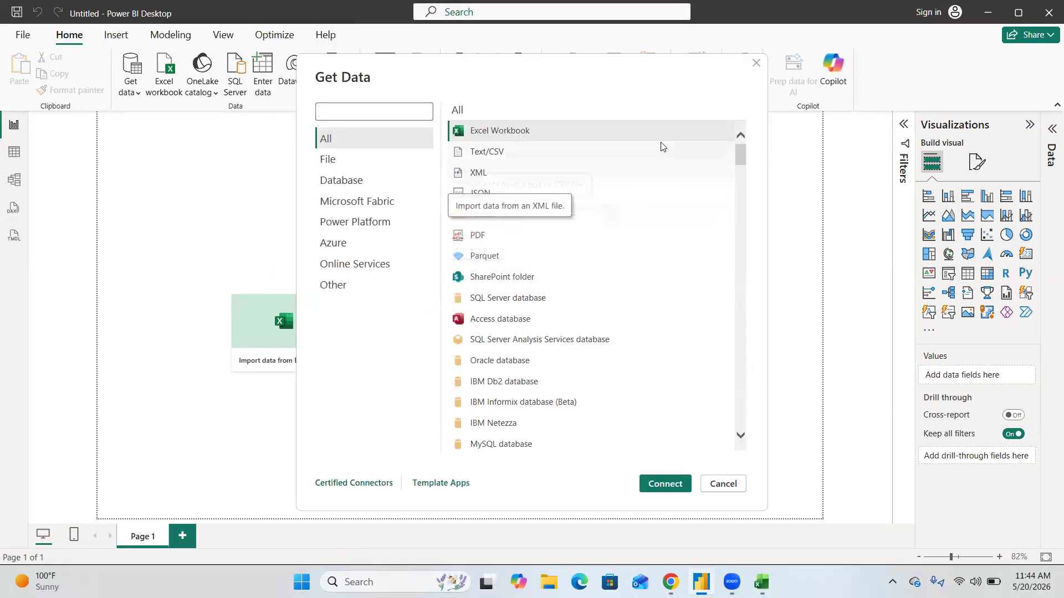
left_click_drag(741, 157, 752, 99)
left_click(756, 63)
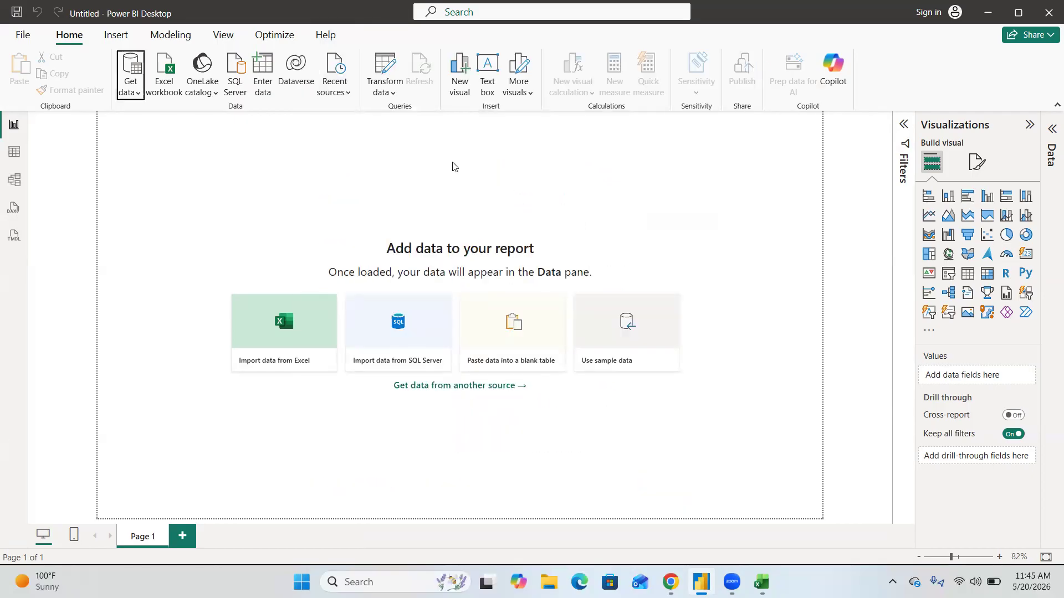
- Start an import from Excel and try to open the Vehicle Sale Data workbook from the Desktop folder
left_click(266, 341)
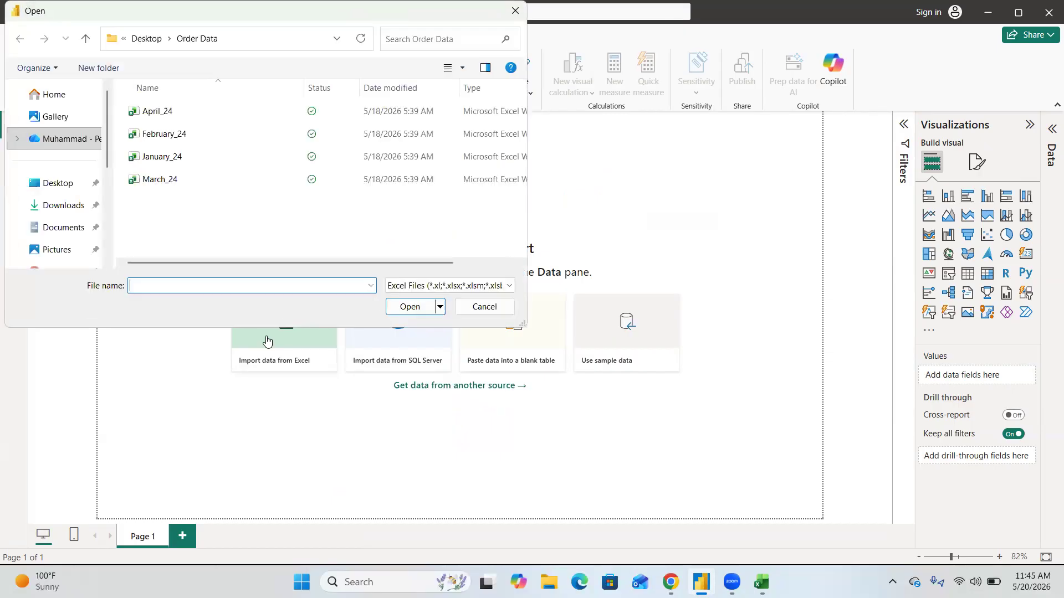
left_click(153, 40)
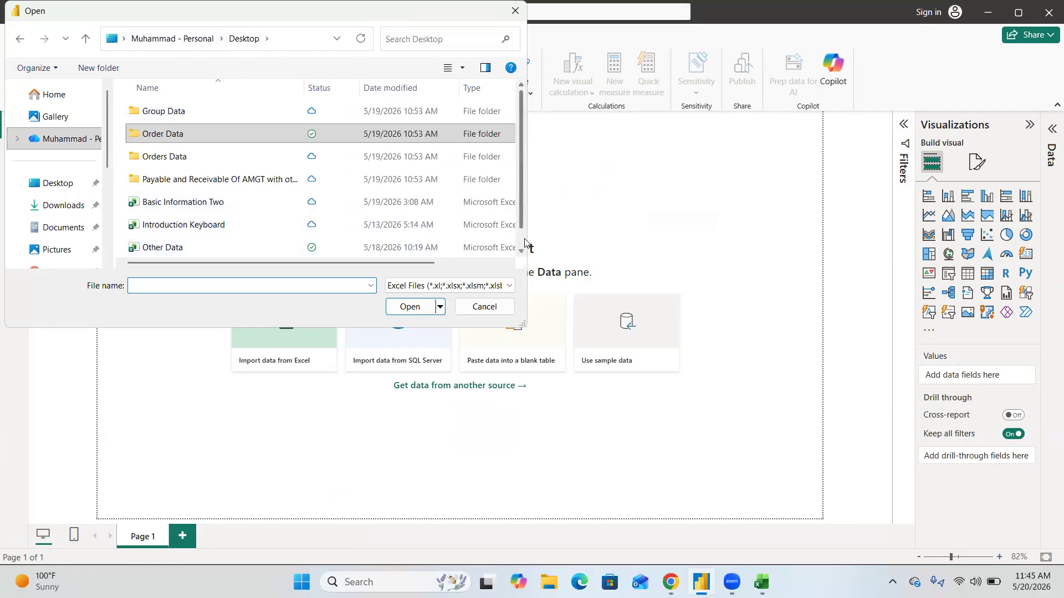
scroll(525, 242, "down", 1)
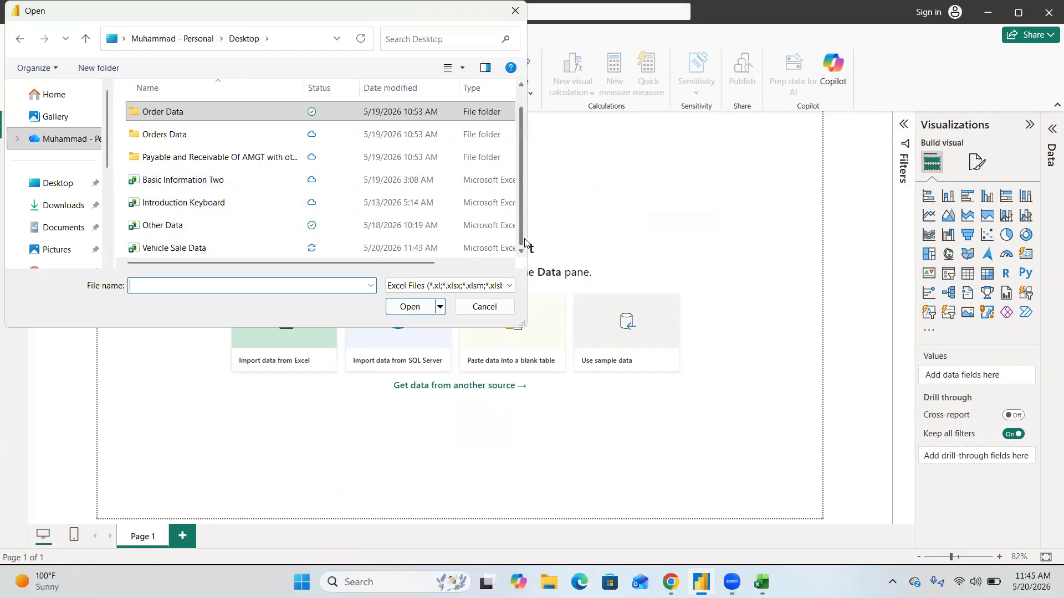
double_click(218, 246)
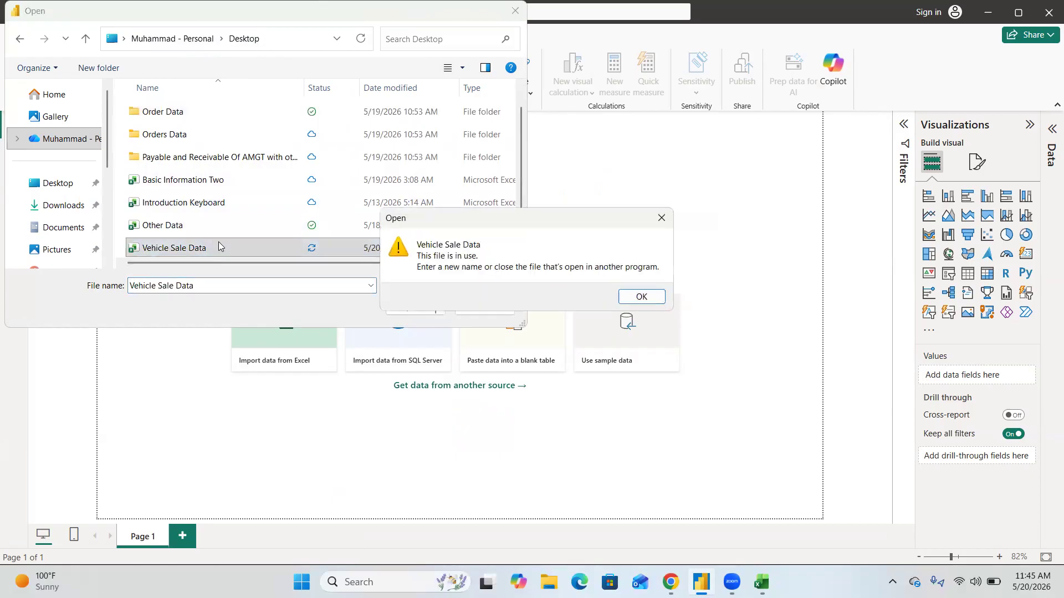
left_click(648, 298)
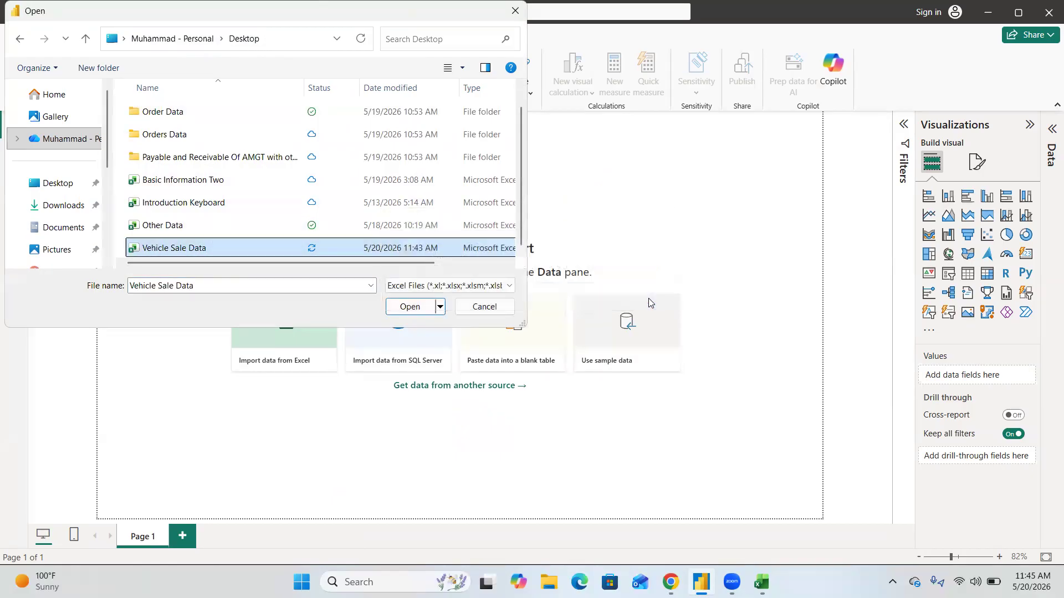
left_click(222, 248)
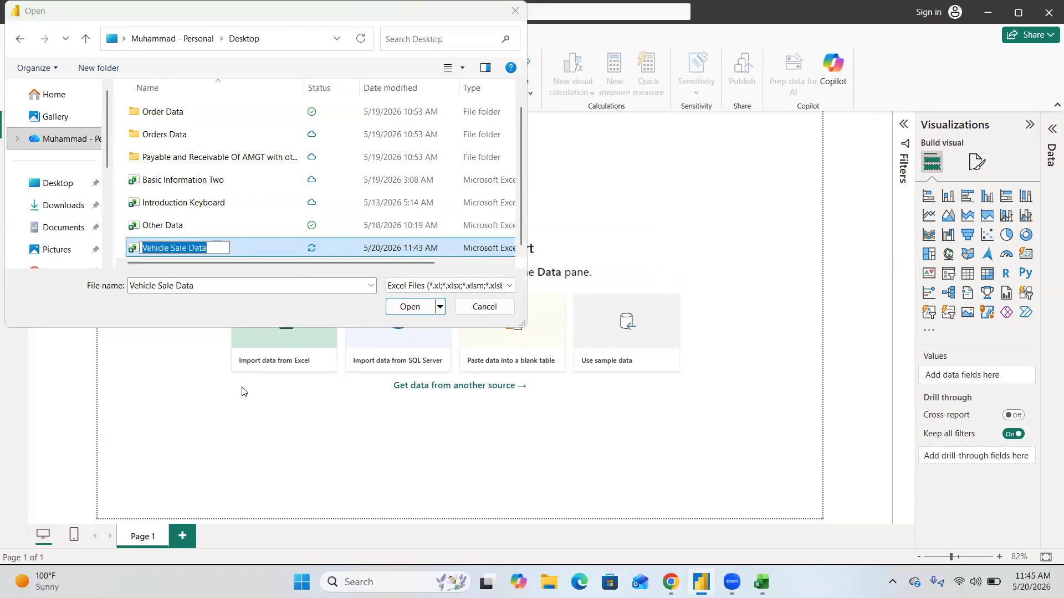
left_click(69, 288)
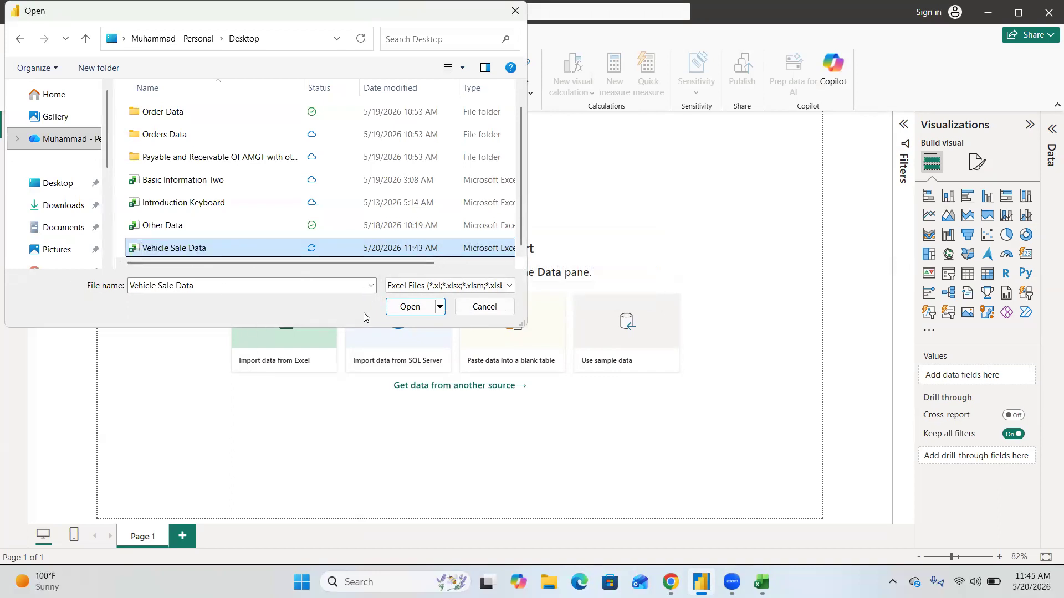
left_click(404, 307)
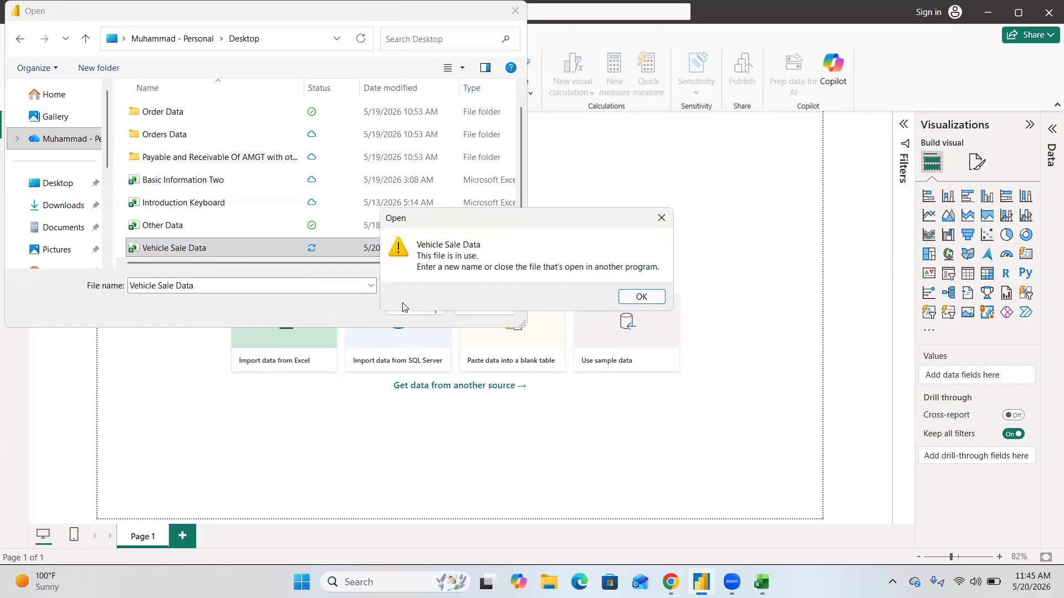
left_click(641, 298)
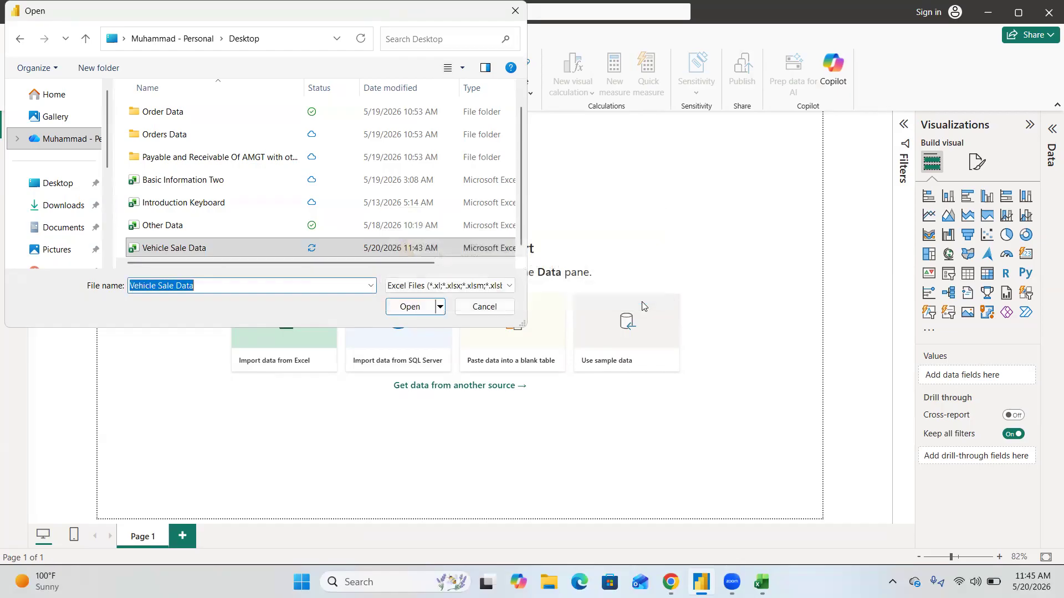
- Close the Vehicle Sale Data workbook in Excel and open it for import in Power BI Desktop
left_click(762, 582)
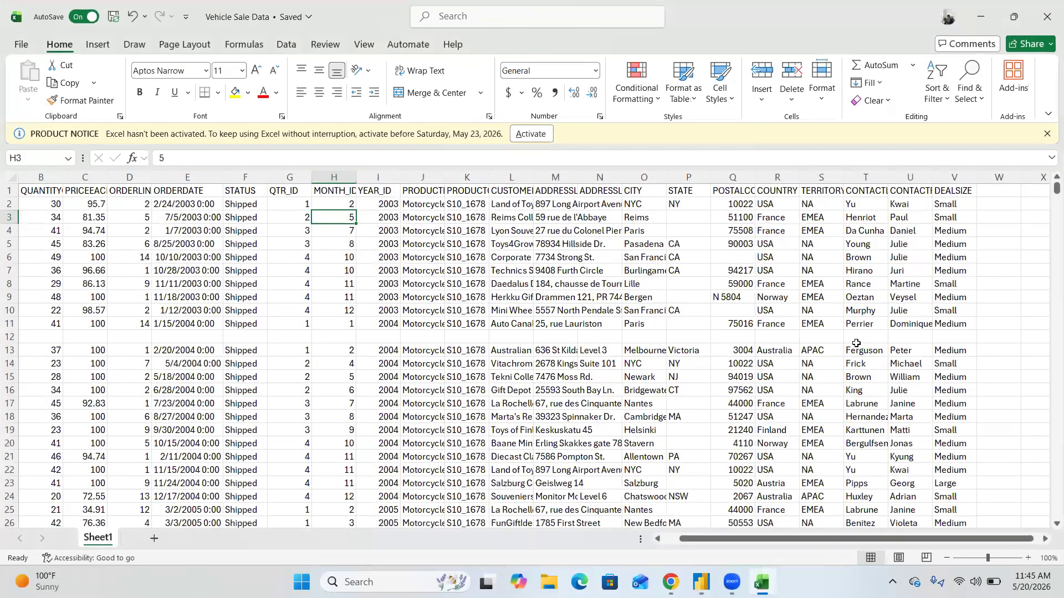
left_click(1047, 18)
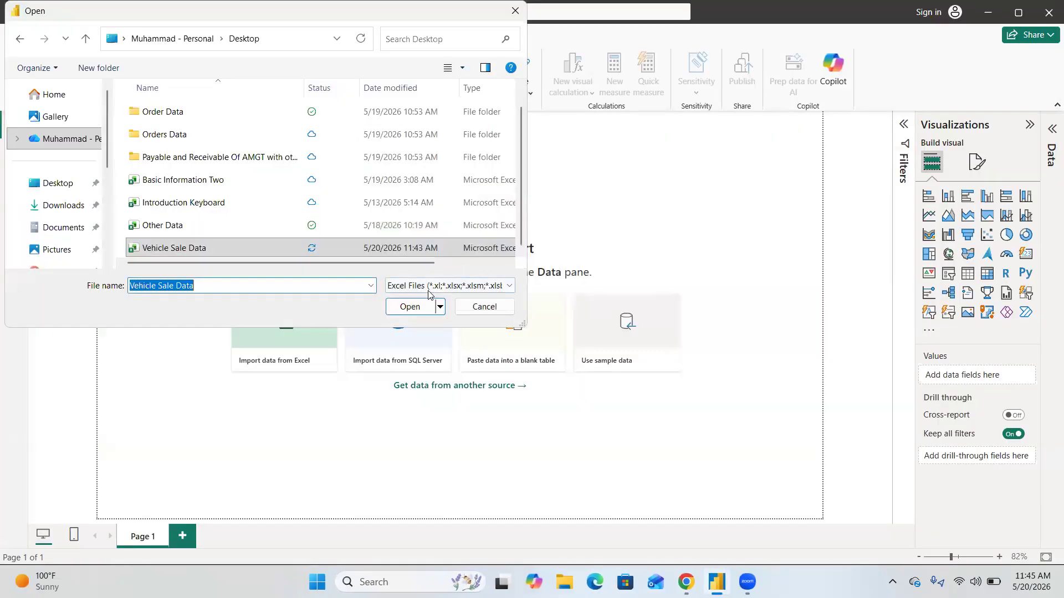
left_click(410, 306)
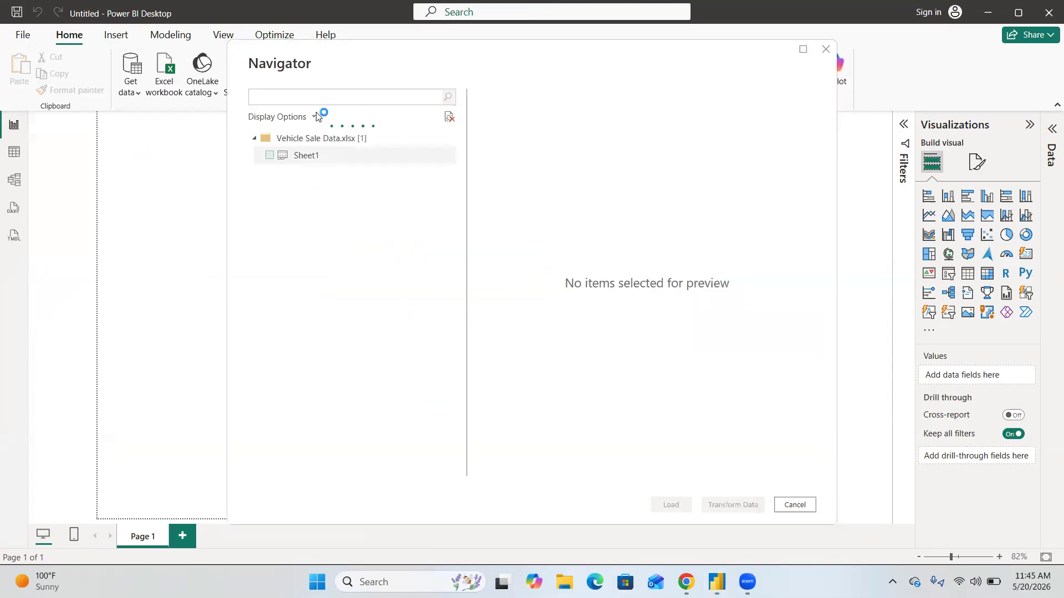
- Select Sheet1 of the workbook for transformation and maximize the Power Query Editor window
left_click(269, 157)
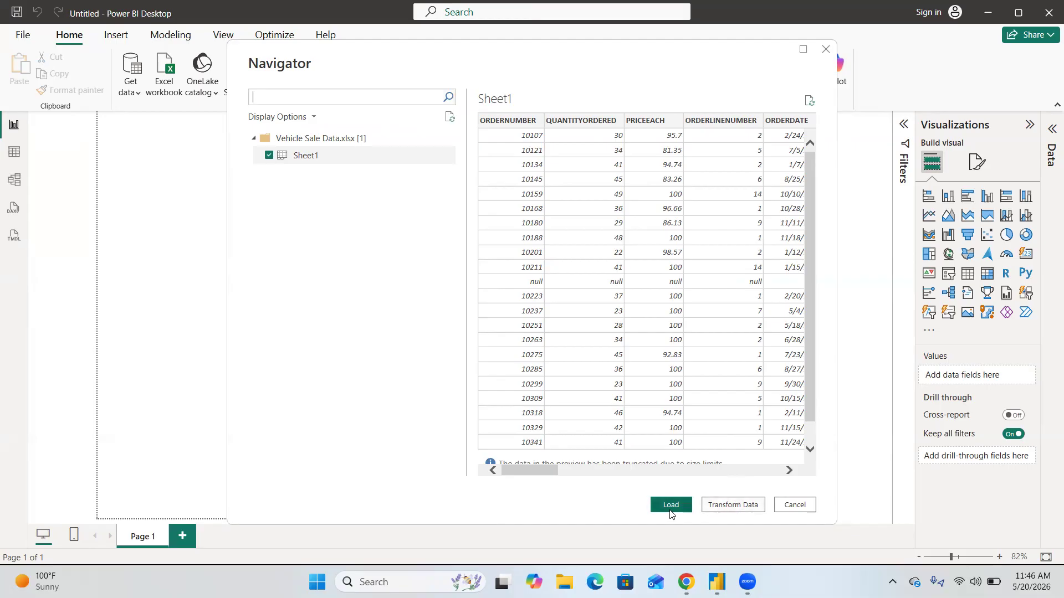
left_click(738, 506)
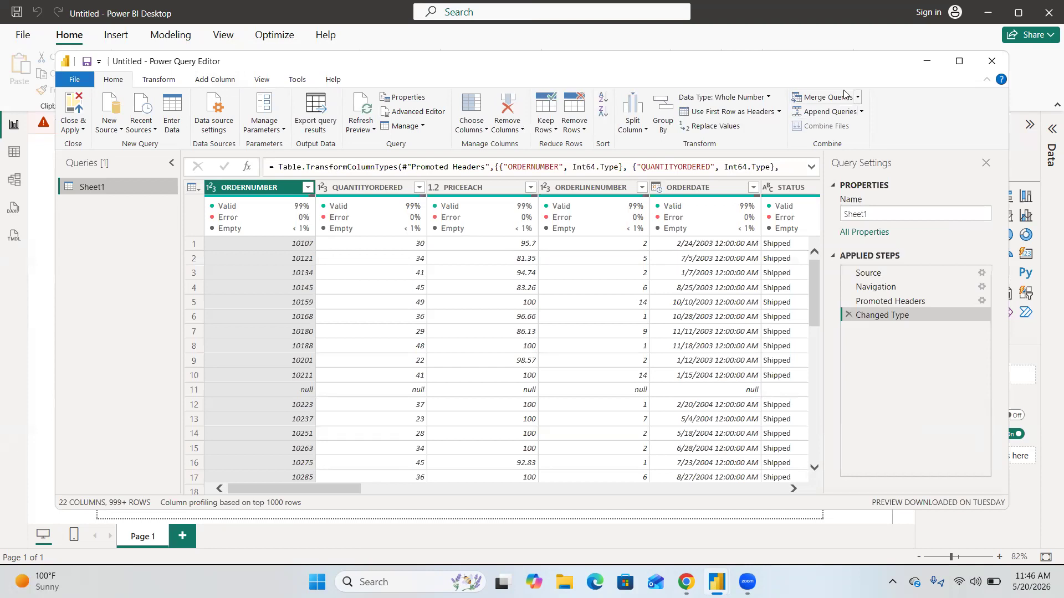
left_click(958, 62)
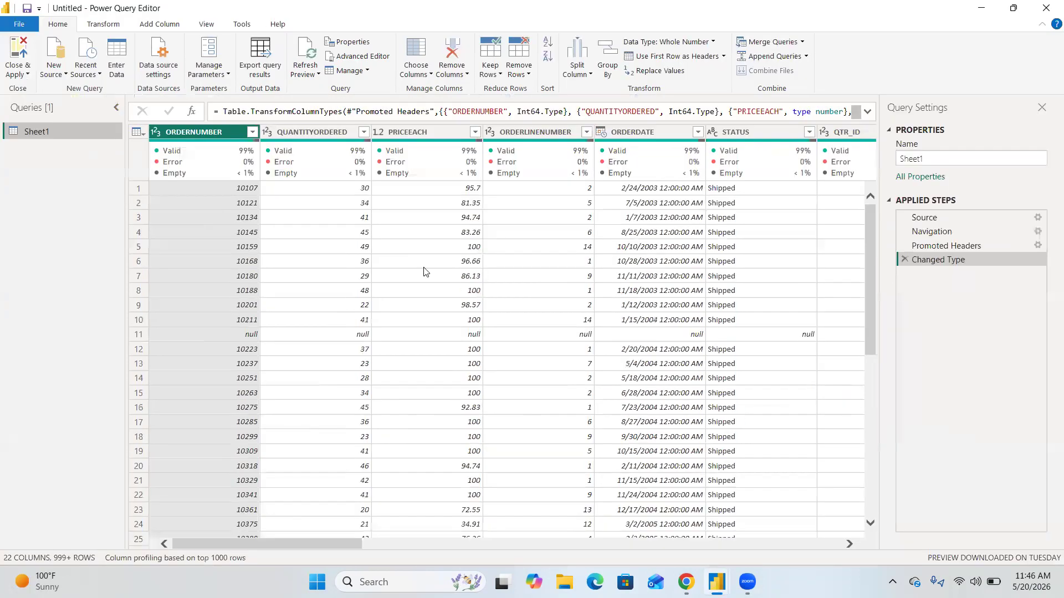
left_click(658, 133)
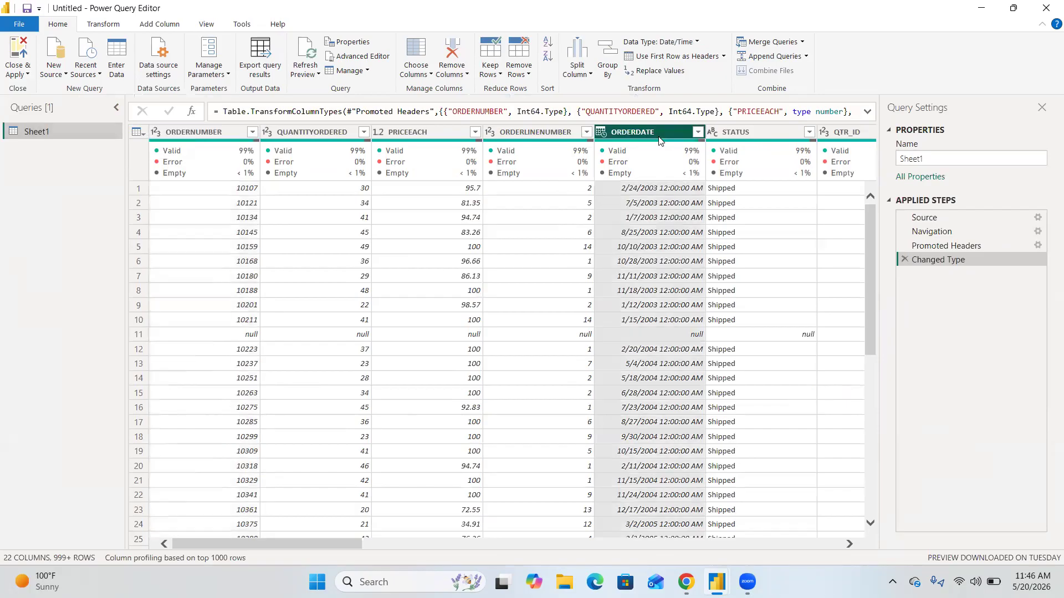
left_click(202, 138)
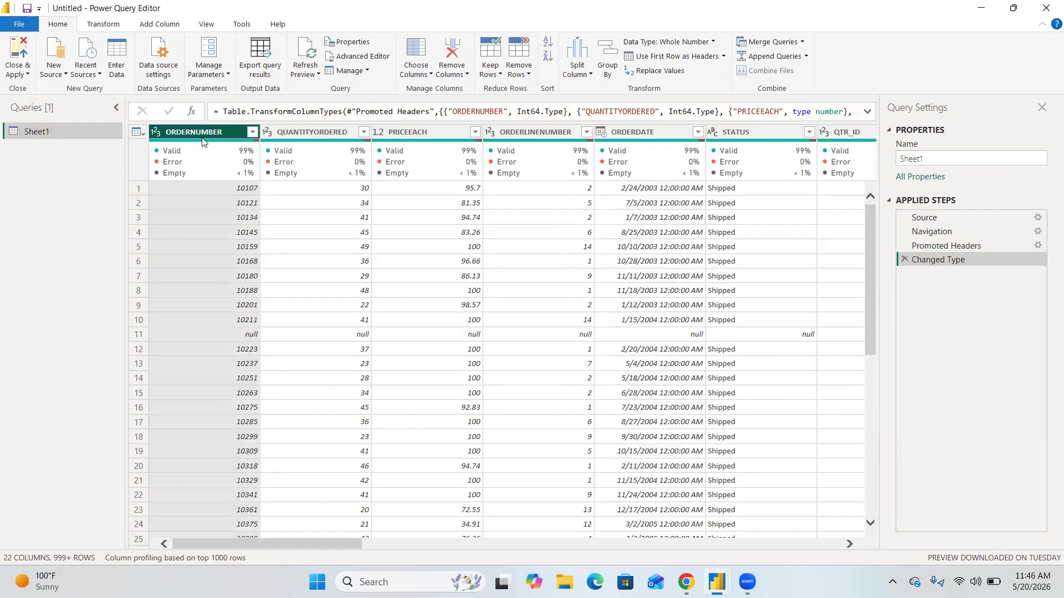
right_click(203, 141)
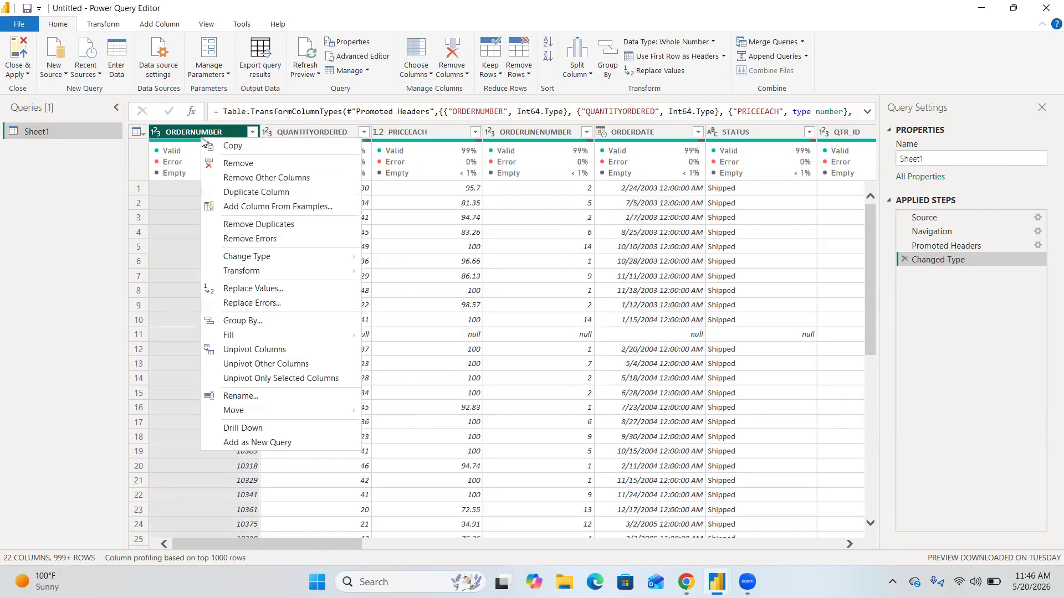
left_click(178, 243)
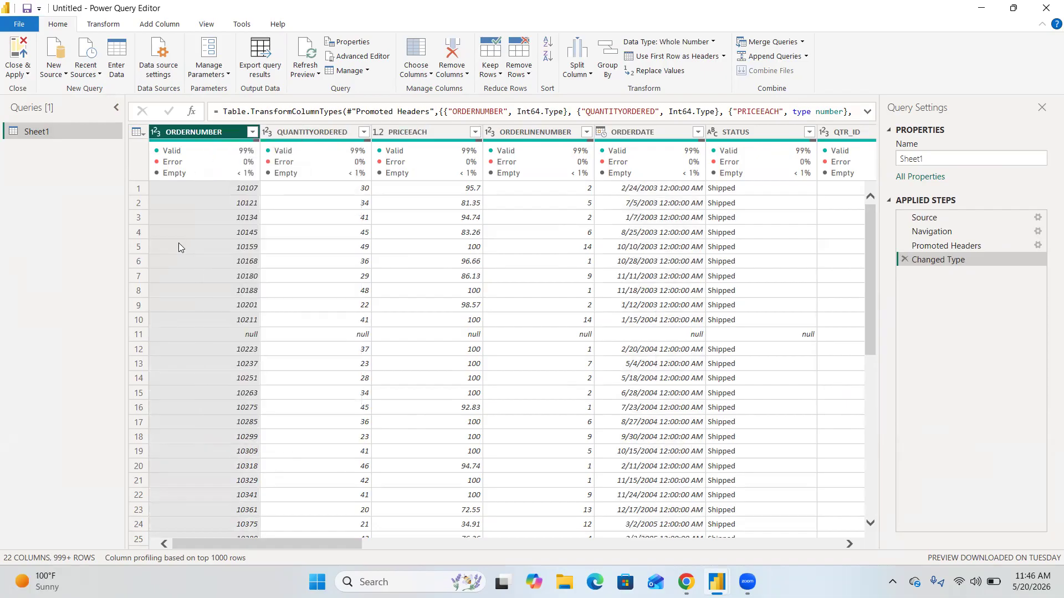
left_click(179, 247)
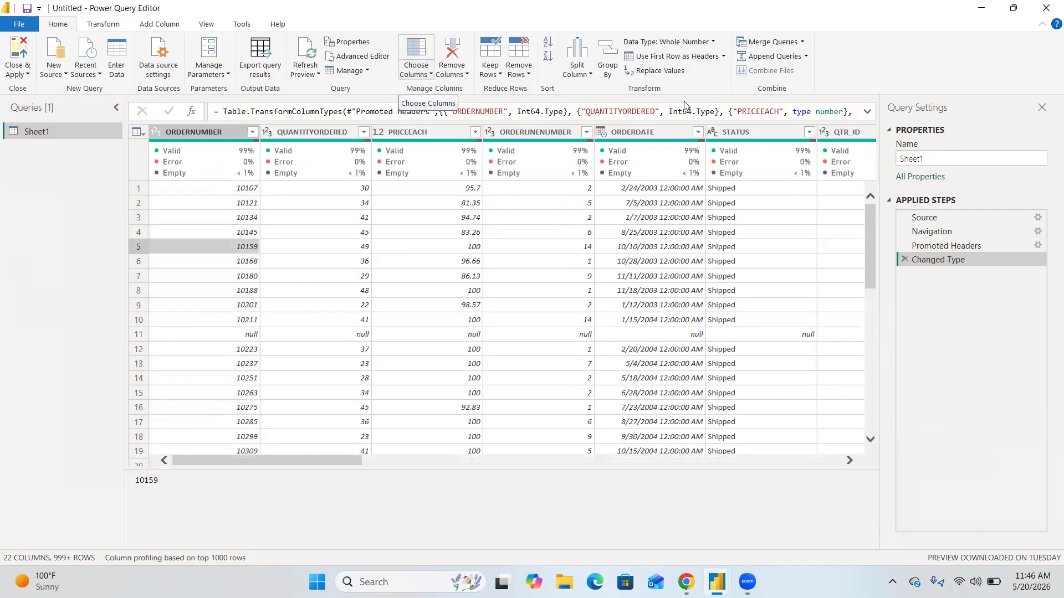
- Remove all blank rows from the Sheet1 query
left_click(517, 70)
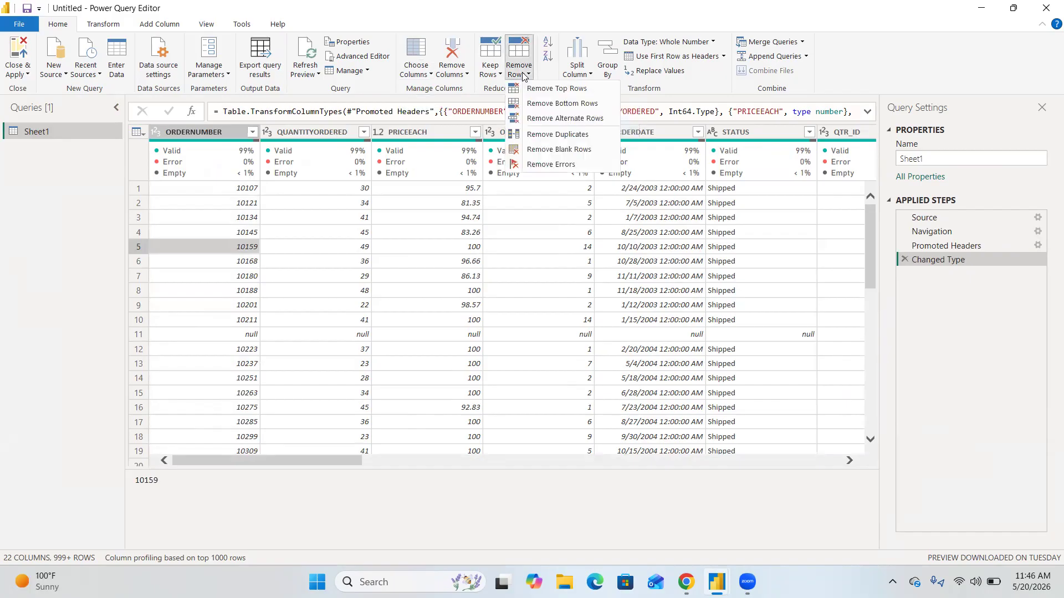
left_click(572, 158)
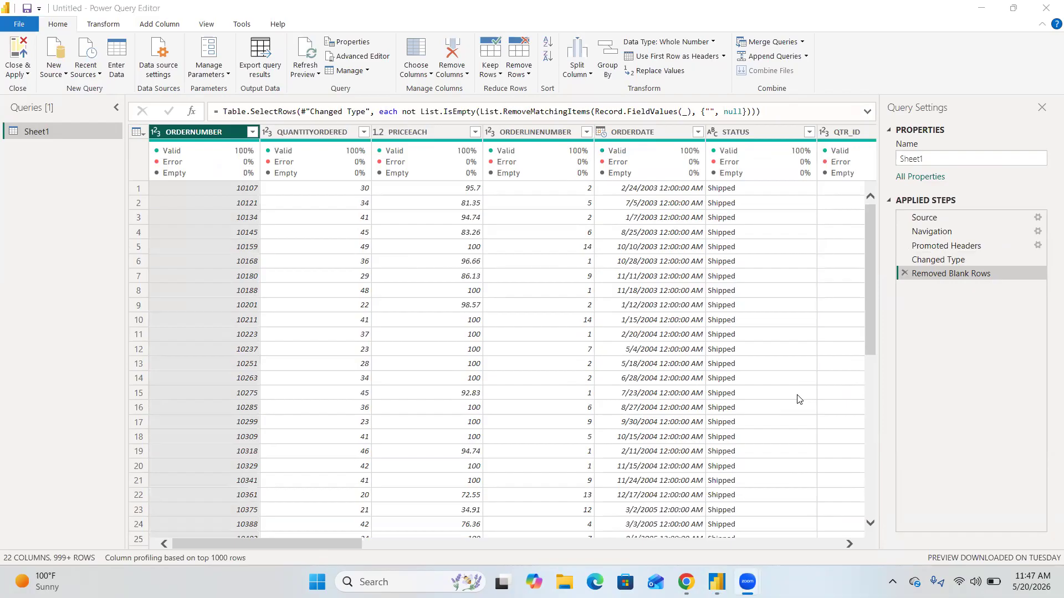
- Try changing the ORDERDATE column's data type to Date and delete that change from the applied steps
left_click(632, 132)
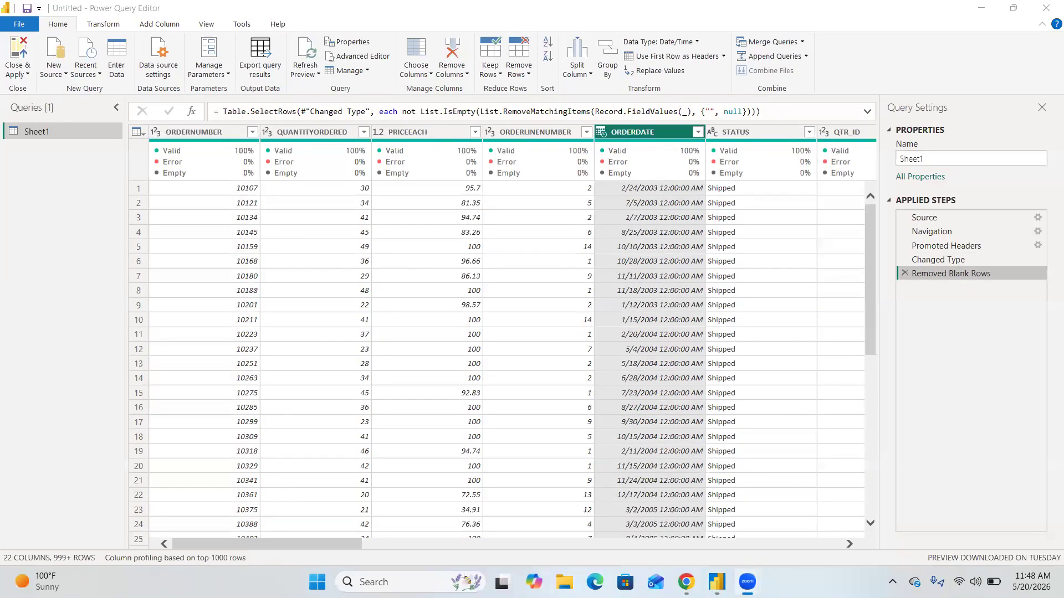
right_click(645, 135)
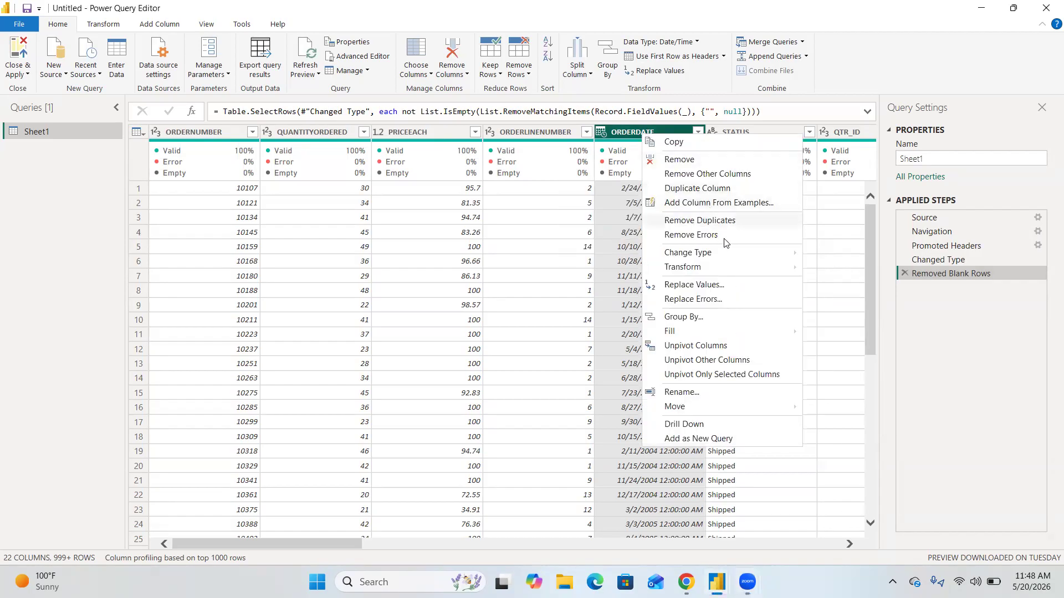
mouse_move(728, 254)
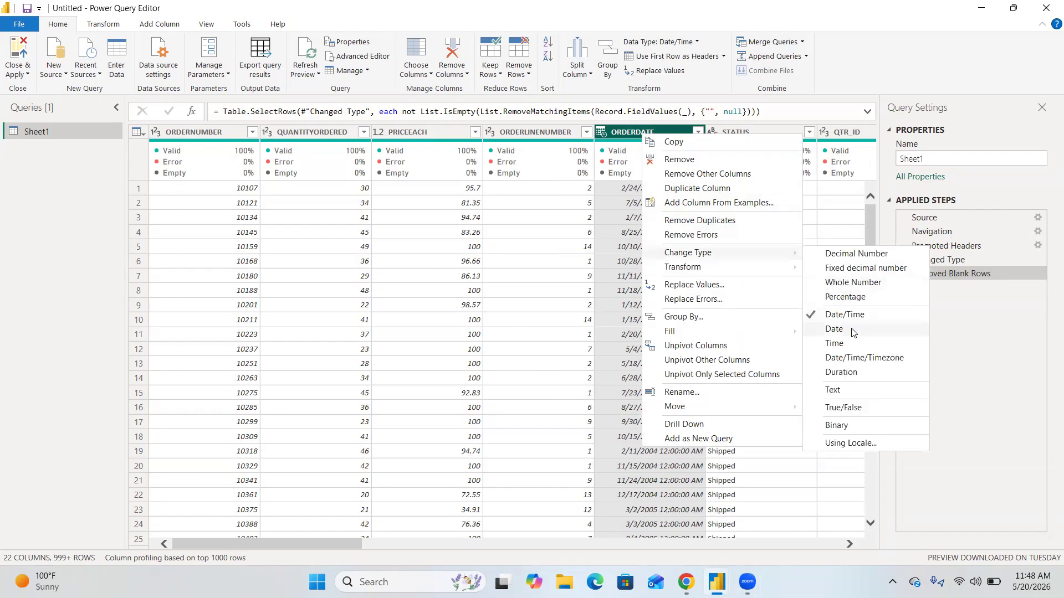
left_click(834, 330)
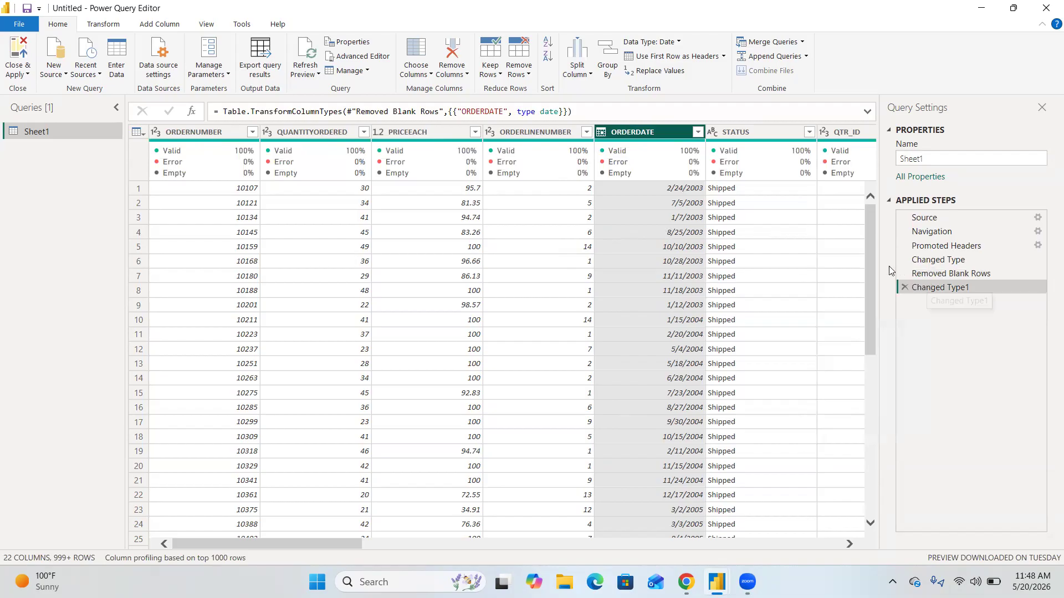
left_click_drag(869, 262, 878, 222)
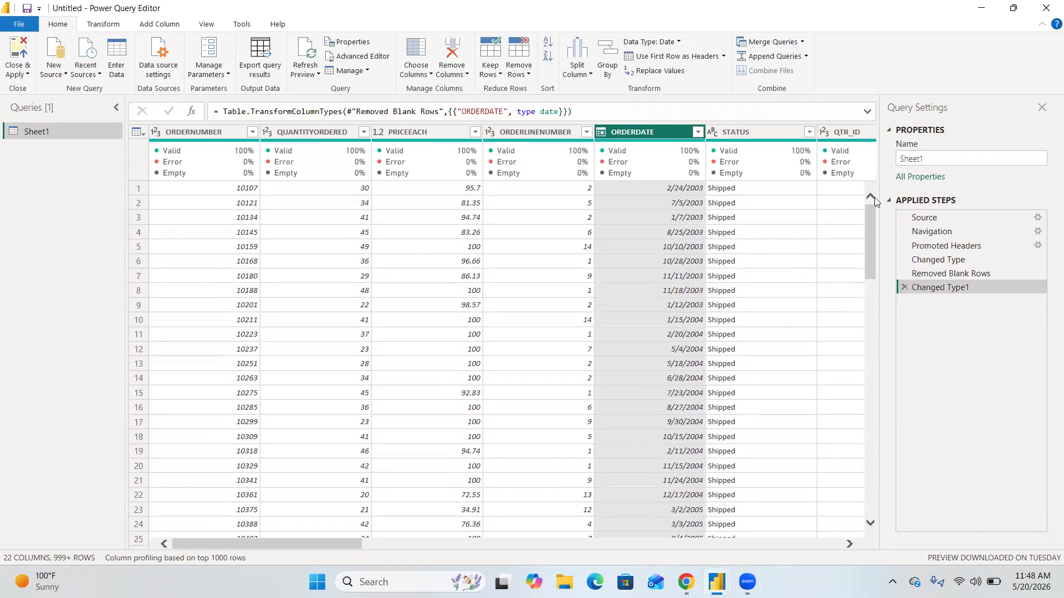
left_click(903, 288)
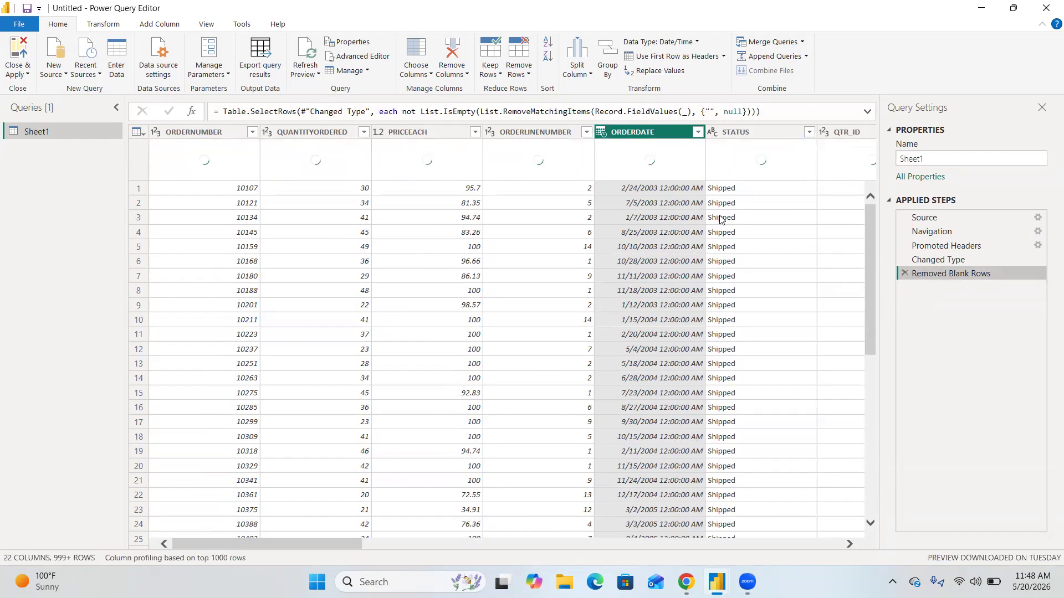
- Change the ORDERDATE column's type using locale, with data type Date and locale English (United States)
right_click(644, 138)
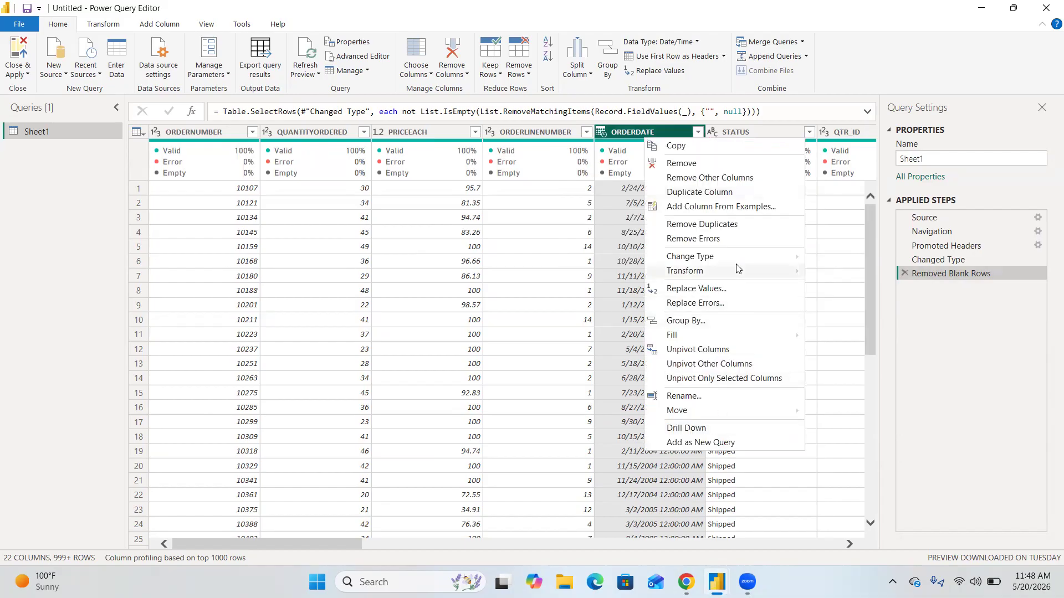
mouse_move(737, 260)
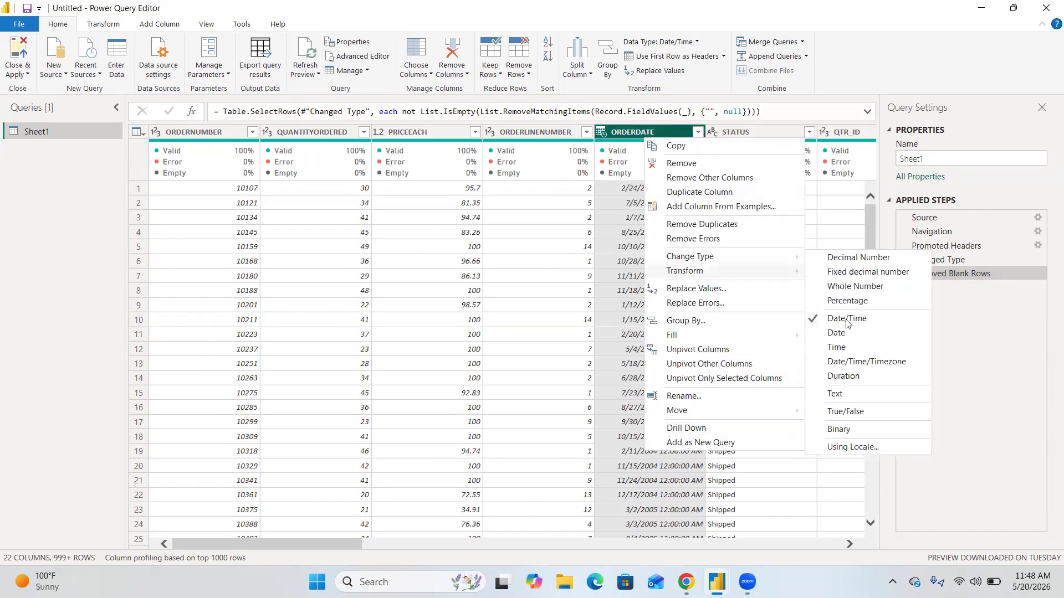
left_click(863, 452)
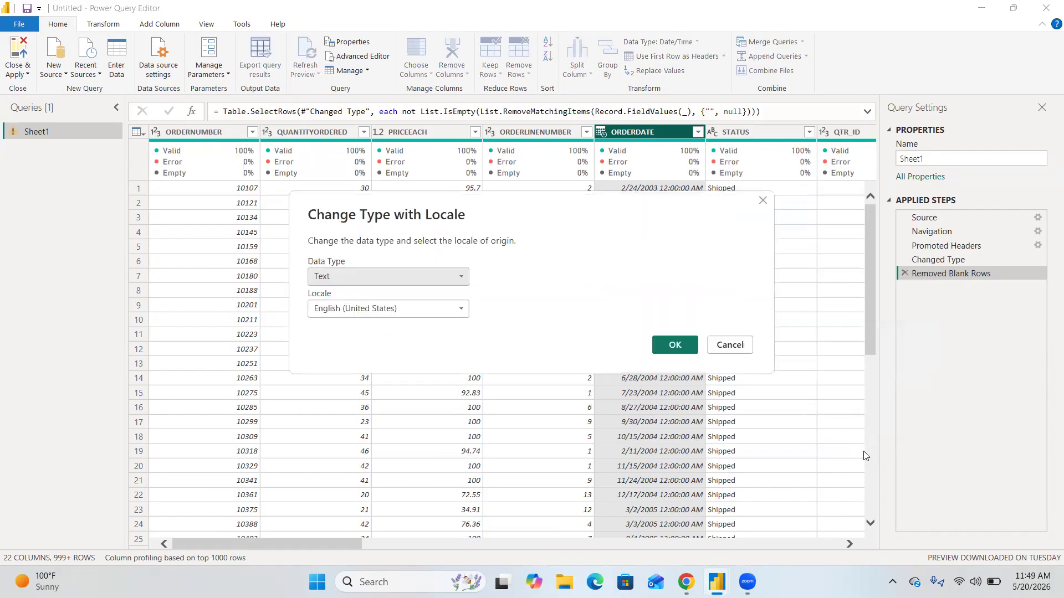
left_click(421, 277)
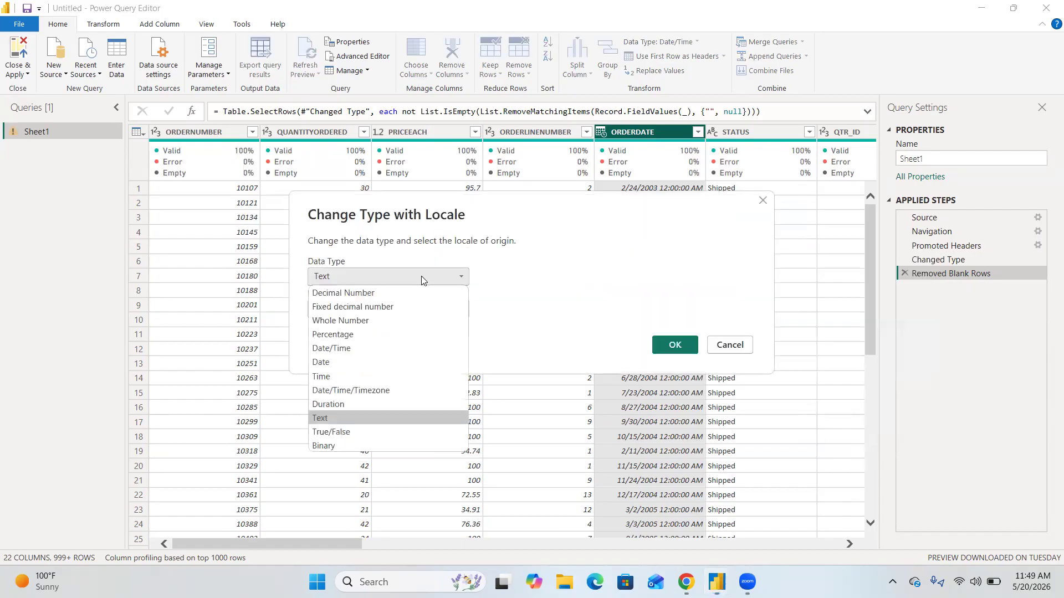
left_click(426, 359)
left_click(413, 306)
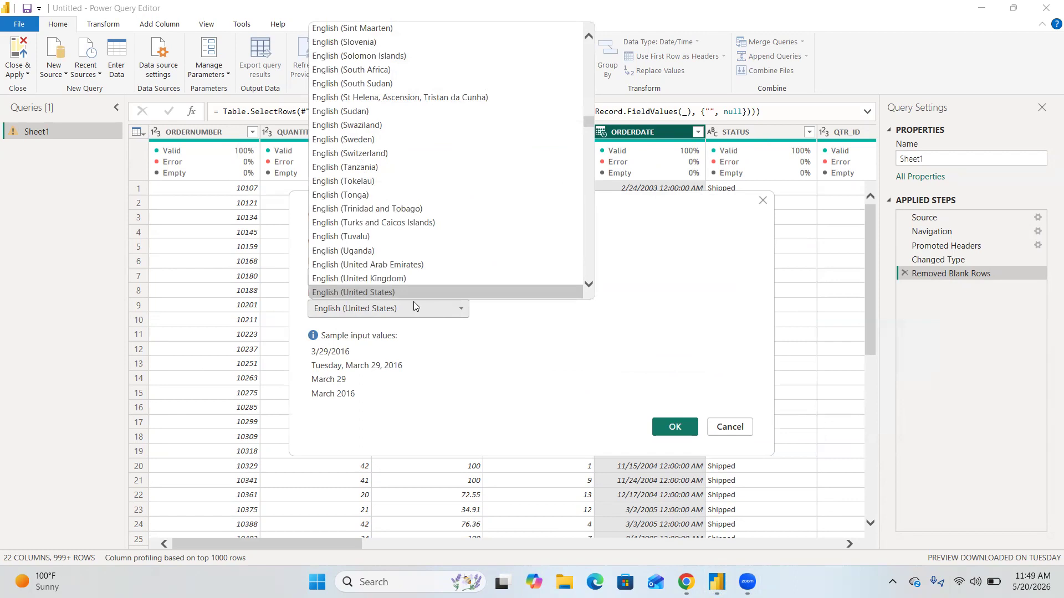
left_click(408, 289)
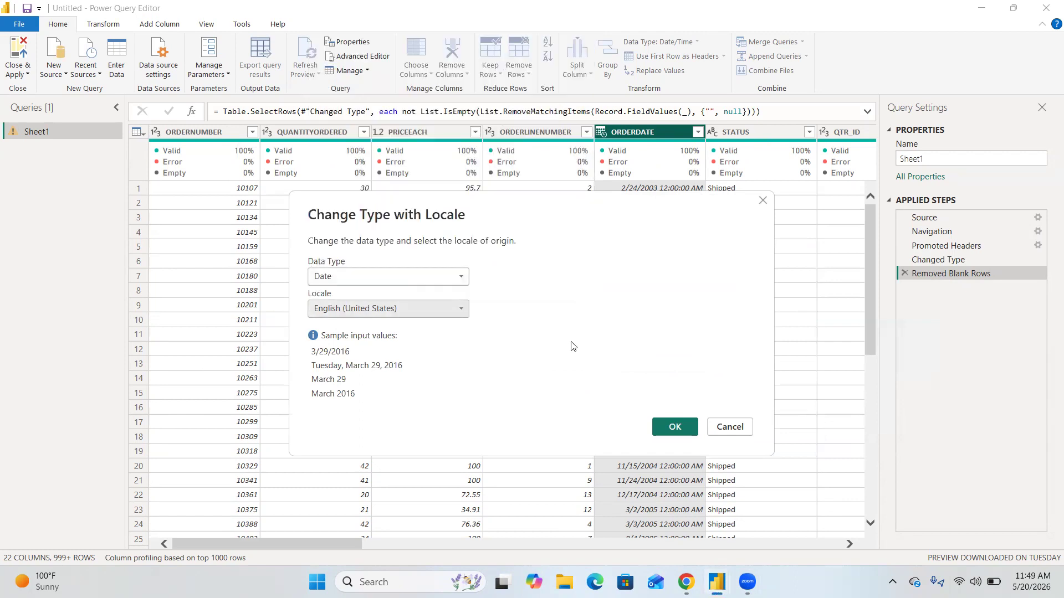
left_click(668, 429)
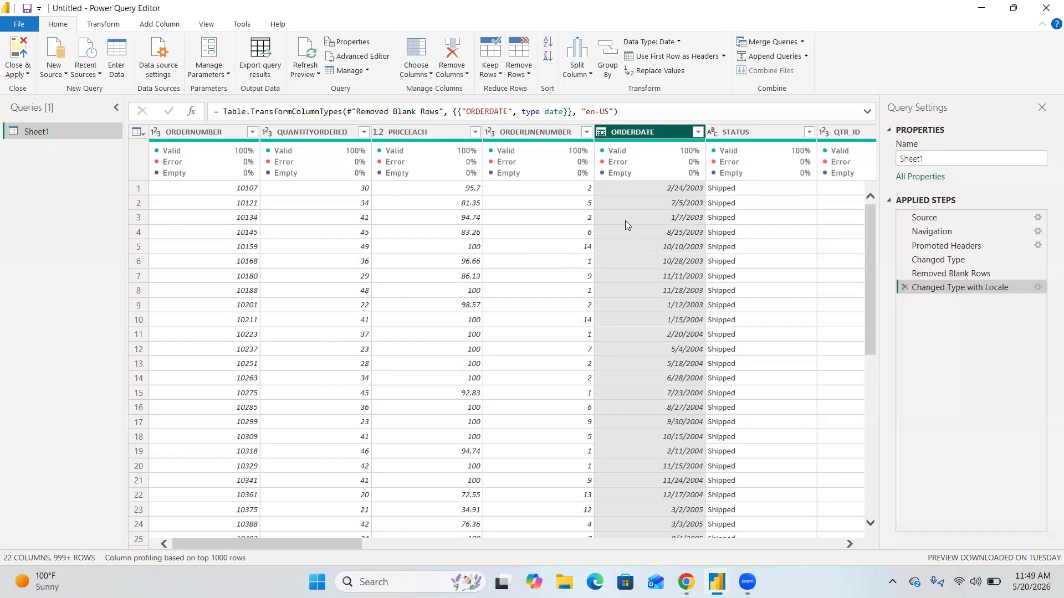
right_click(638, 132)
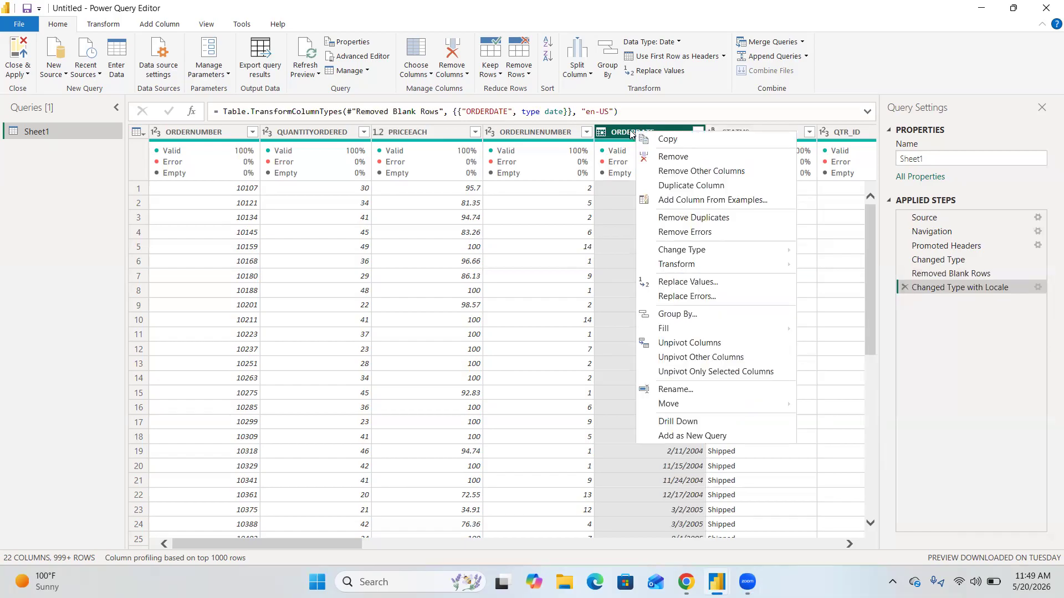
mouse_move(697, 255)
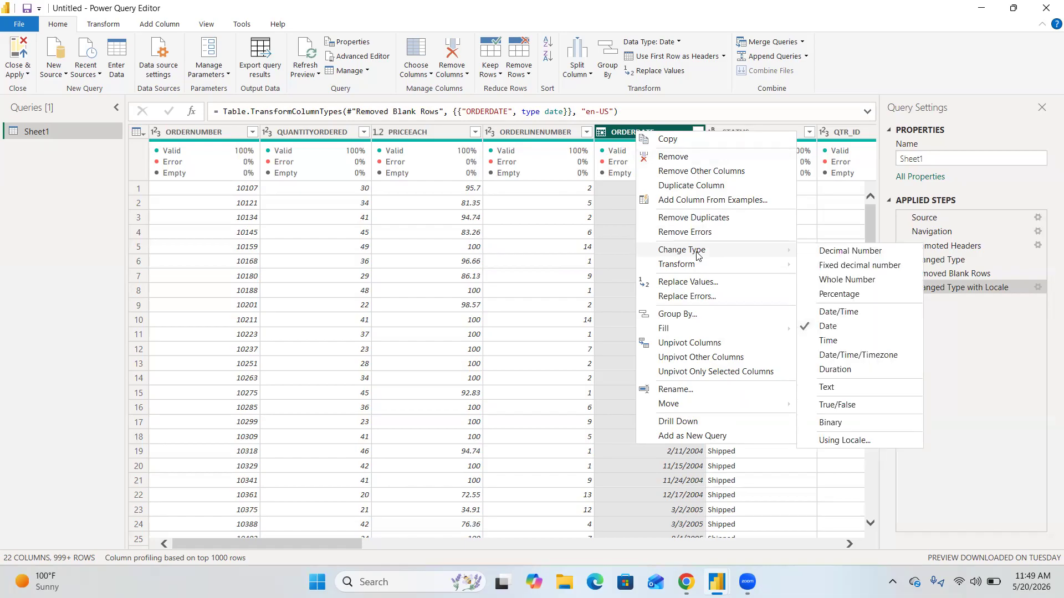
left_click(615, 140)
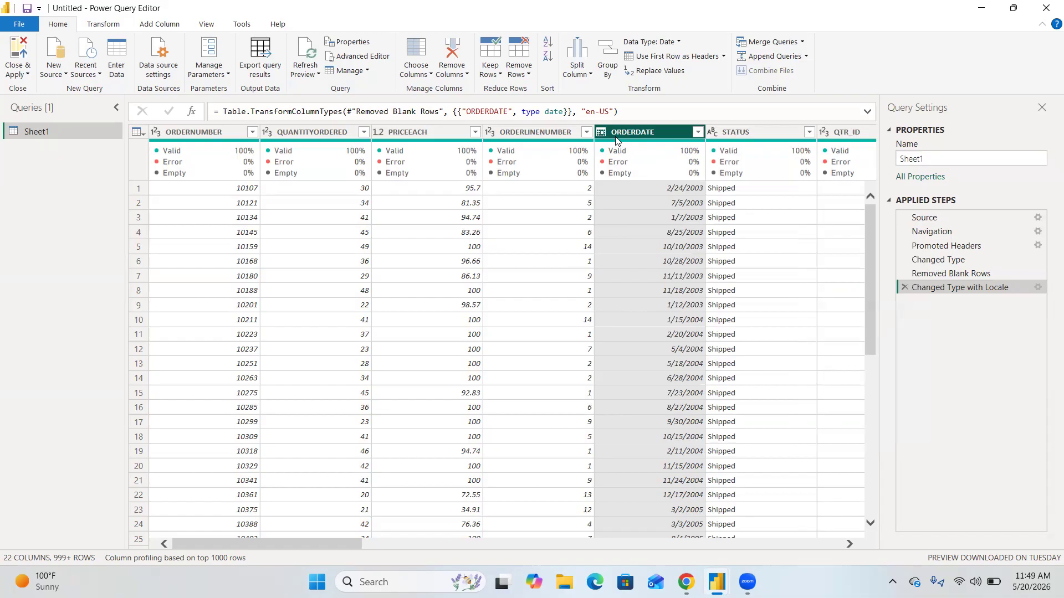
- Change the PRICEEACH column's data type to Whole Number
left_click(428, 136)
right_click(428, 138)
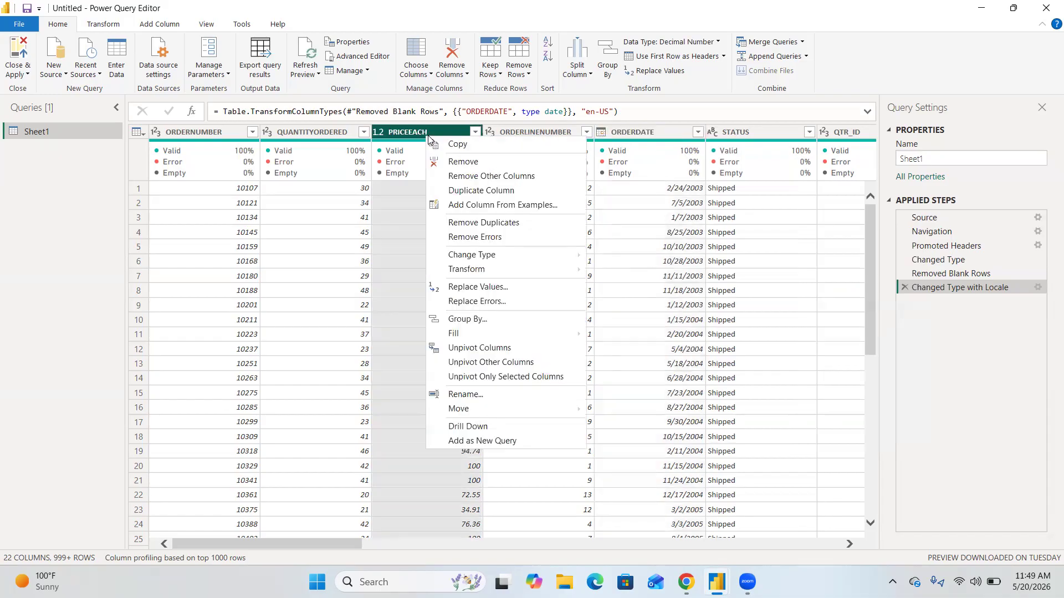
mouse_move(517, 256)
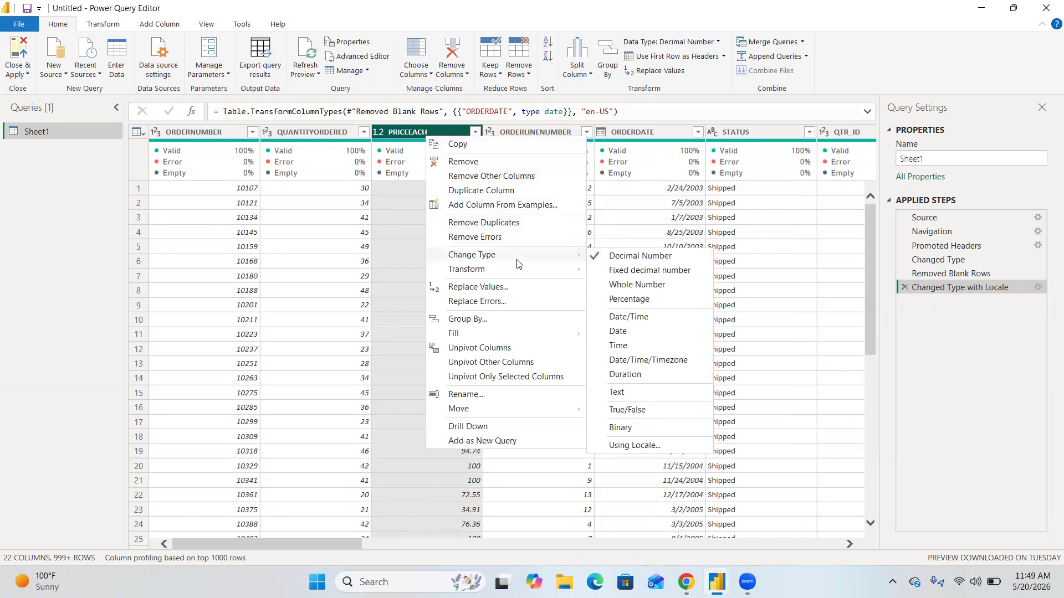
left_click(642, 285)
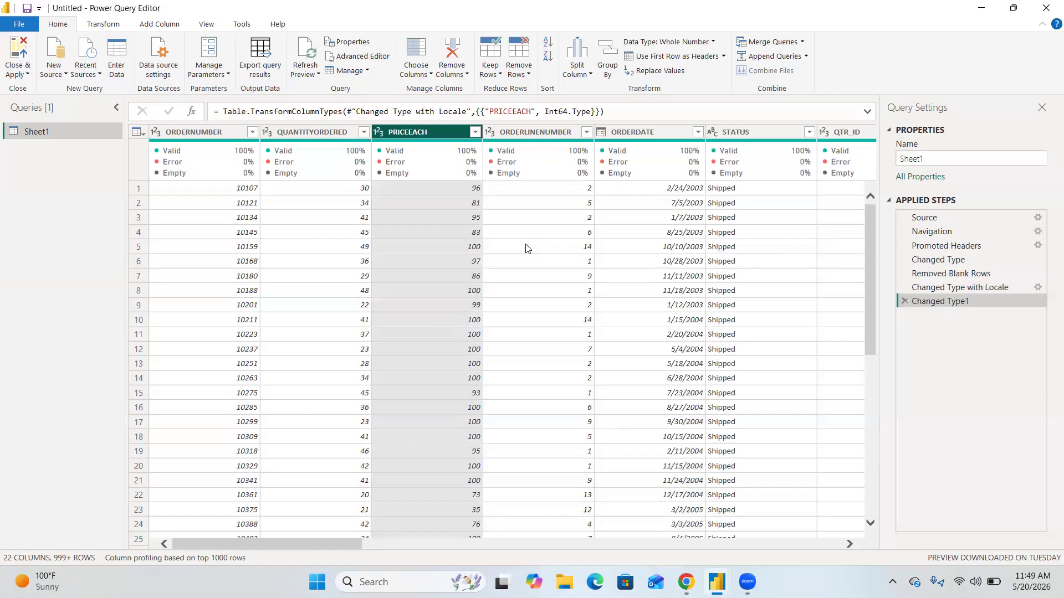
- Switch the PRICEEACH column to Decimal Number and back to Whole Number, replacing the current type conversion each time
right_click(425, 136)
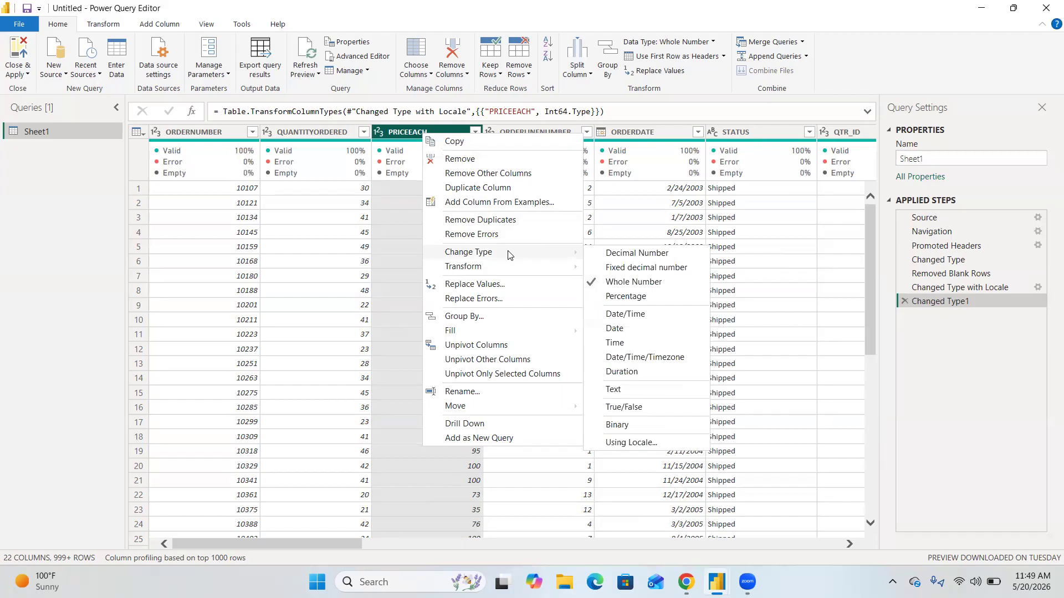
left_click(628, 256)
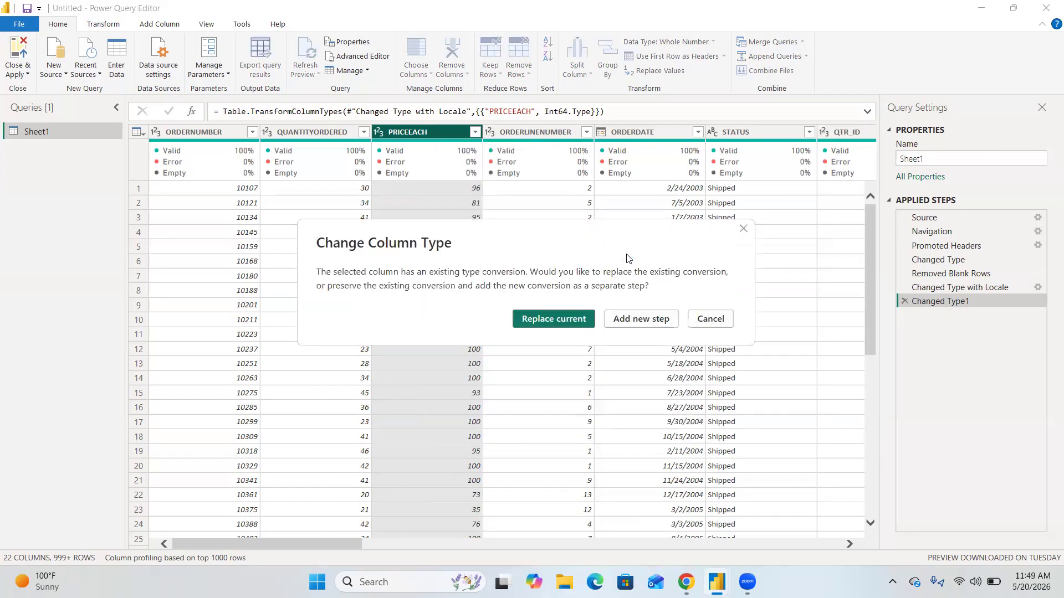
left_click(554, 319)
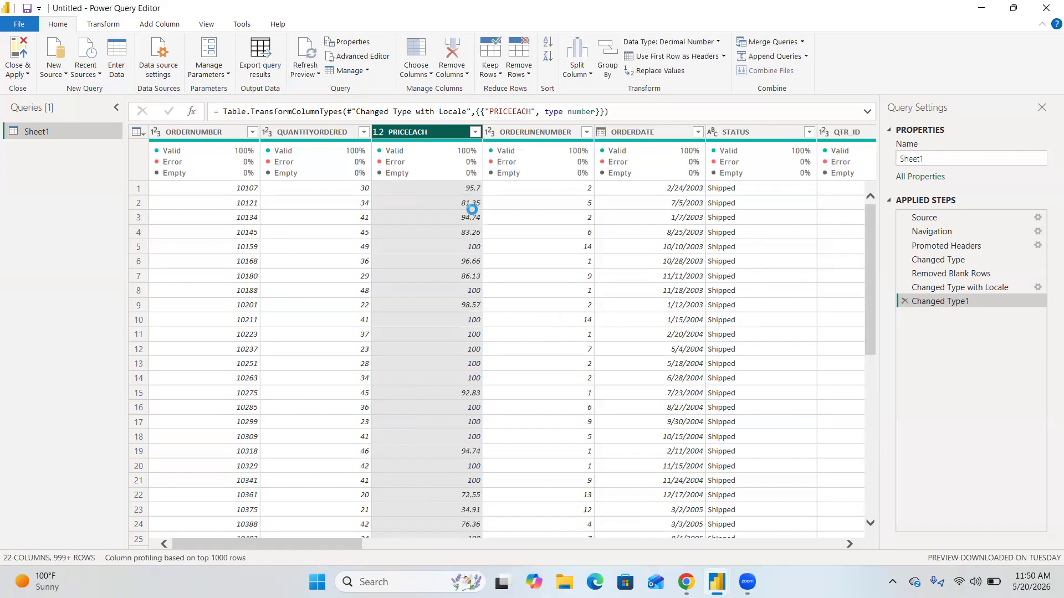
right_click(435, 129)
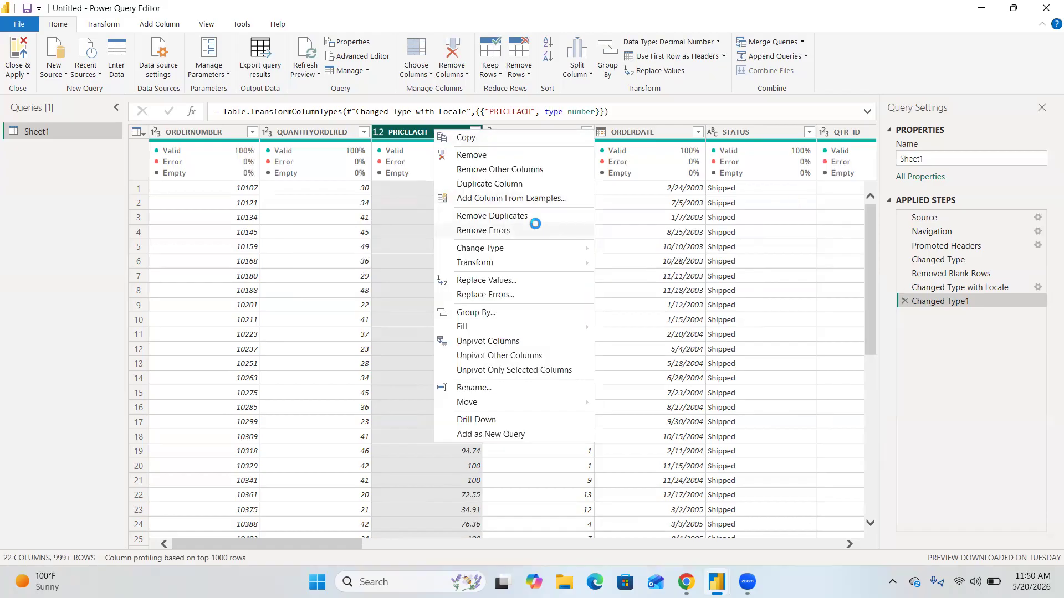
mouse_move(537, 248)
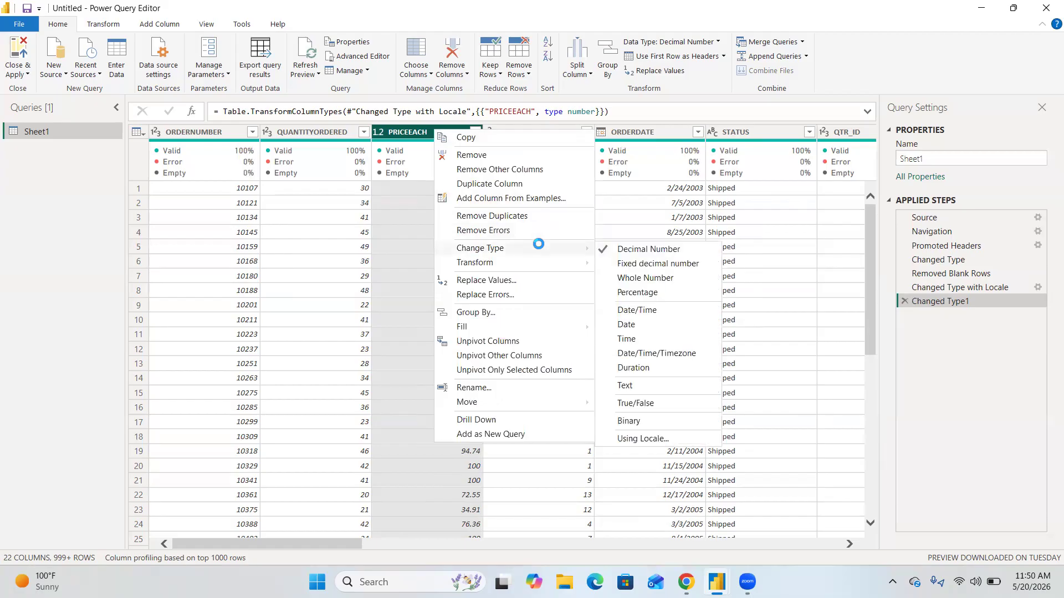
left_click(647, 282)
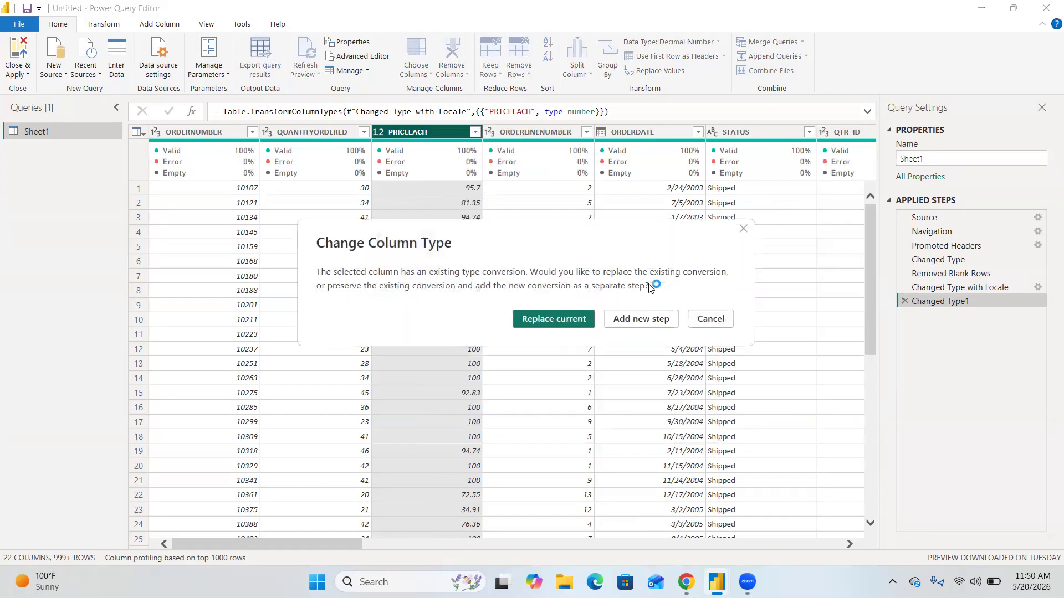
left_click(552, 316)
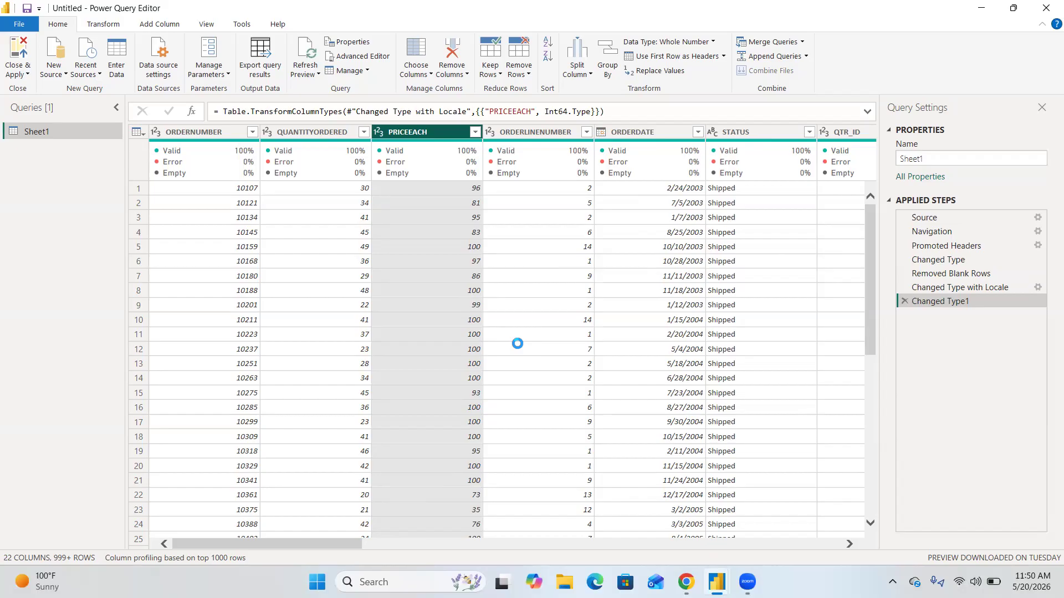
- Remove the ADDRESSLINE1 and ADDRESSLINE2 columns from the Sheet1 query
left_click_drag(228, 544, 276, 545)
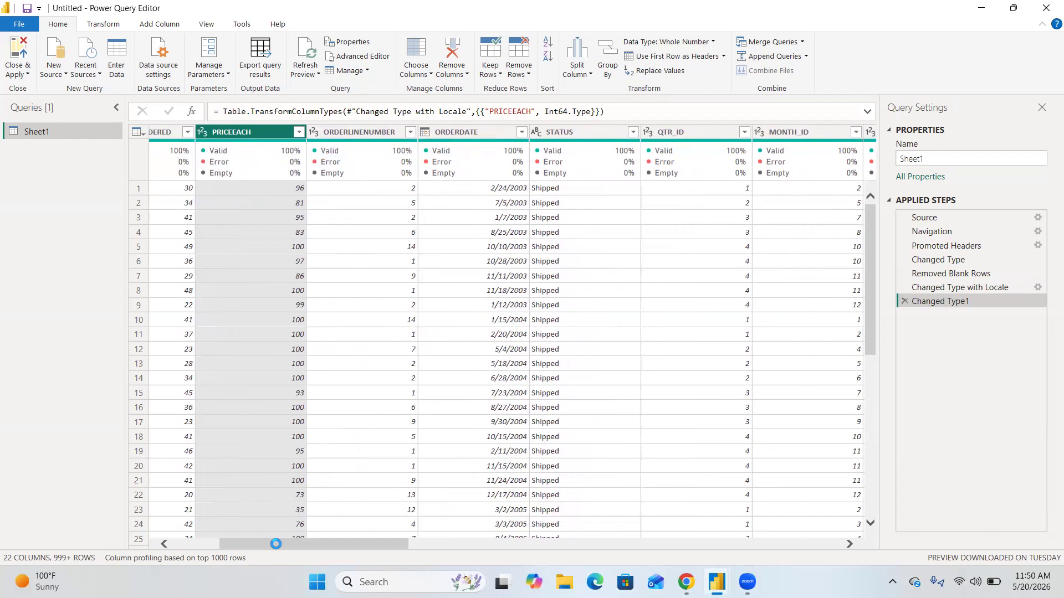
left_click_drag(276, 544, 312, 545)
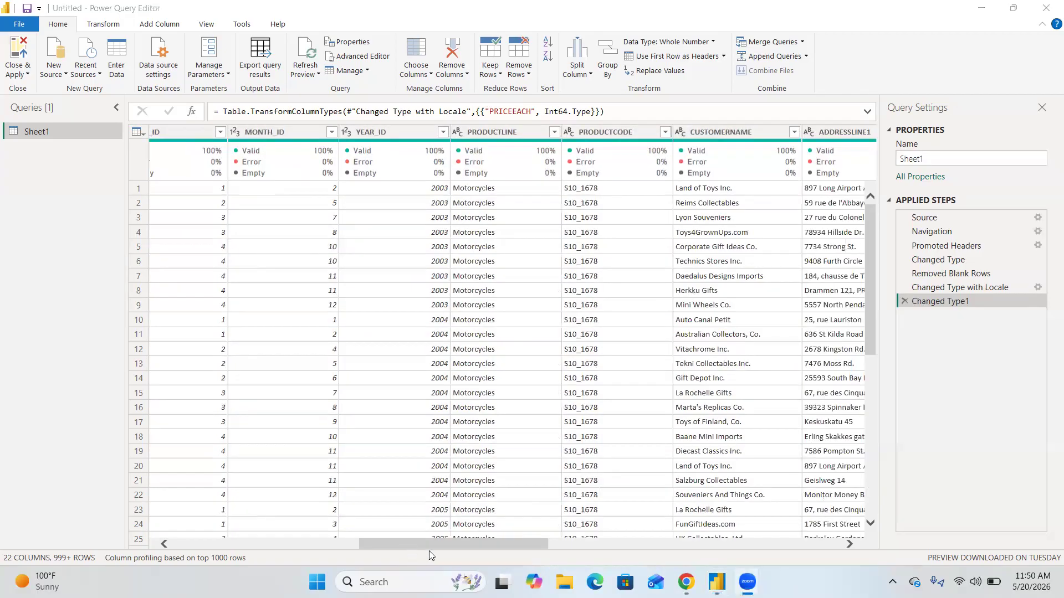
left_click_drag(429, 550, 478, 552)
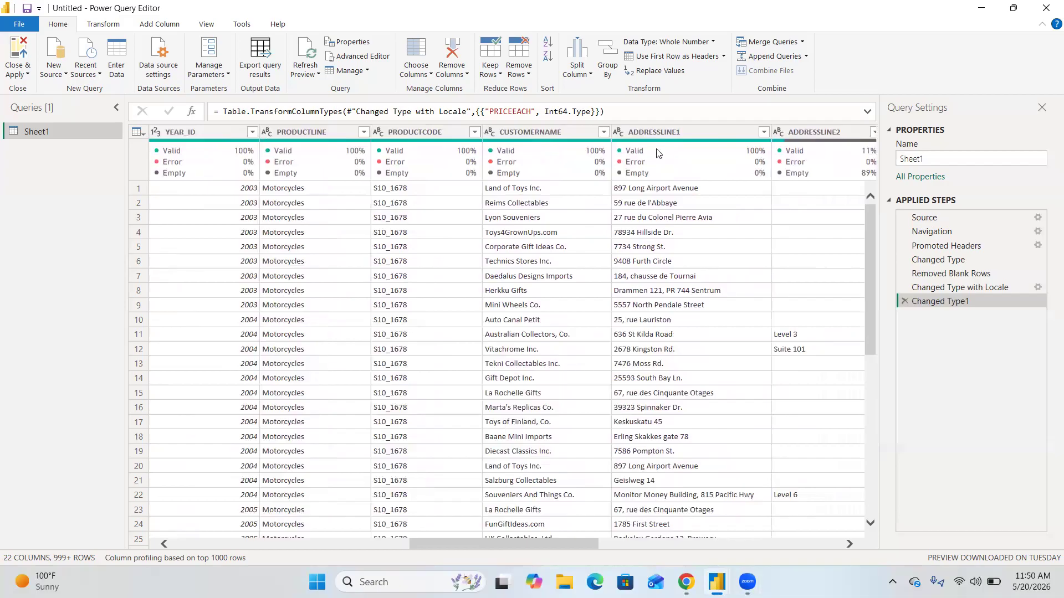
left_click_drag(480, 544, 508, 549)
left_click(590, 131)
right_click(590, 131)
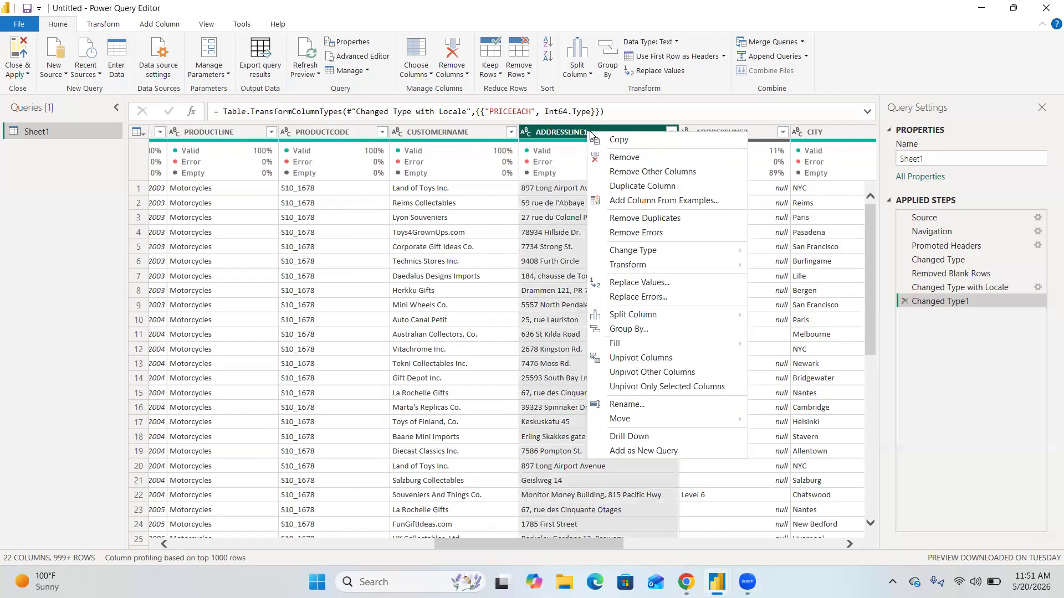
left_click(623, 157)
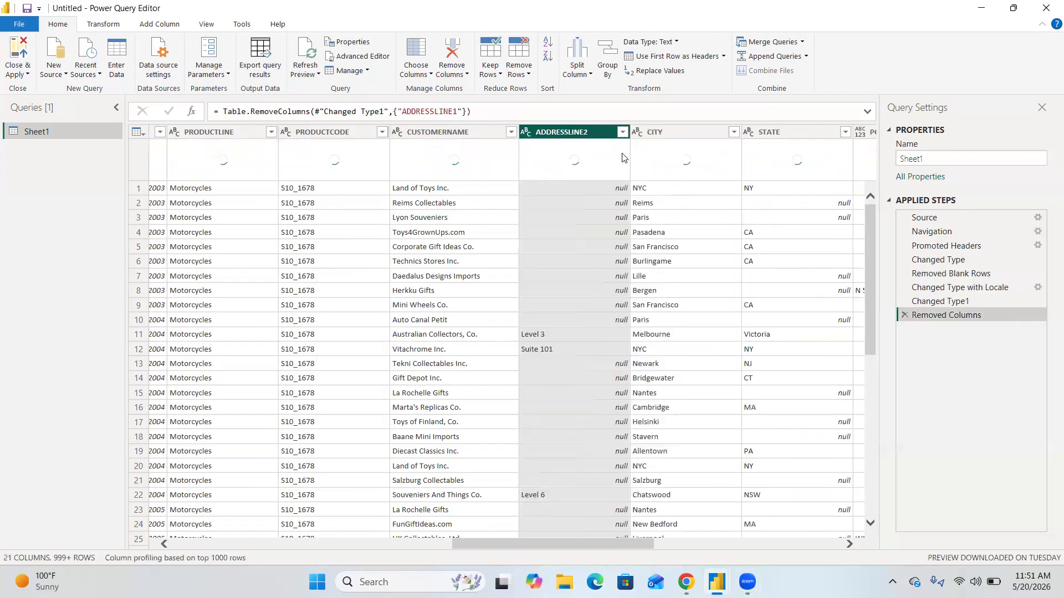
right_click(588, 140)
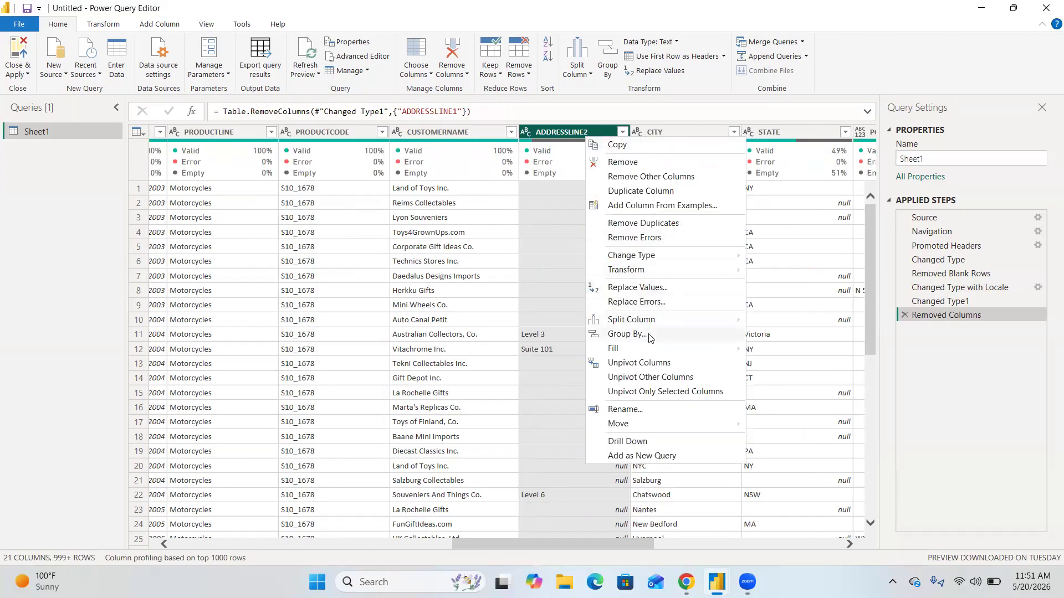
left_click(667, 167)
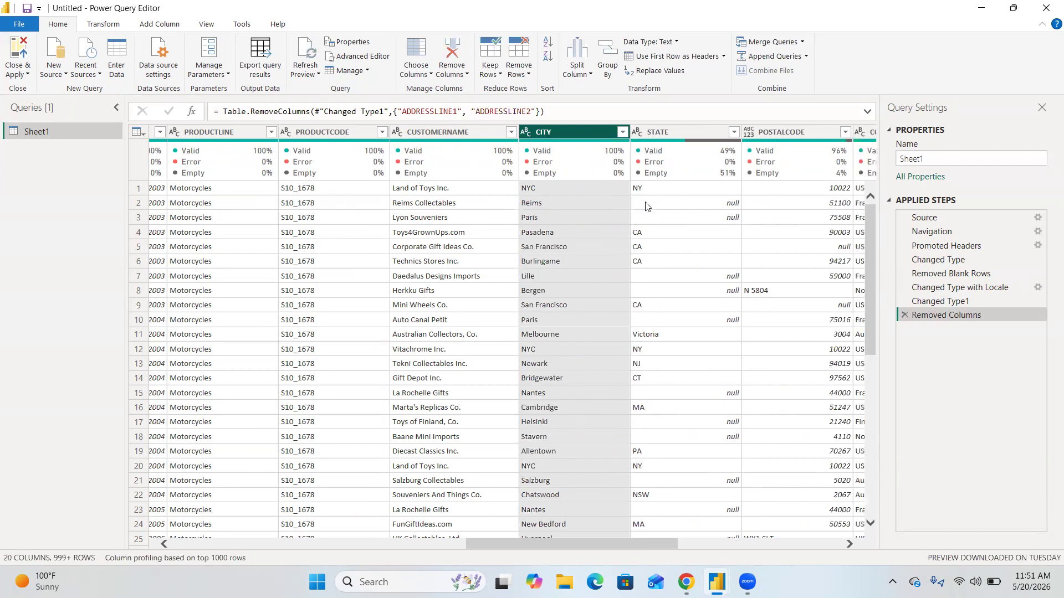
- Replace the null values in the STATE column with NV
left_click(699, 203)
right_click(700, 132)
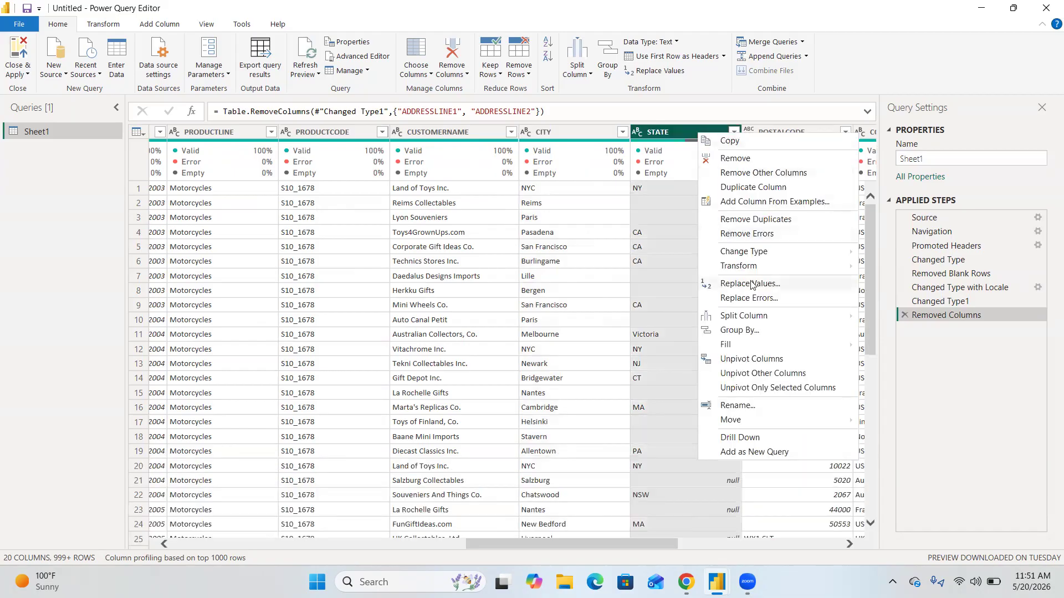
left_click(751, 284)
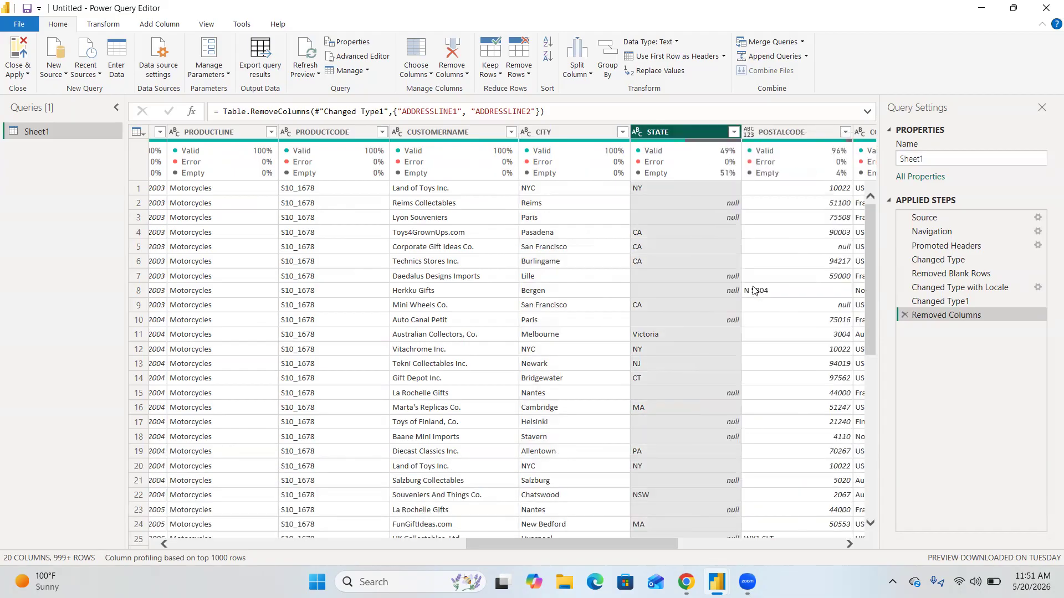
type("null")
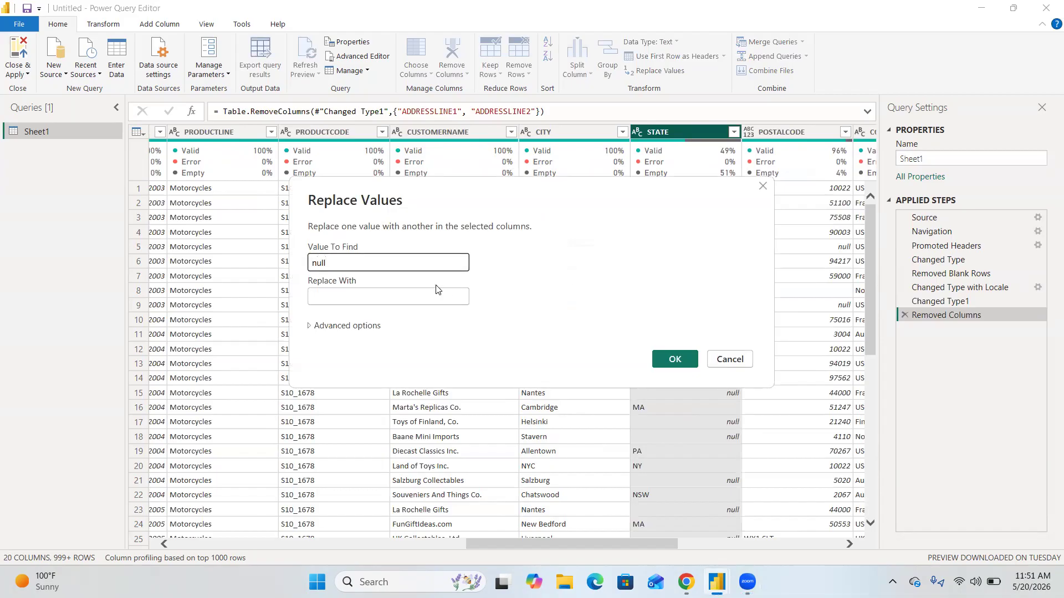
left_click(400, 296)
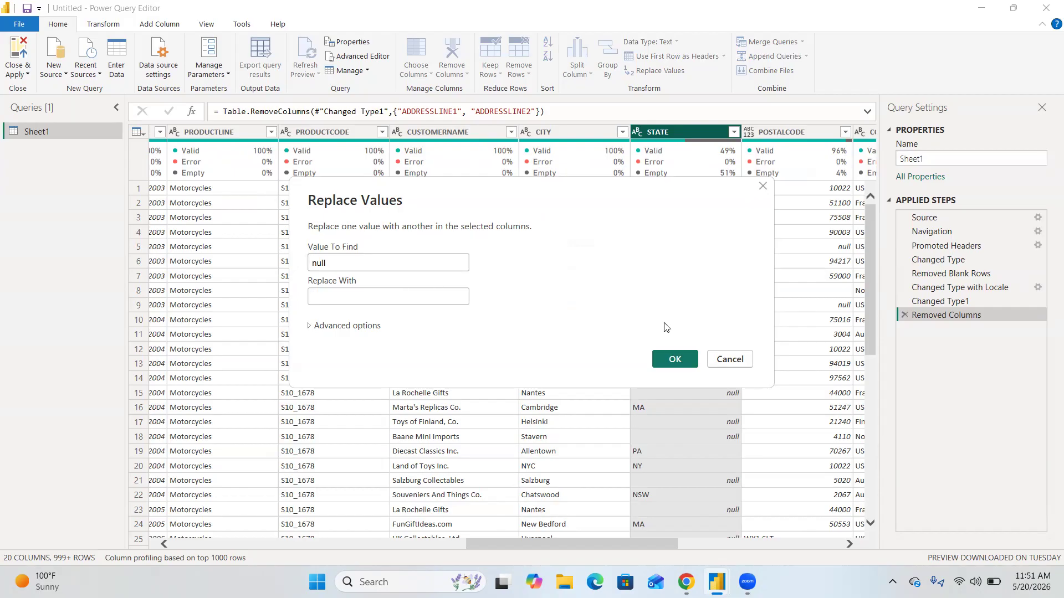
type("NV")
key("BackSpace")
type("A")
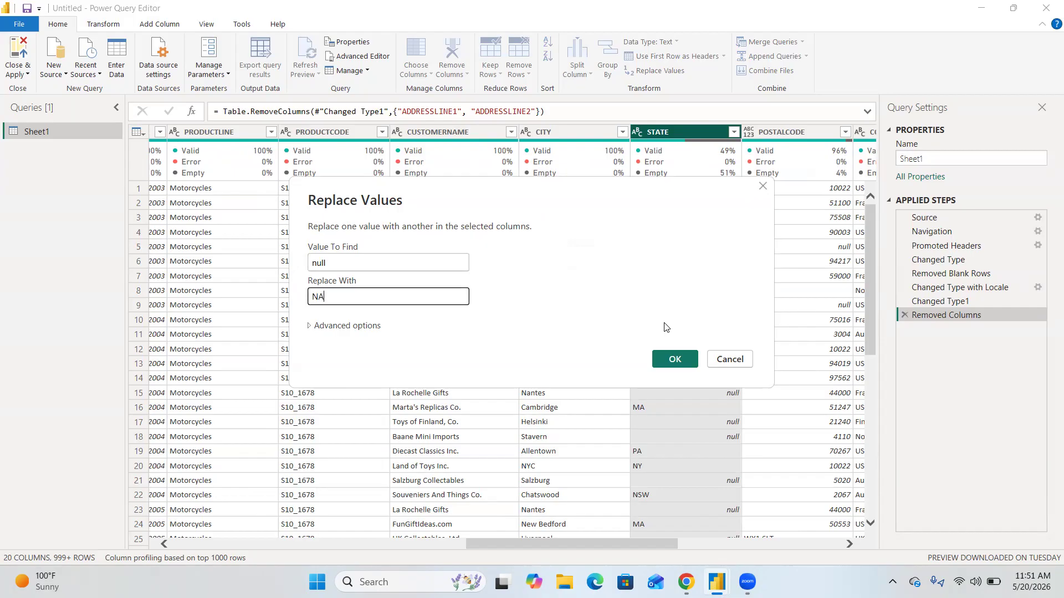
key("BackSpace")
type("V")
left_click(684, 357)
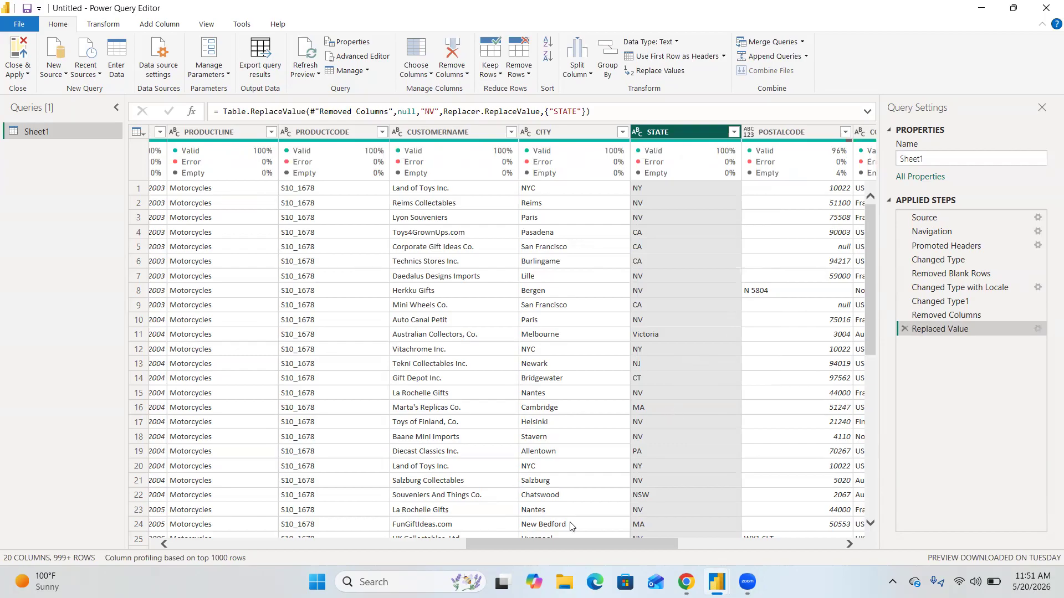
- Try removing the rows with errors in the POSTALCODE column, and delete that applied step
left_click_drag(555, 549, 586, 548)
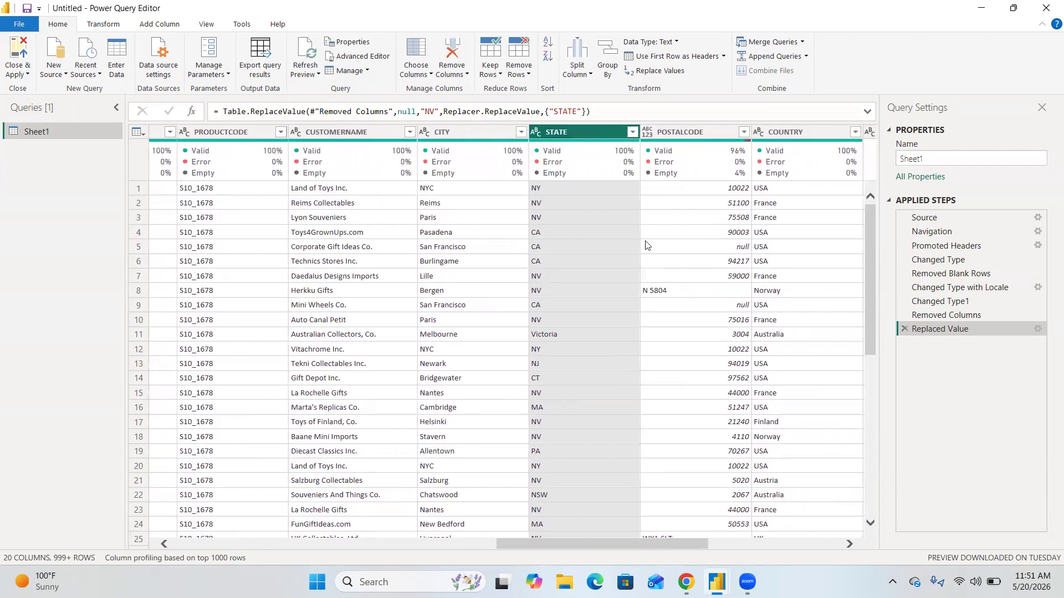
left_click(681, 133)
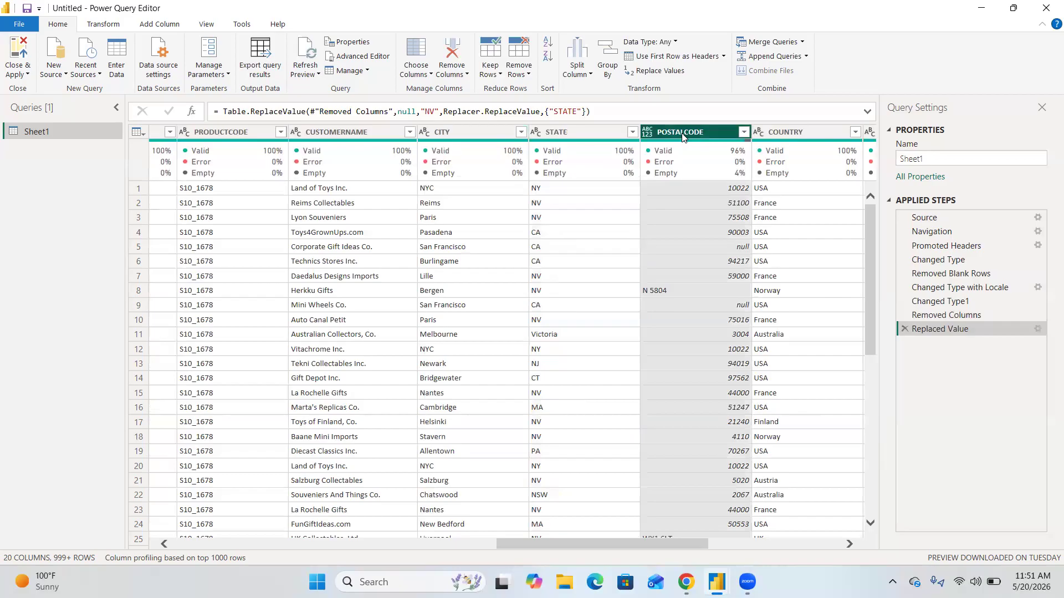
right_click(682, 136)
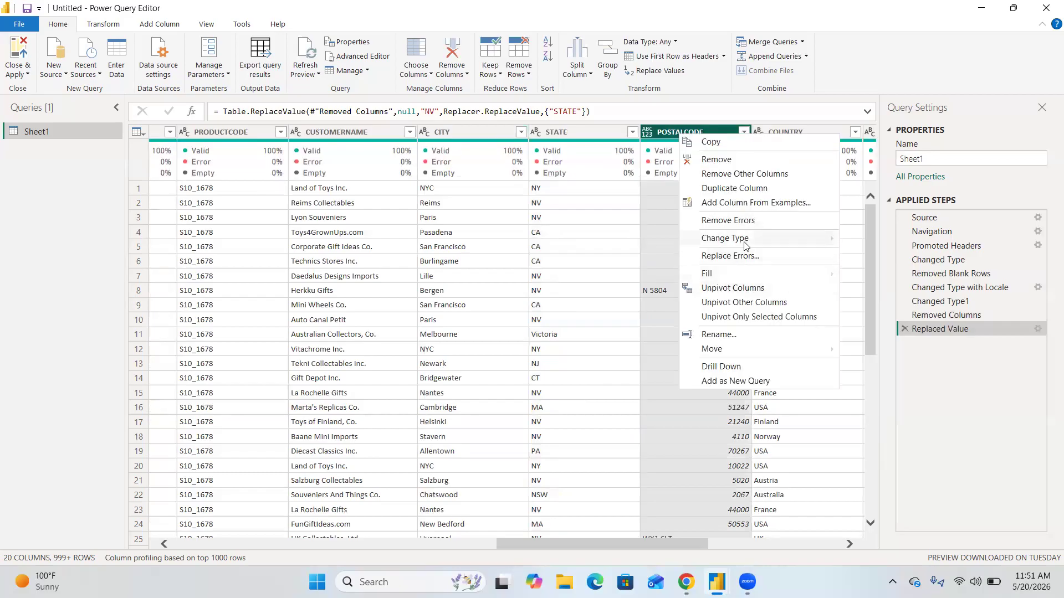
left_click(747, 221)
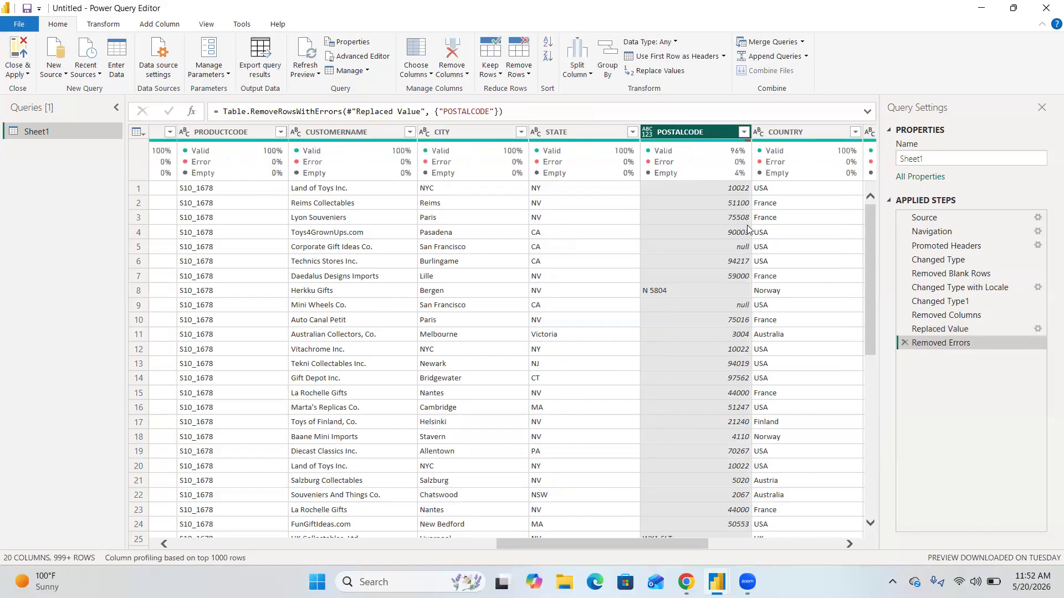
right_click(684, 132)
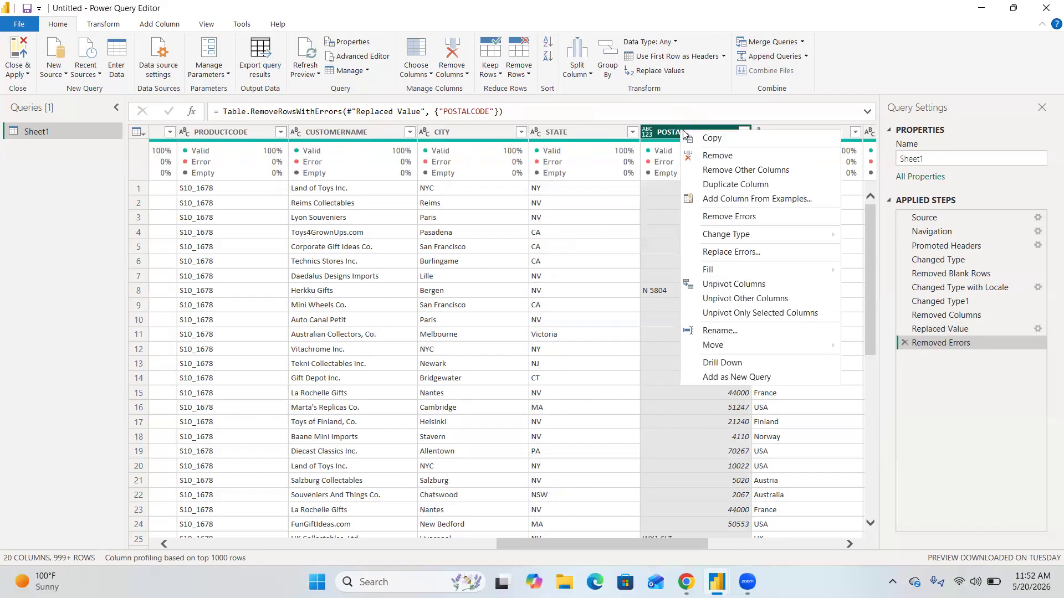
left_click(641, 232)
left_click(641, 232)
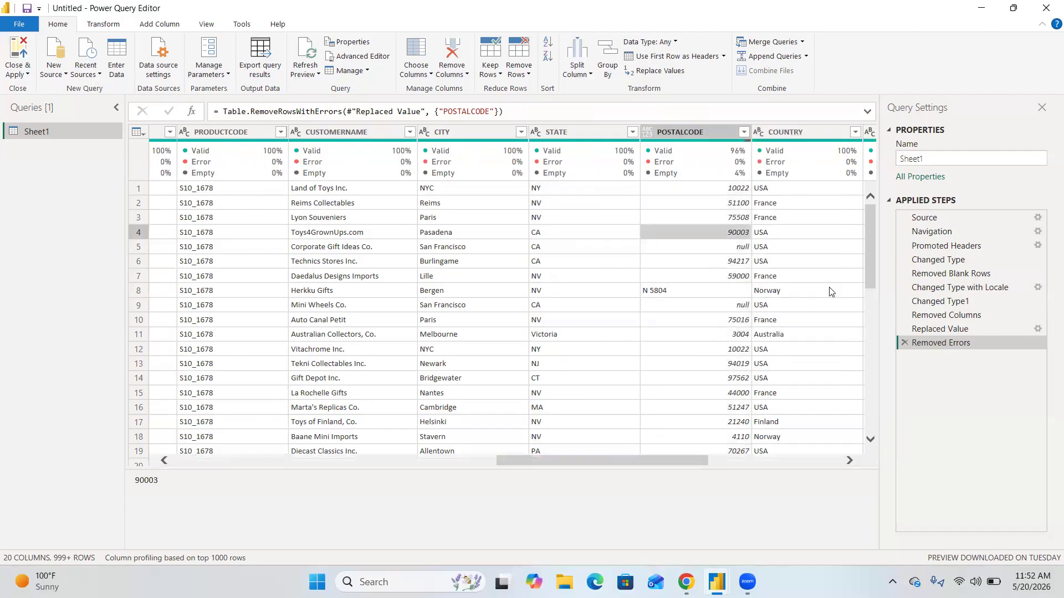
left_click(904, 343)
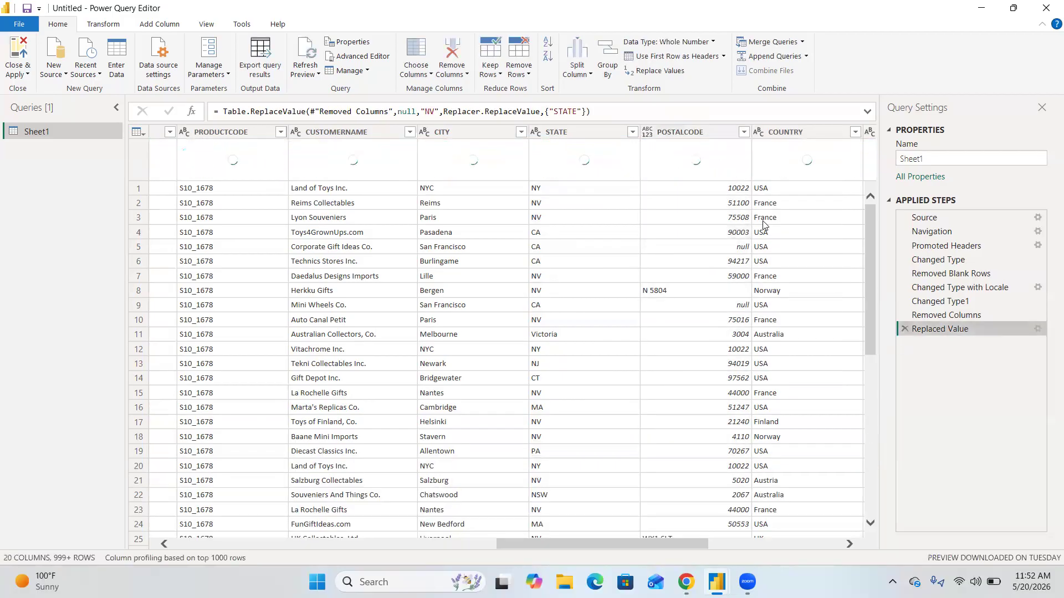
- Try Remove Errors on the POSTALCODE column again, and delete the applied step that replaces its nulls with empty text
right_click(699, 136)
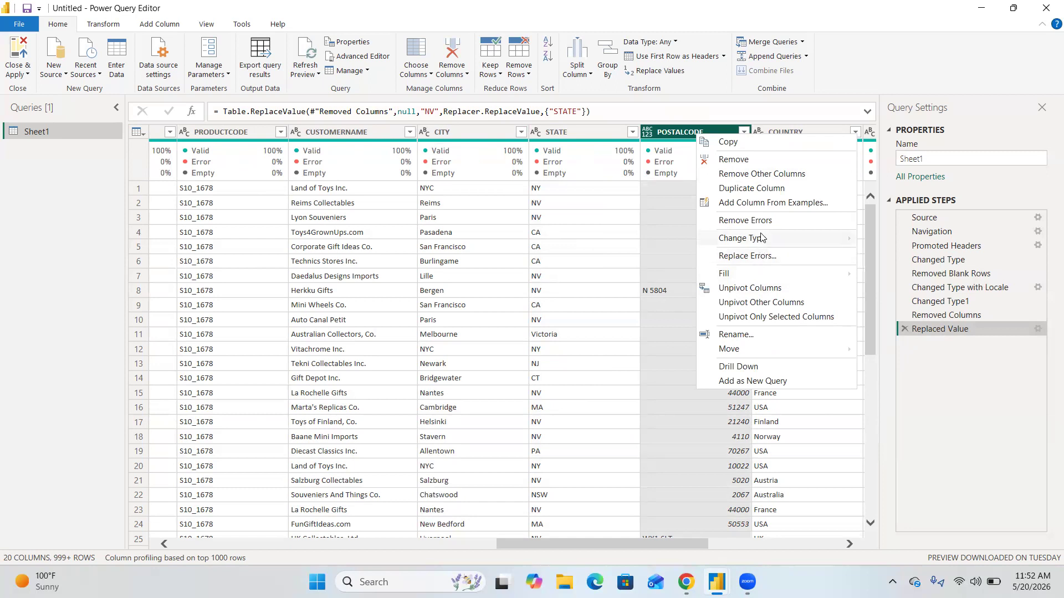
left_click(657, 134)
right_click(658, 134)
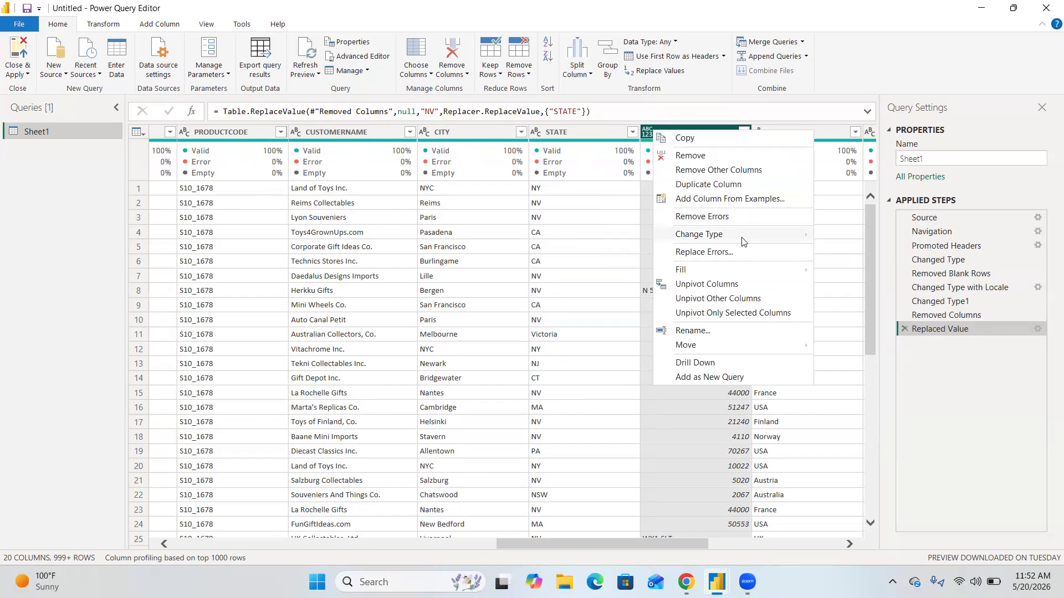
mouse_move(741, 241)
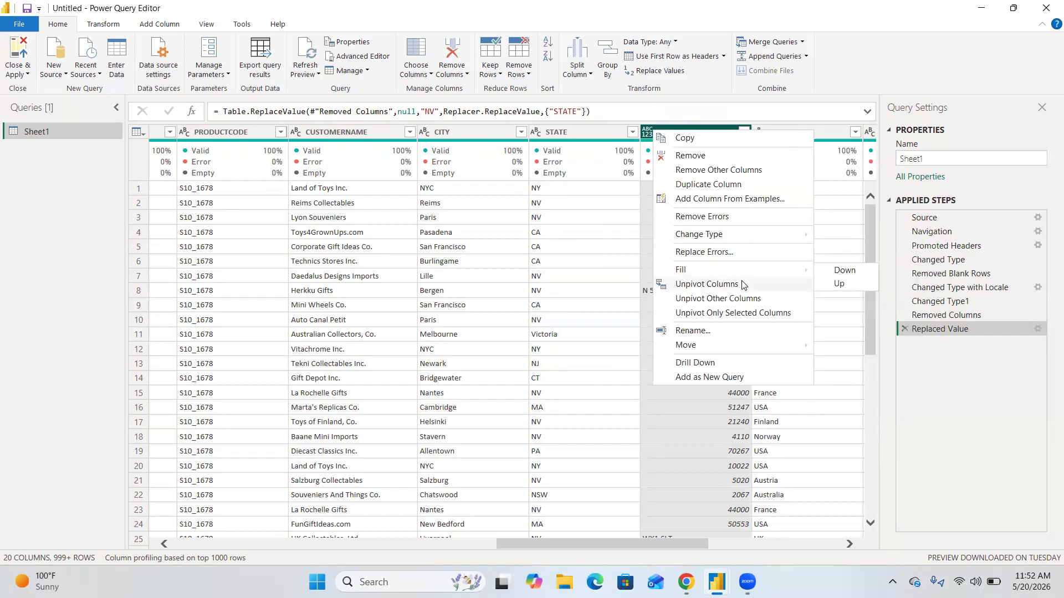
left_click(737, 220)
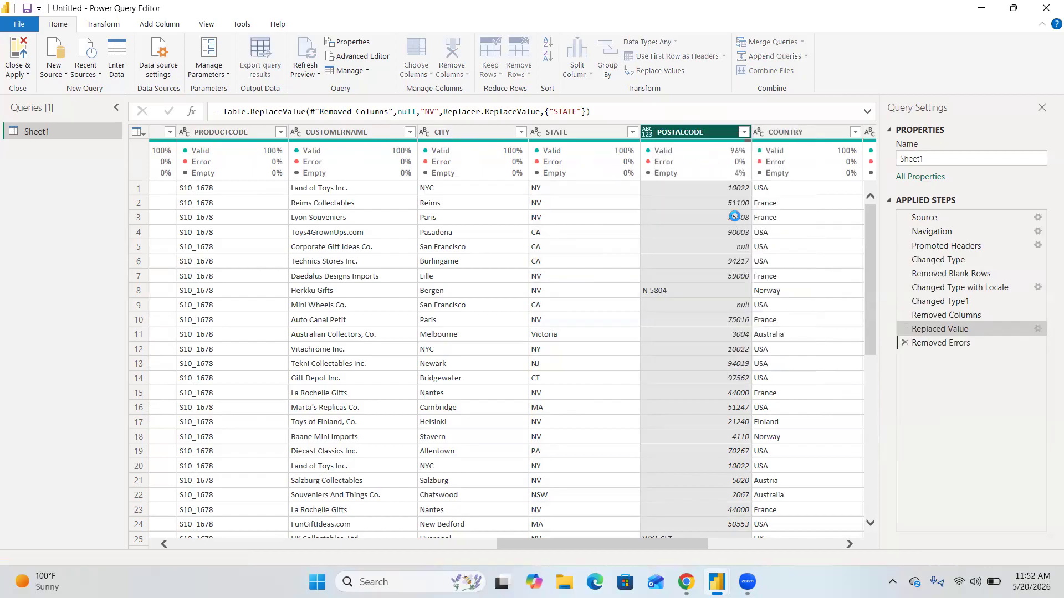
left_click(729, 410)
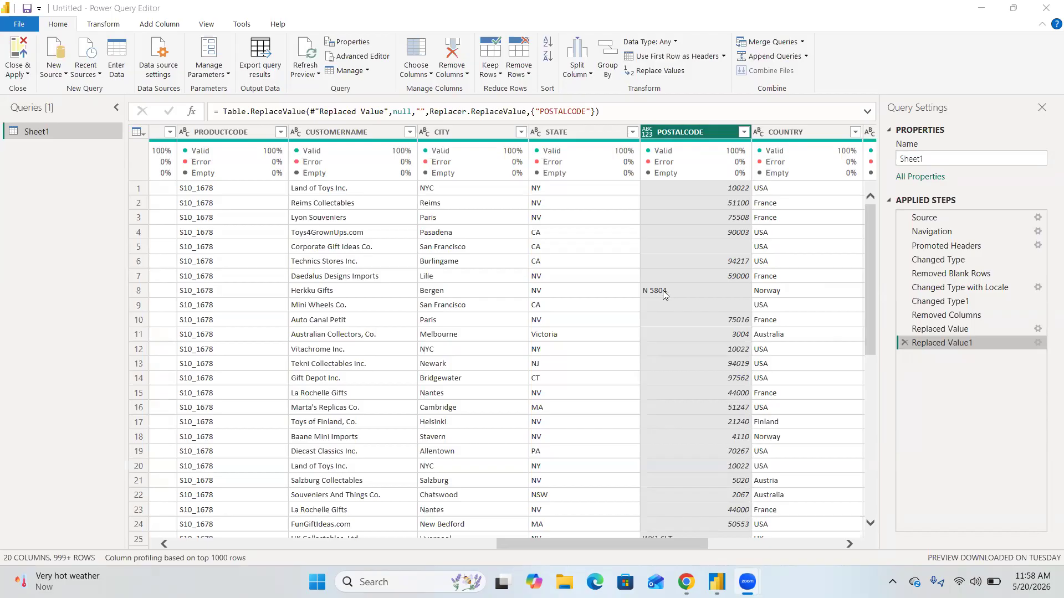
left_click(904, 343)
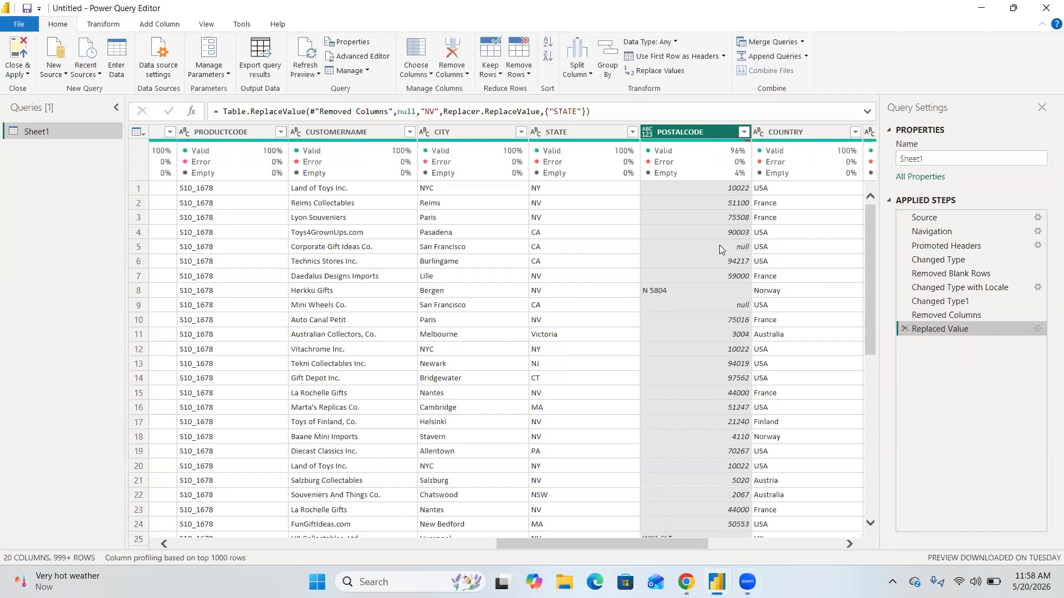
- Try replacing errors with 0 in the untyped POSTALCODE column, and delete that applied step
right_click(644, 137)
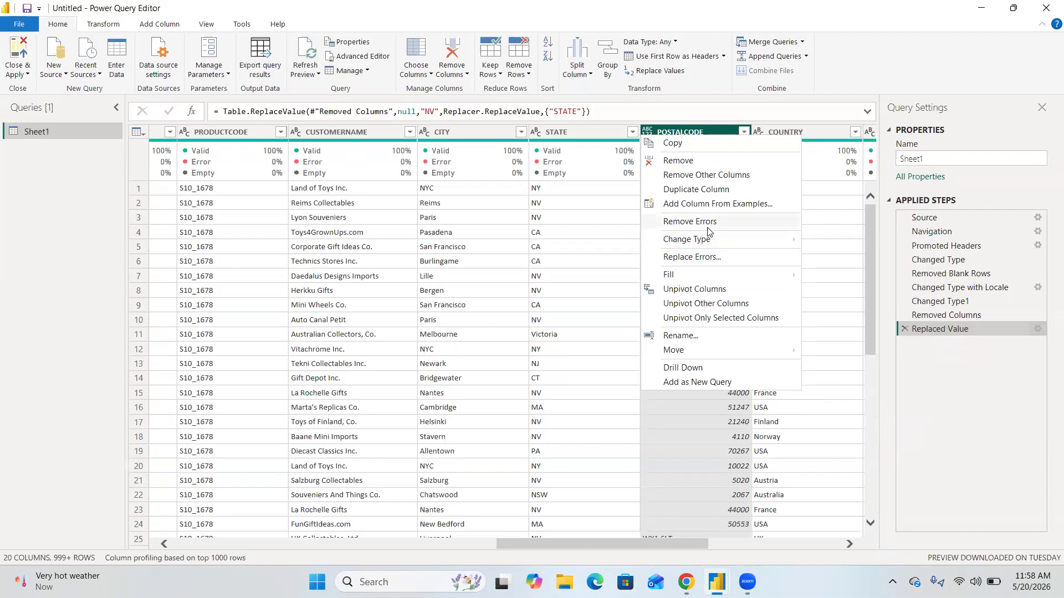
left_click(707, 259)
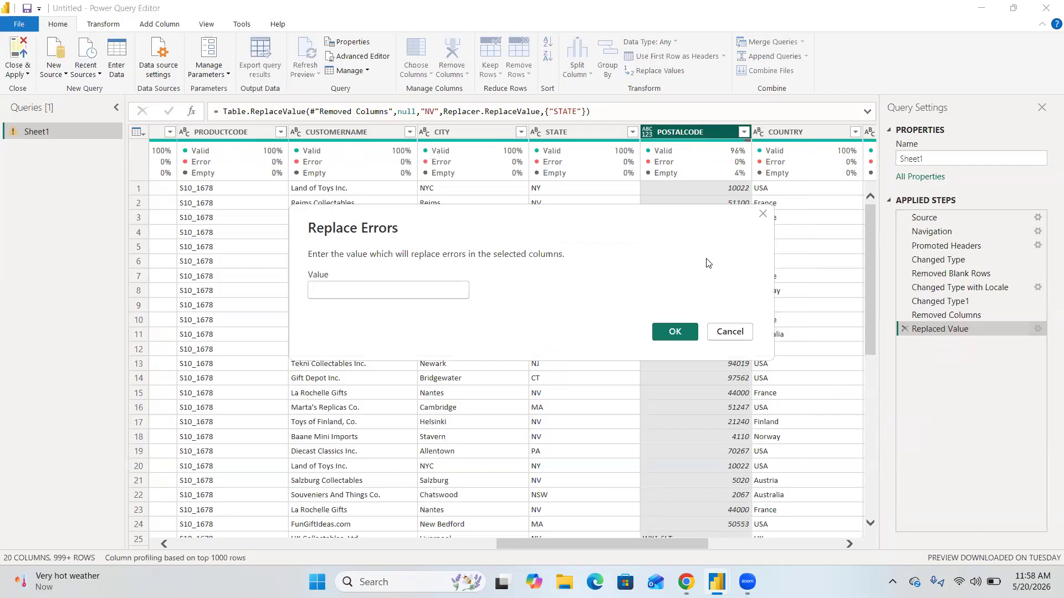
type("0")
key("BackSpace")
type("0")
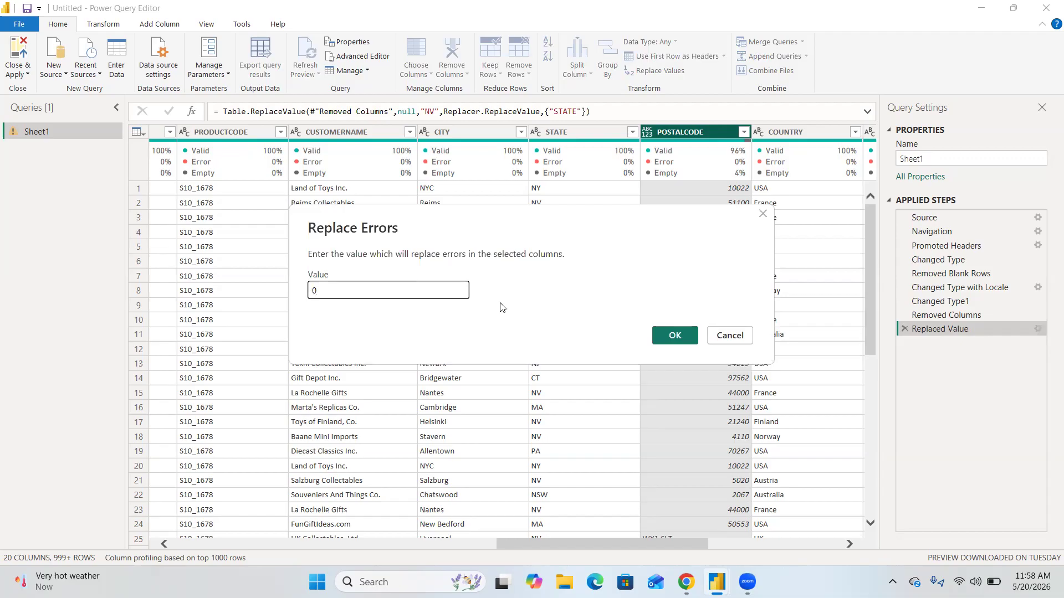
left_click(679, 336)
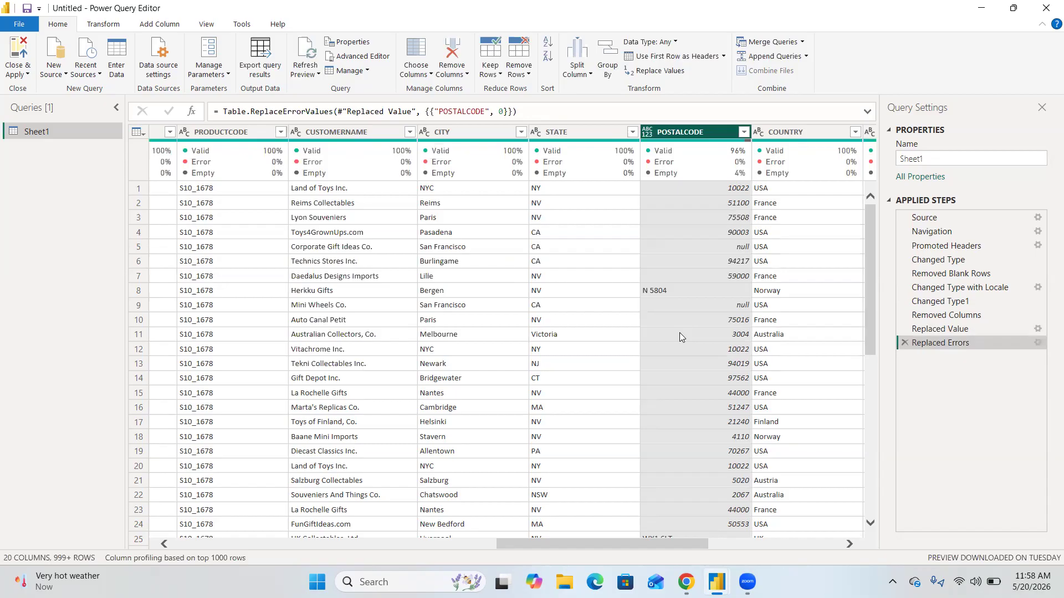
left_click(647, 135)
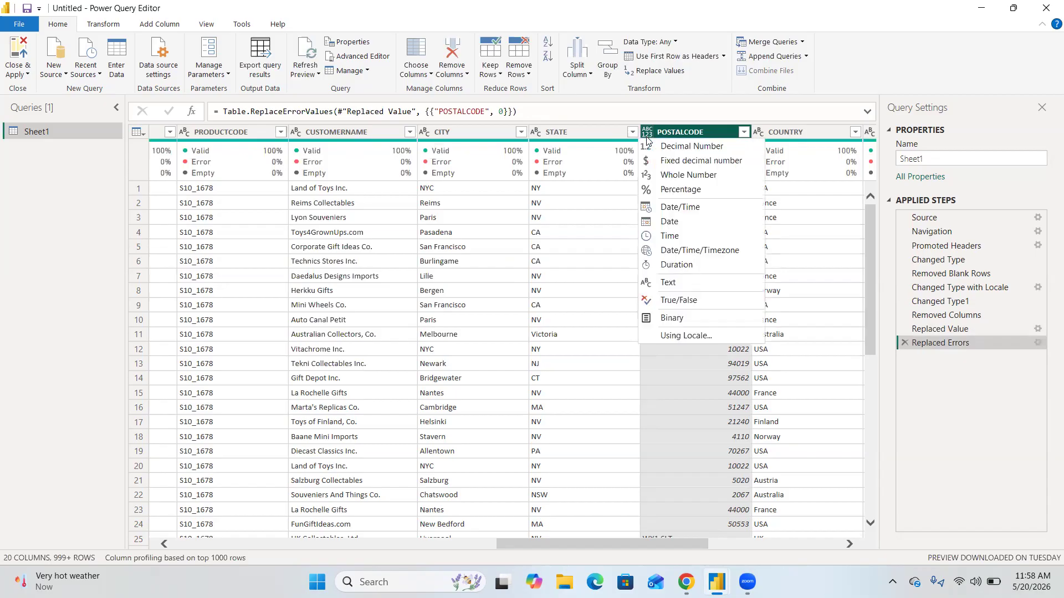
left_click(905, 343)
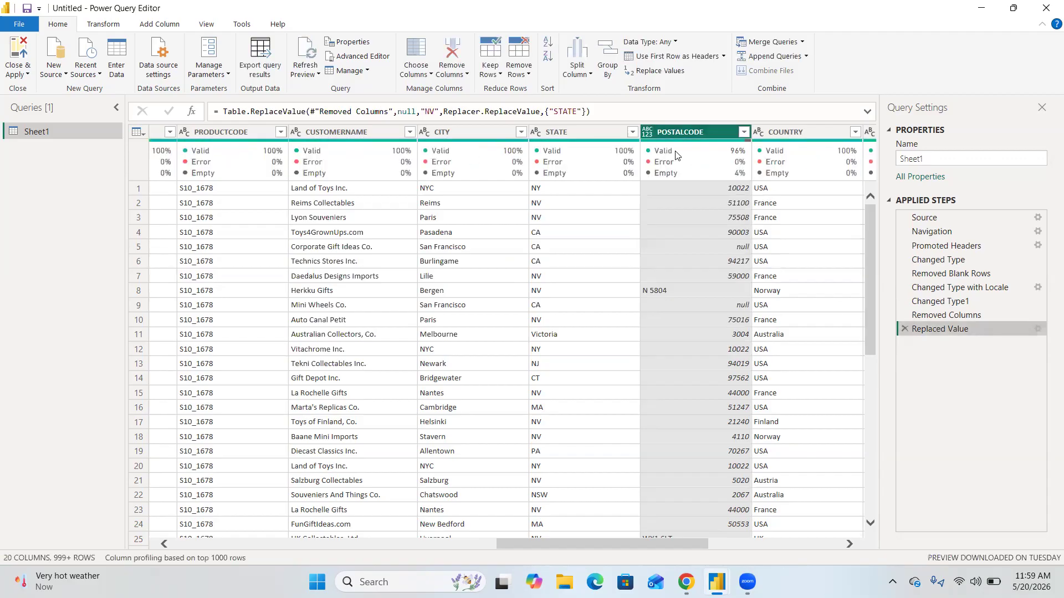
- Change the POSTALCODE column's data type to Whole Number and replace its errors with 0
left_click(650, 136)
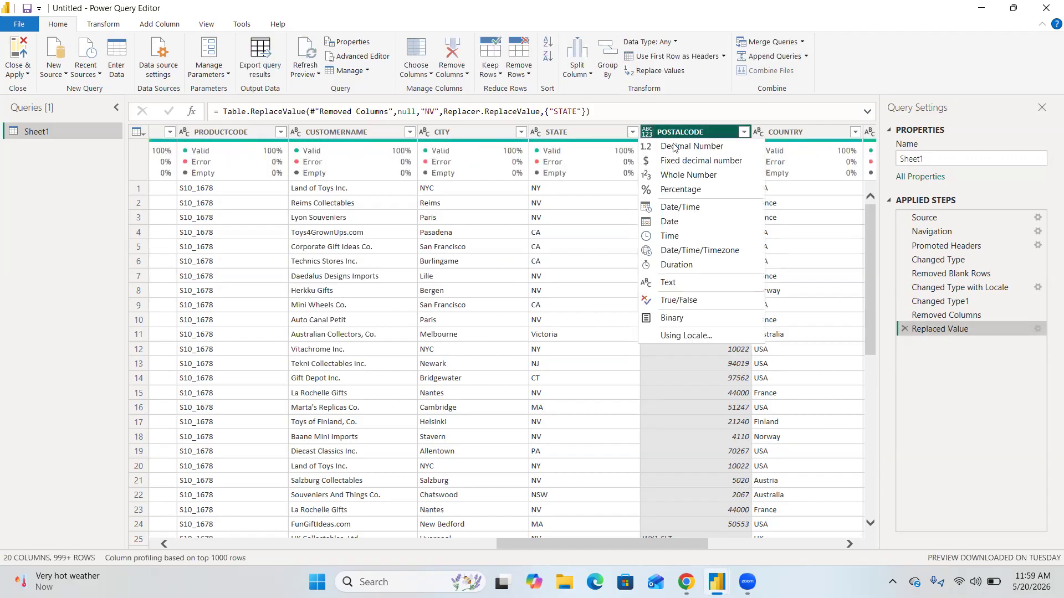
left_click(702, 170)
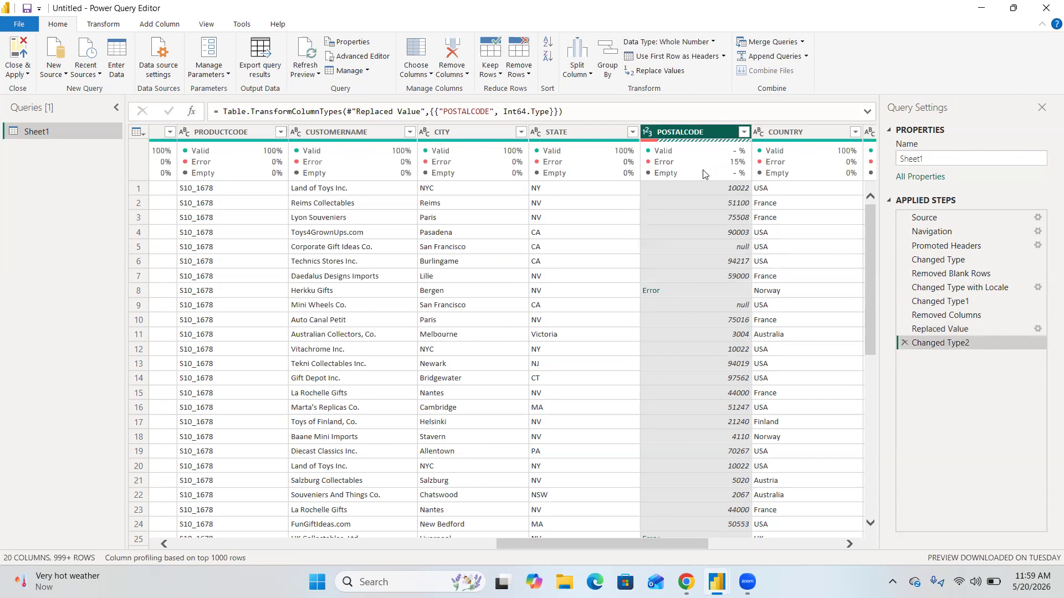
right_click(652, 137)
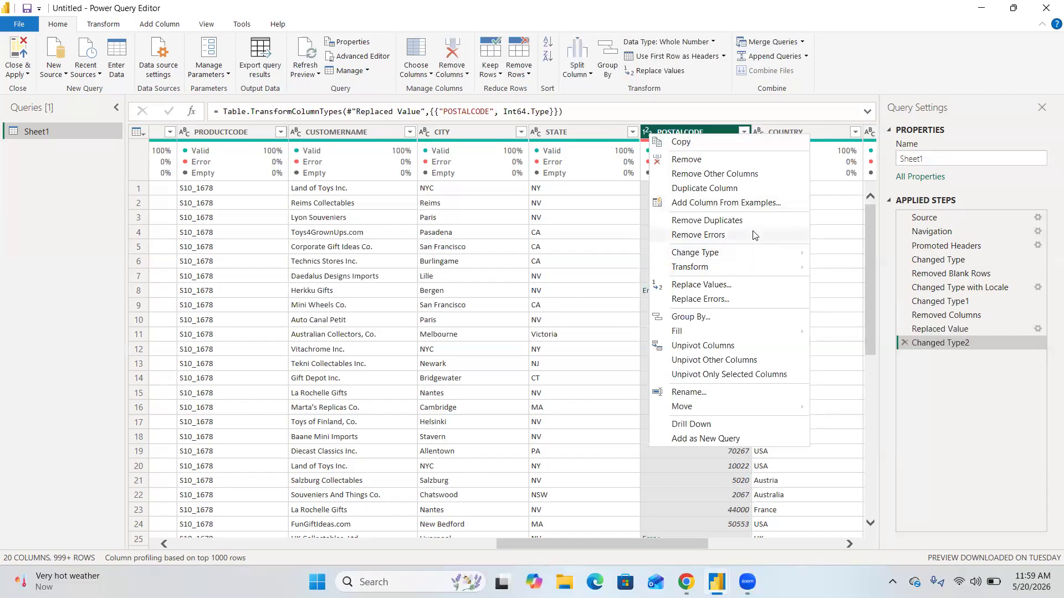
left_click(757, 298)
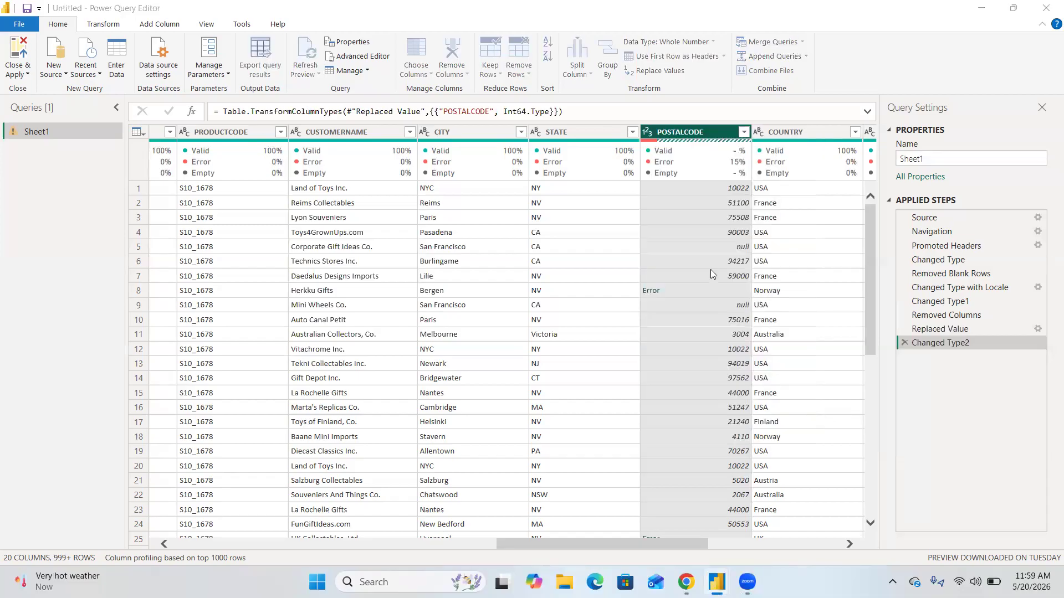
type("0")
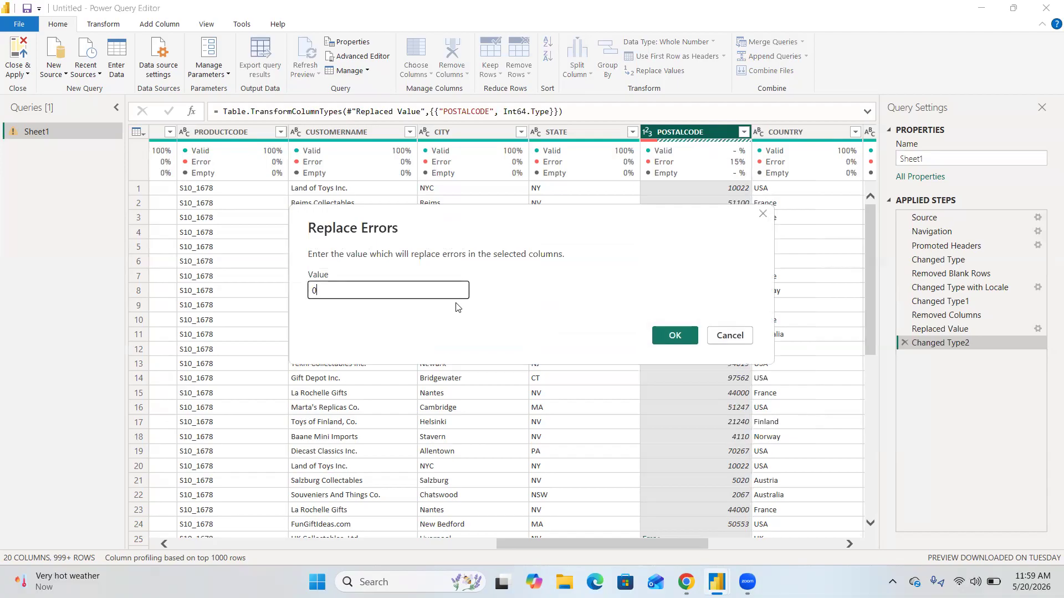
left_click(674, 334)
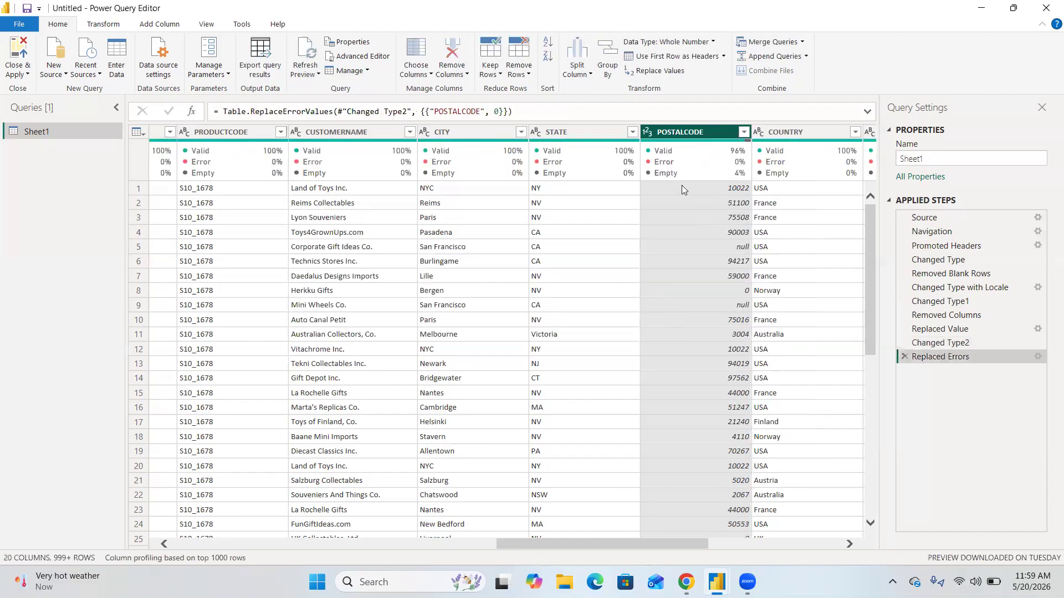
- Replace the null values in the POSTALCODE column with 0
right_click(654, 133)
mouse_move(707, 256)
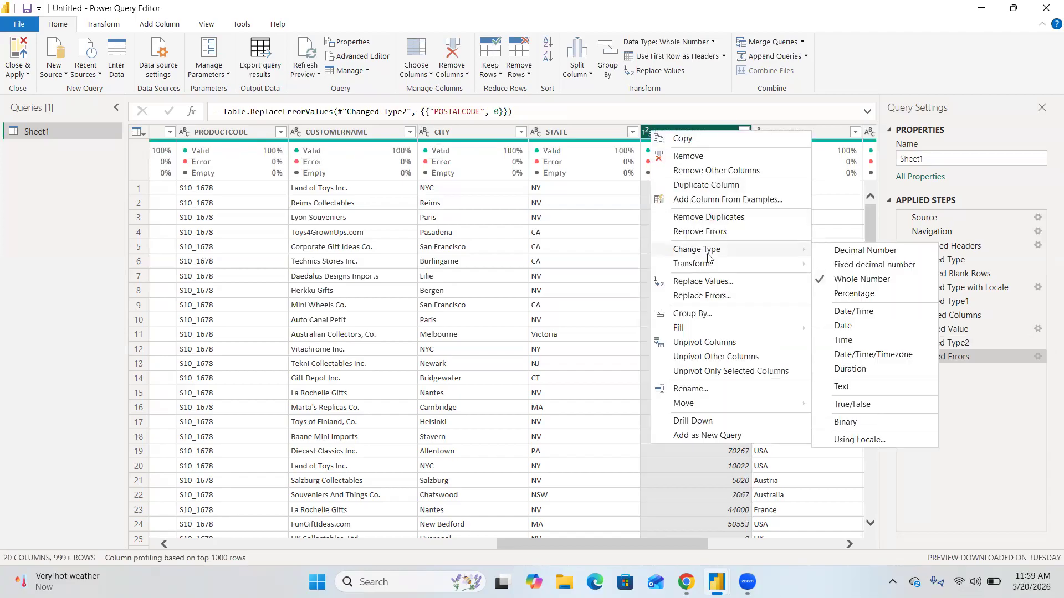
left_click(715, 283)
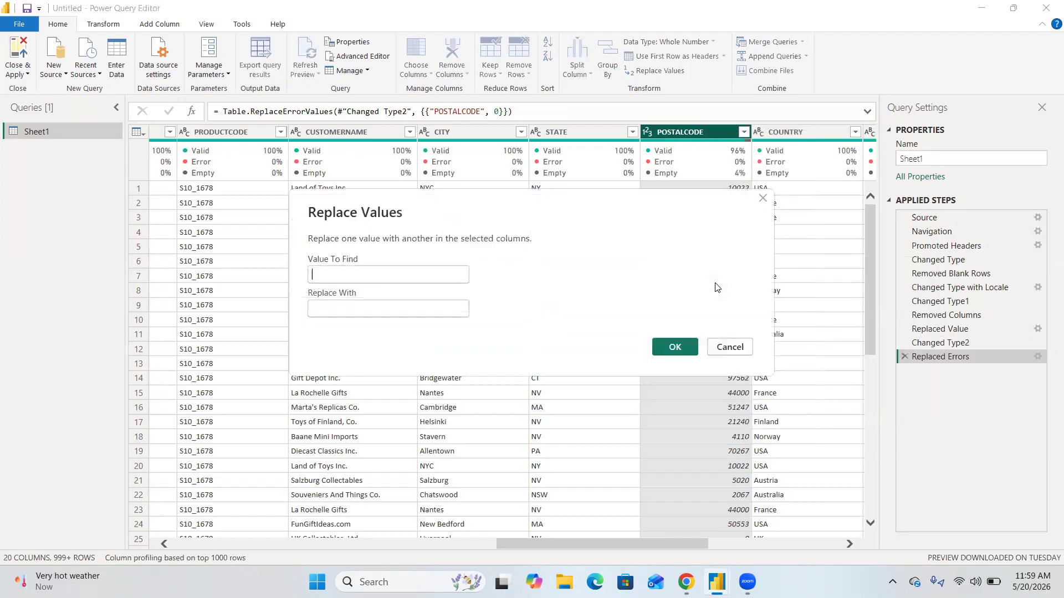
type("null")
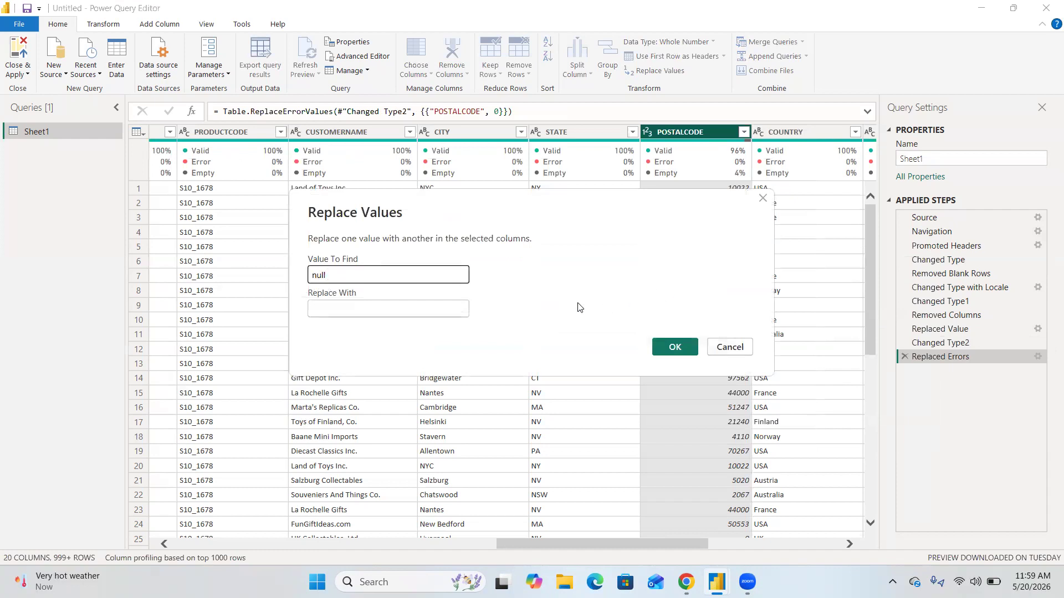
left_click(438, 311)
type("0")
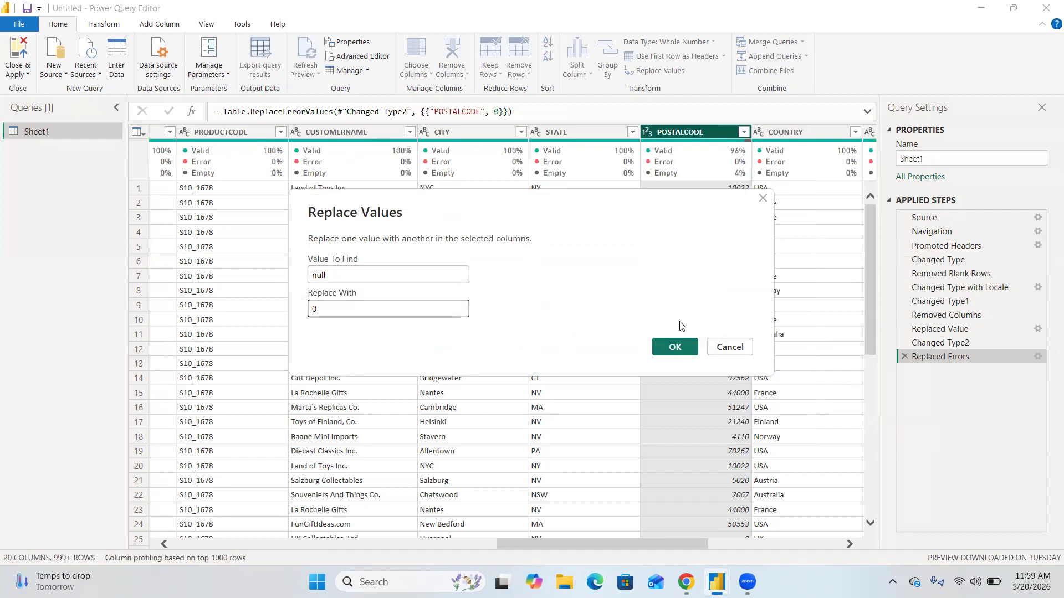
left_click(677, 347)
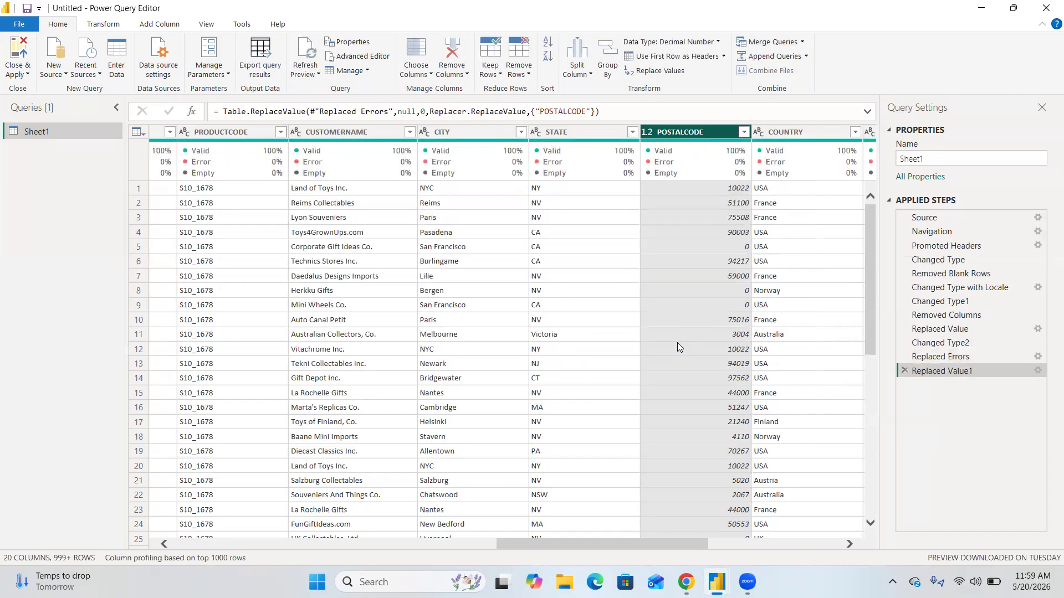
right_click(652, 134)
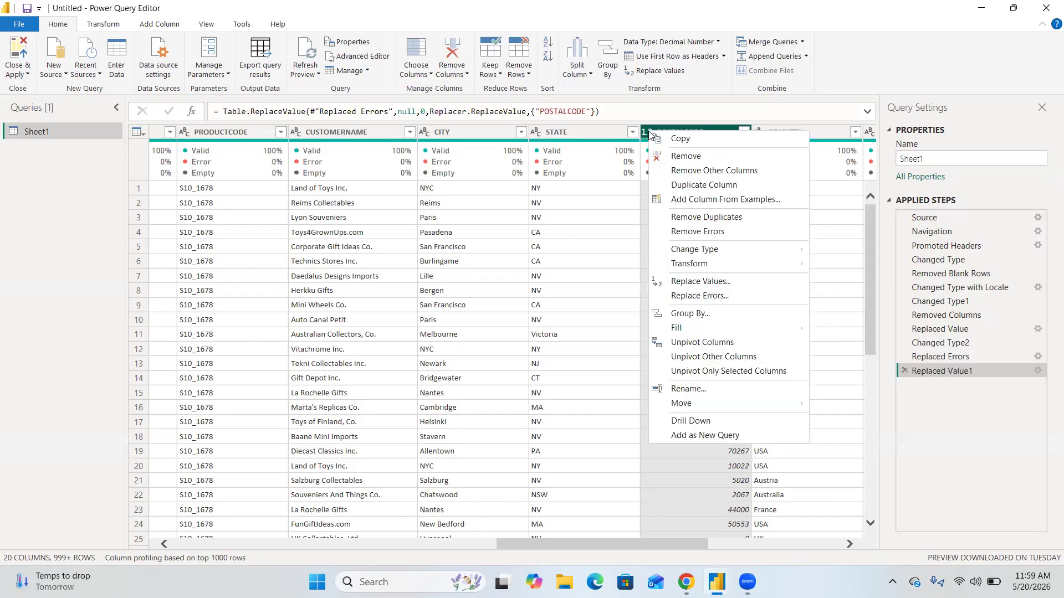
left_click(649, 135)
left_click(650, 134)
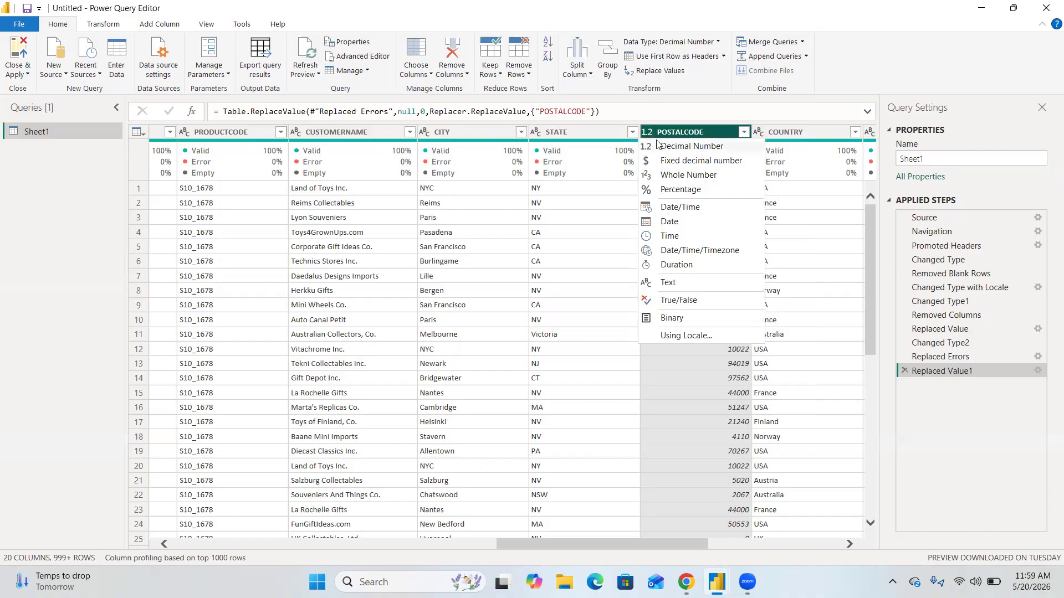
left_click(685, 430)
left_click(686, 431)
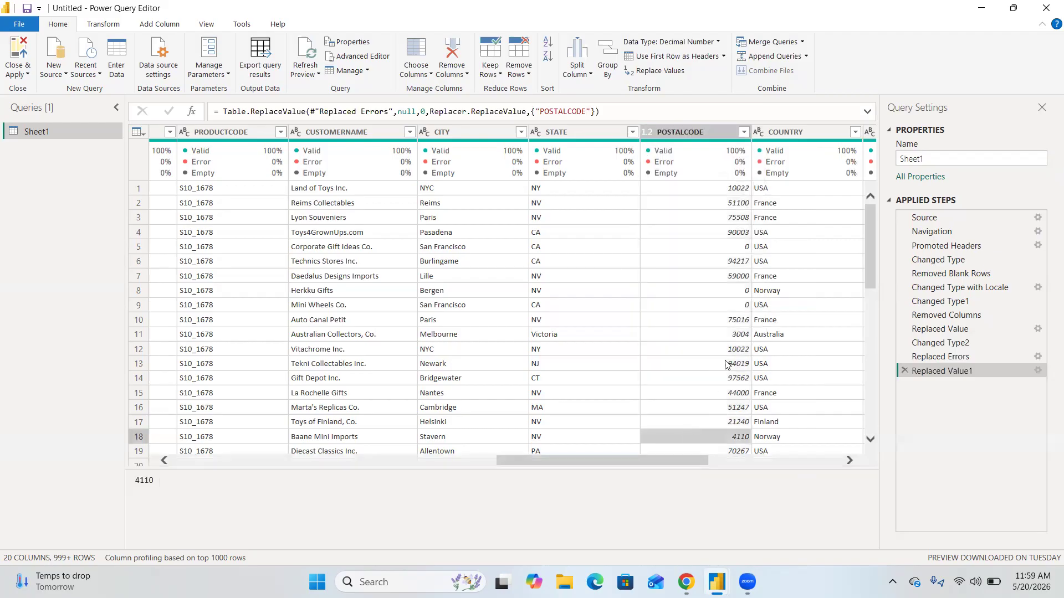
- Start a custom column and name it Name
left_click_drag(637, 461, 732, 468)
scroll(753, 472, "right", 2)
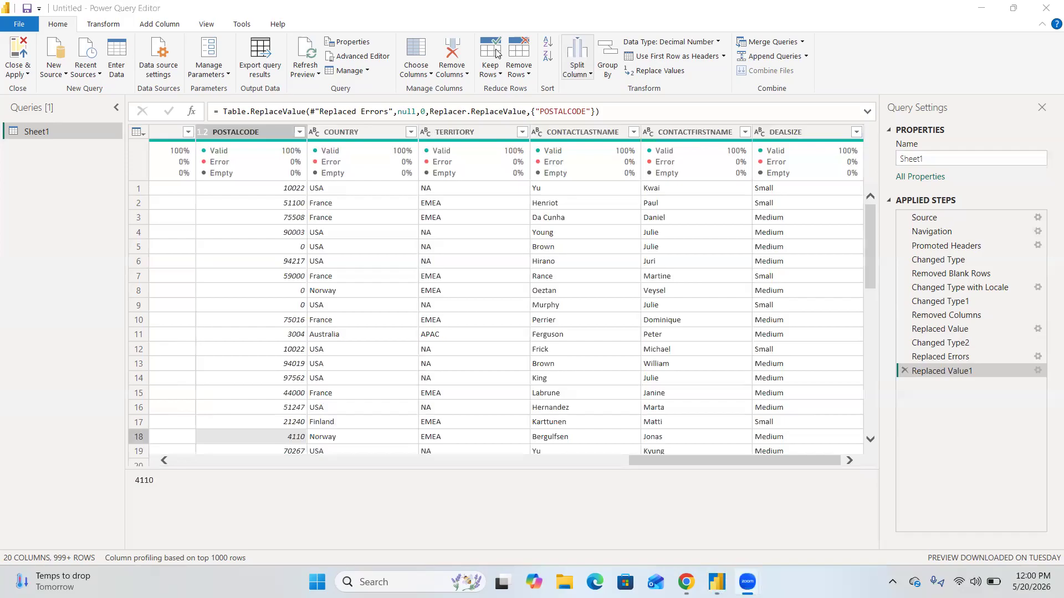
left_click(170, 25)
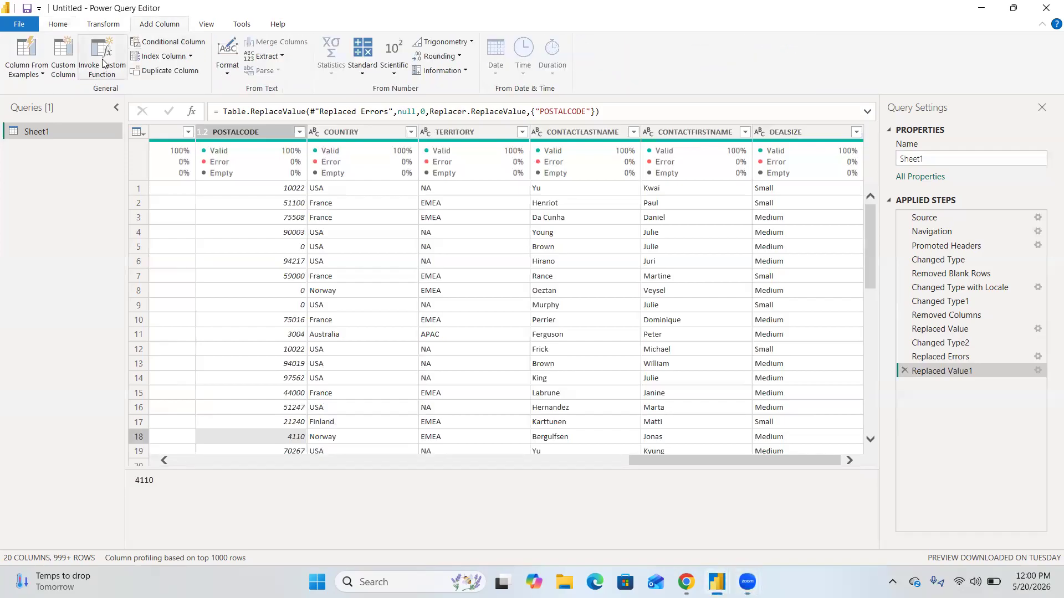
left_click(63, 57)
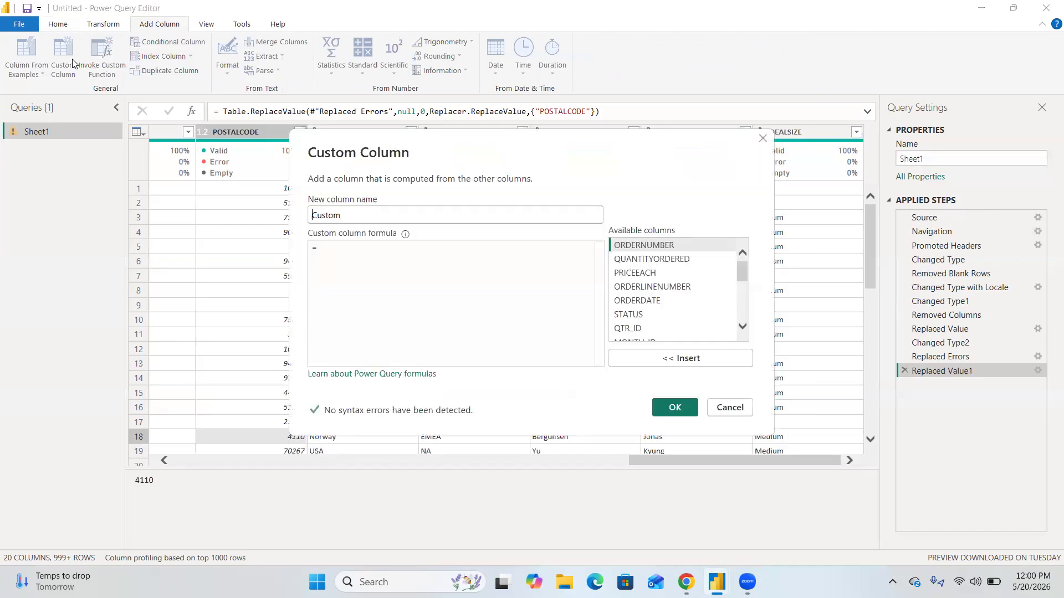
double_click(316, 211)
key("BackSpace")
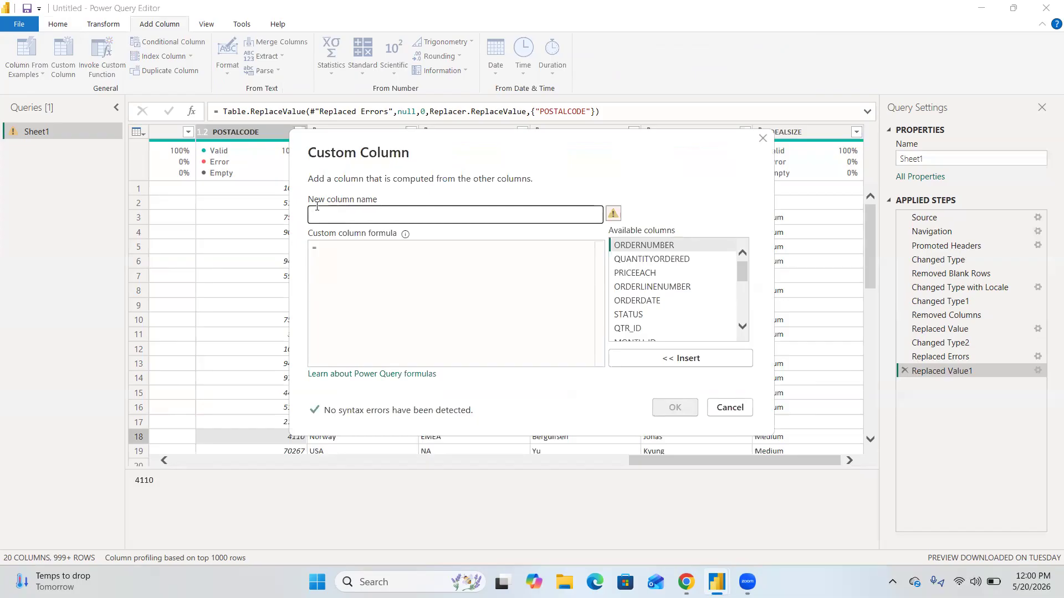
type("Name")
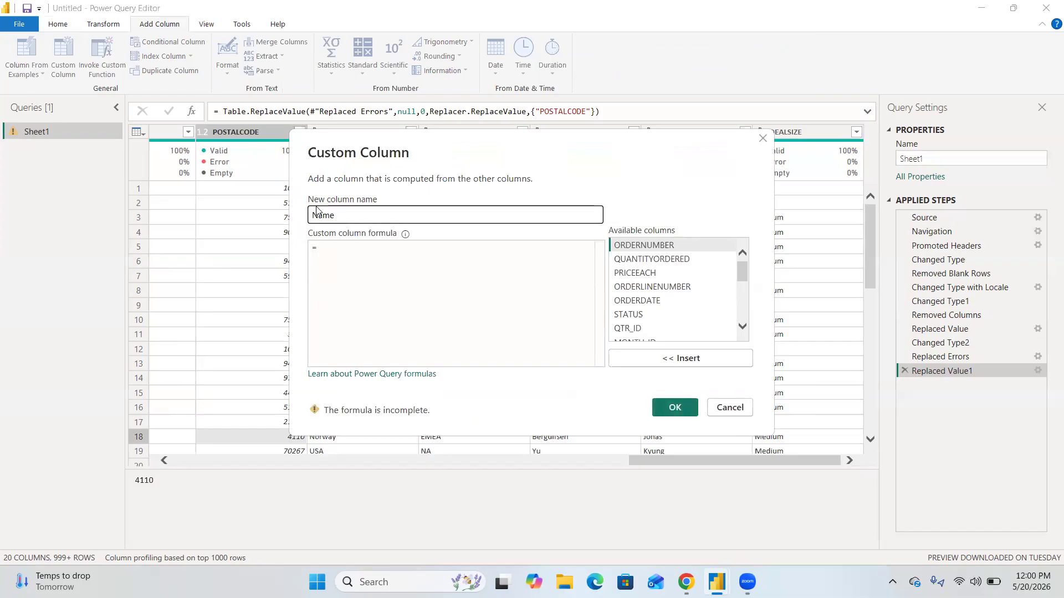
- Try the formula [CONTACTFIRSTNAME]&" "[CONTACTLASTNAME] for the Name column, and delete the resulting applied step
left_click(344, 250)
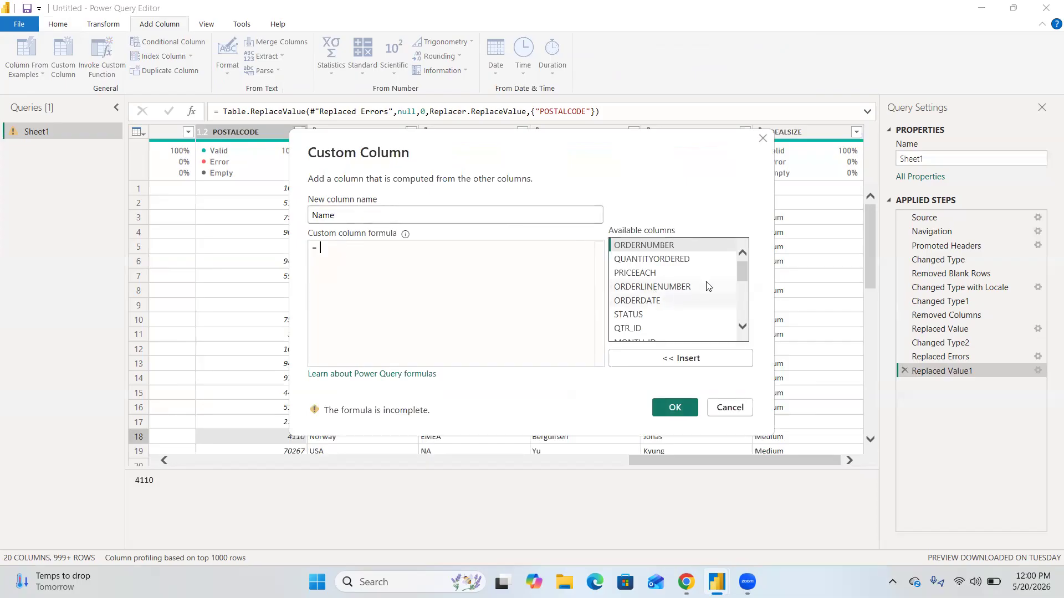
left_click_drag(741, 271, 745, 300)
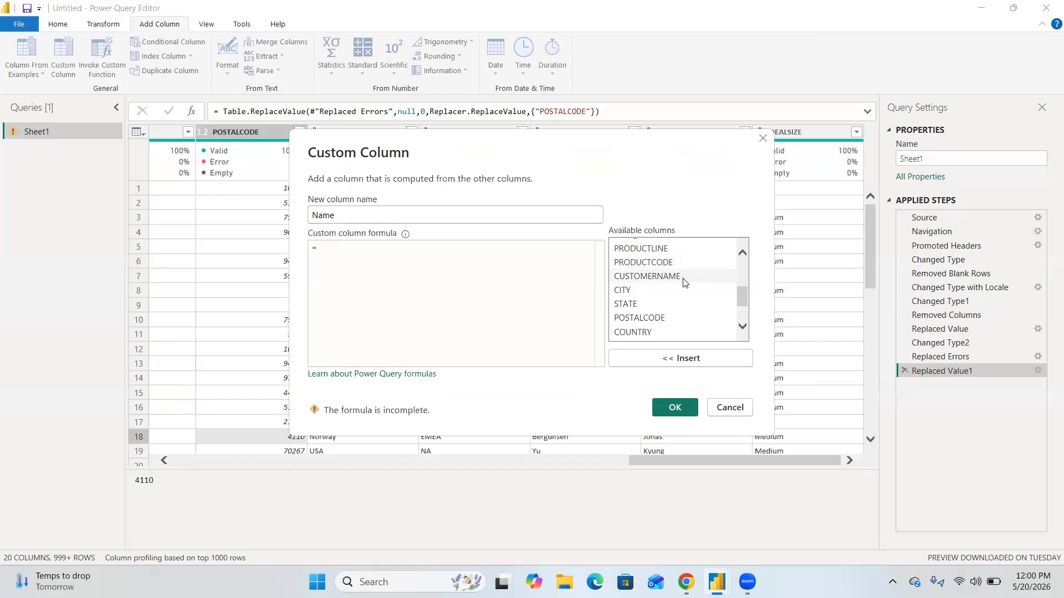
left_click_drag(745, 304, 748, 317)
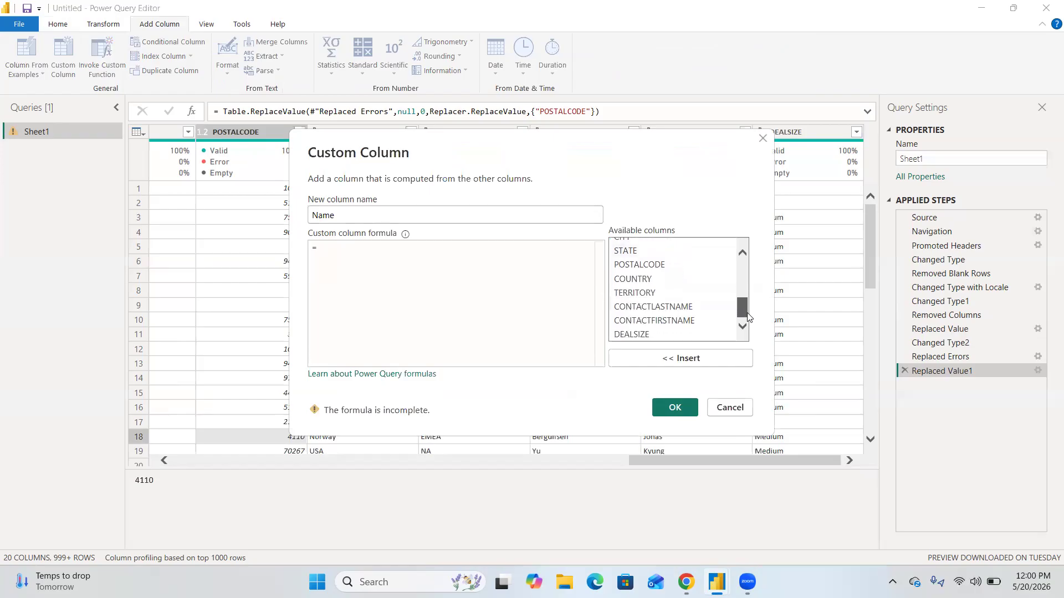
left_click(681, 325)
double_click(682, 325)
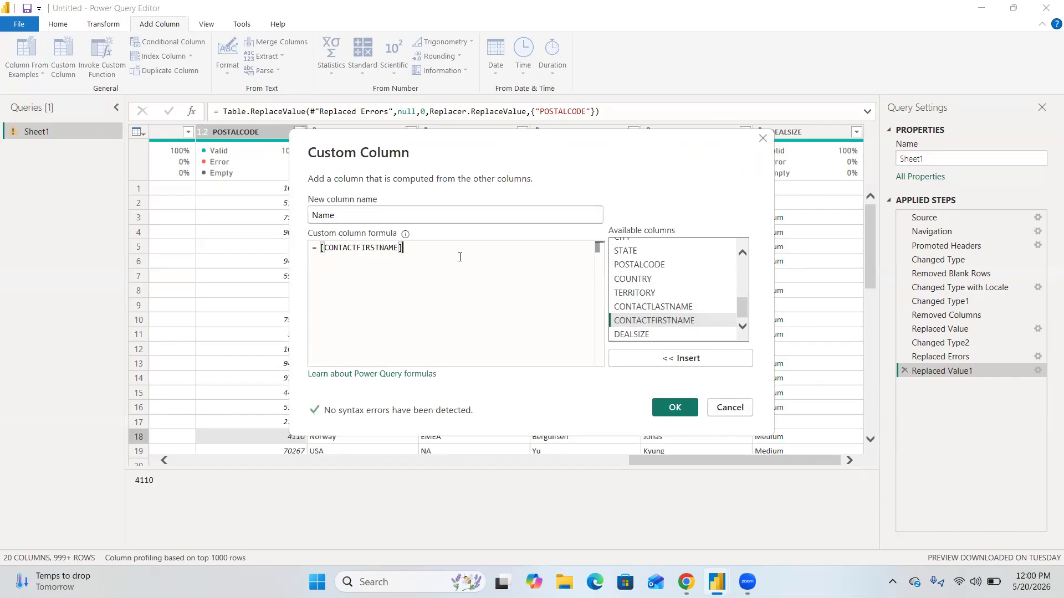
type("& \"")
key("Left")
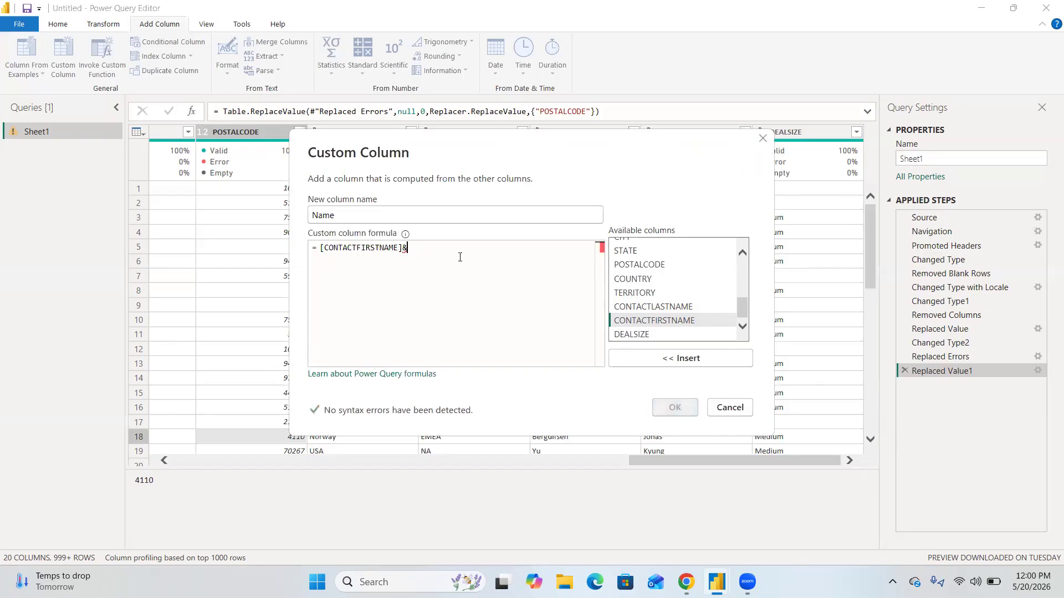
key("BackSpace")
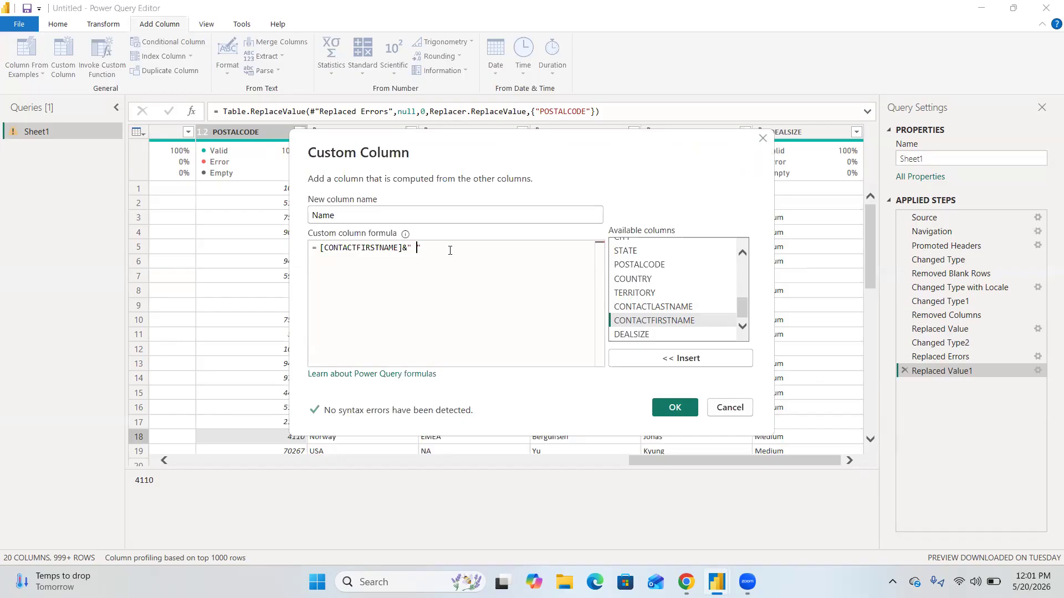
double_click(665, 306)
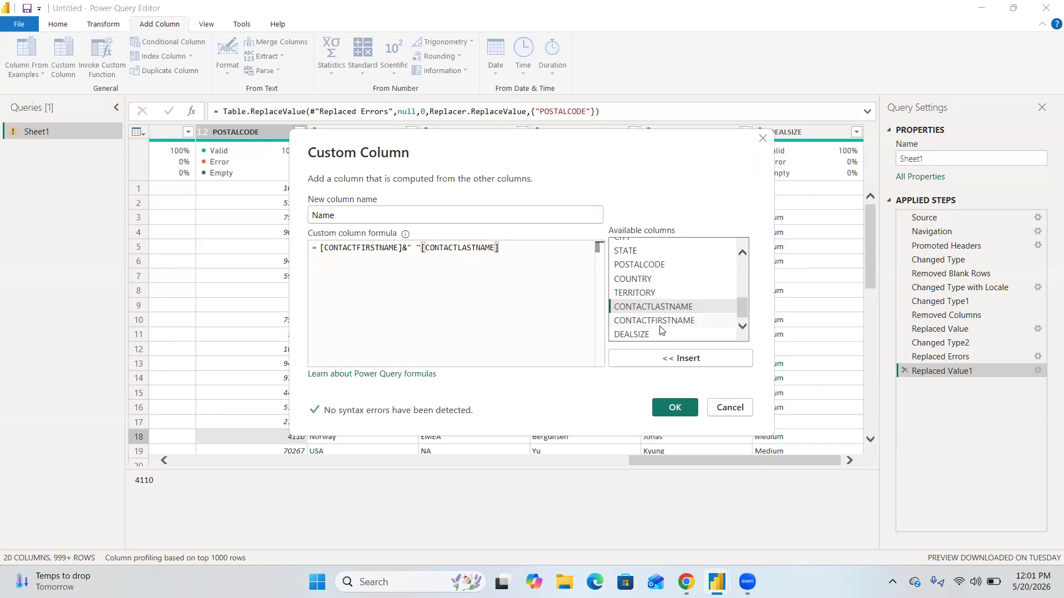
left_click(675, 408)
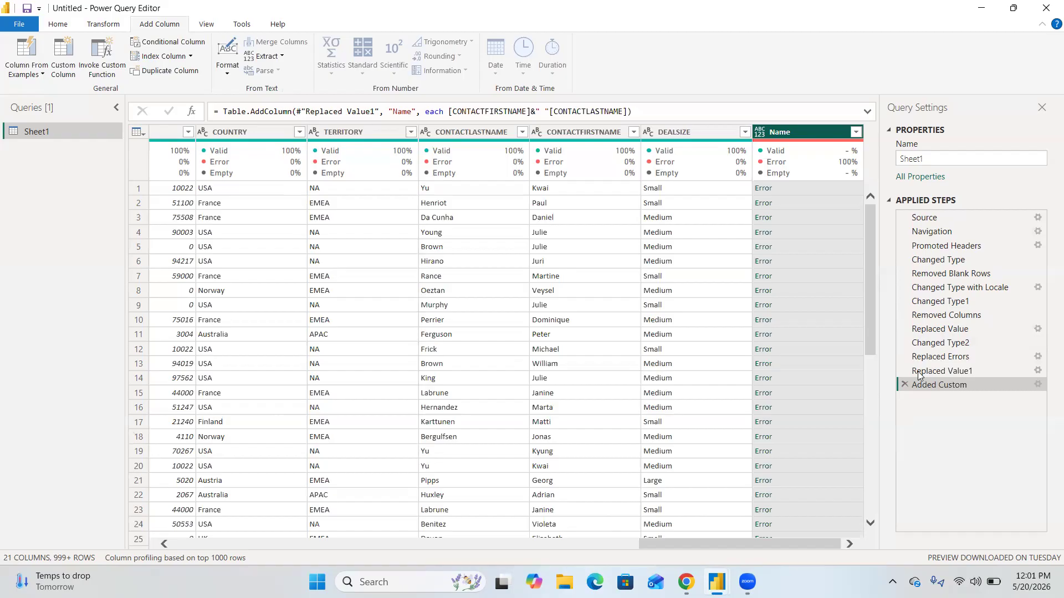
left_click(905, 384)
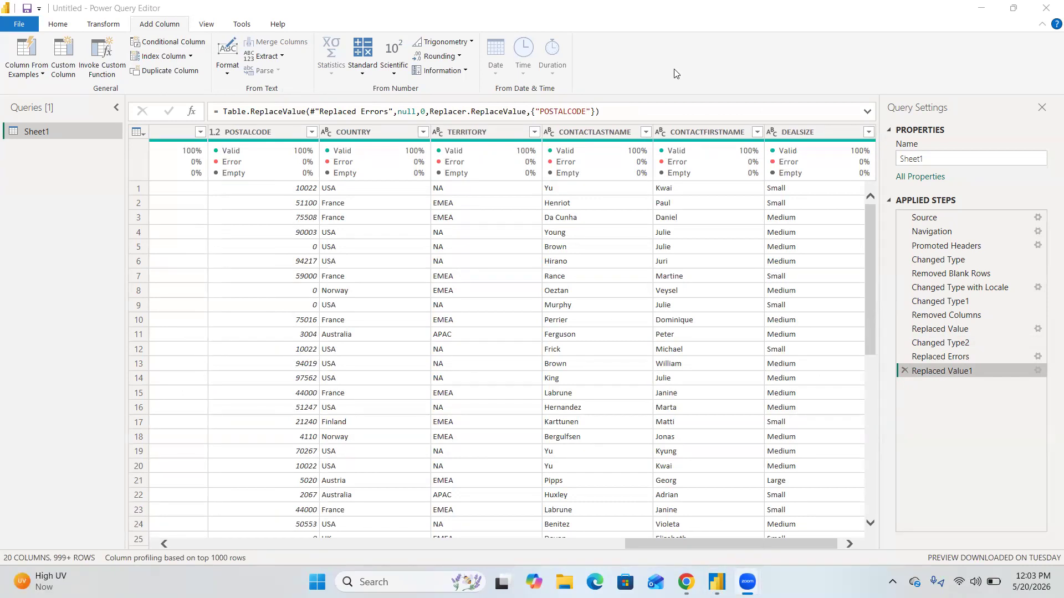
- Start a new custom column and name it Customer
left_click(62, 69)
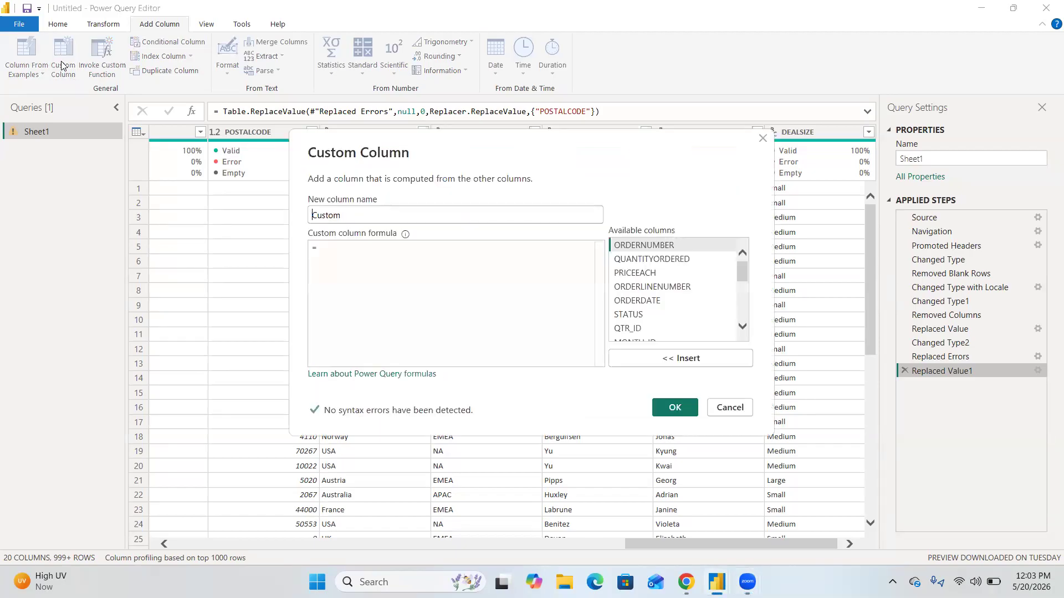
double_click(358, 216)
key("BackSpace")
type("Customer")
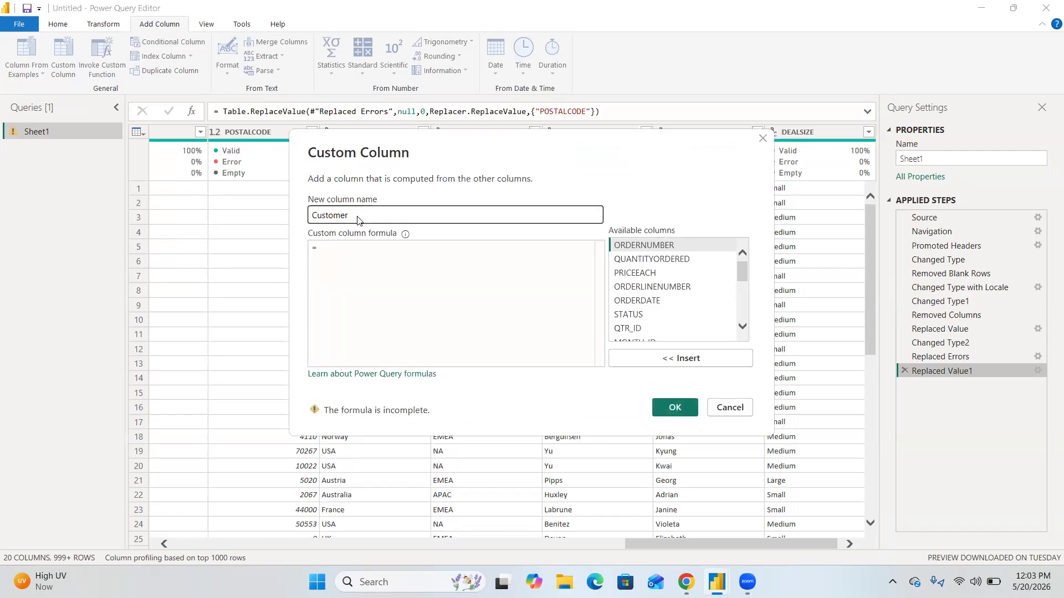
- Begin the Customer column formula with an opening parenthesis, [CONTACTFIRSTNAME] and a joined space in quotes
key("Tab")
key("Tab")
type("(")
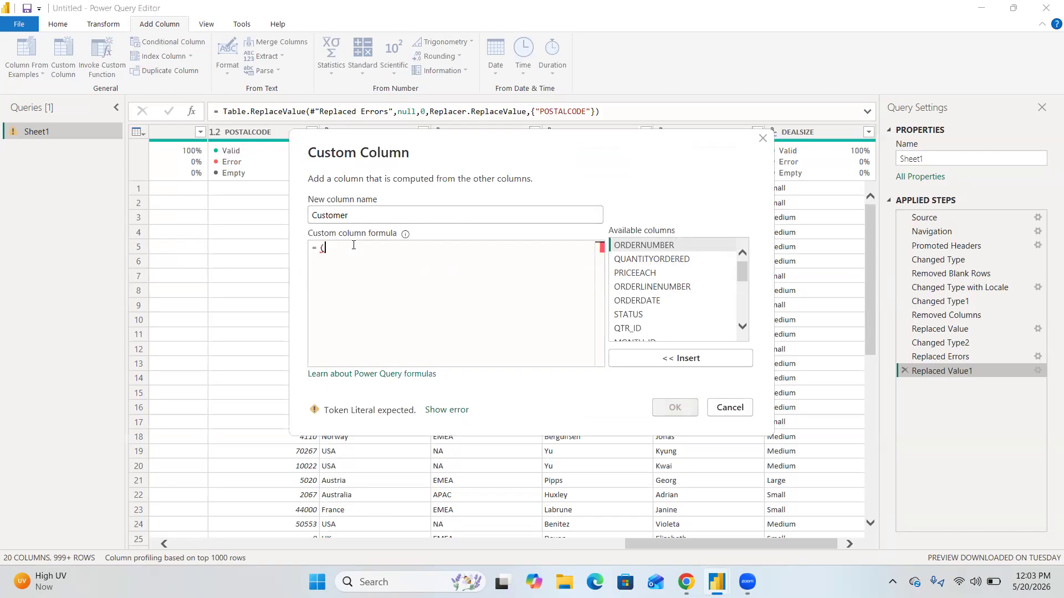
left_click_drag(748, 278, 747, 314)
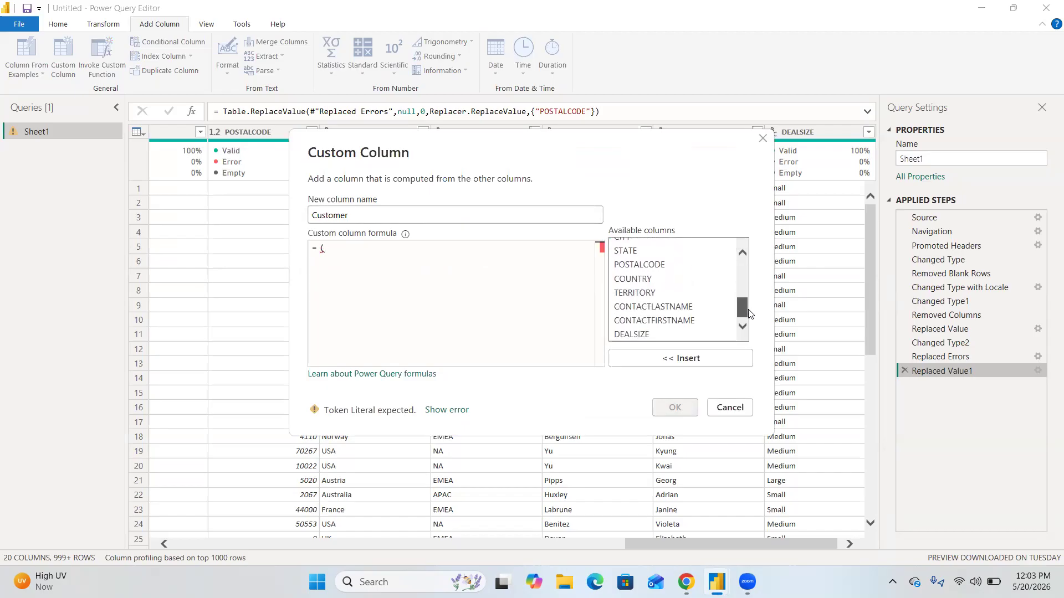
left_click(694, 320)
left_click(692, 361)
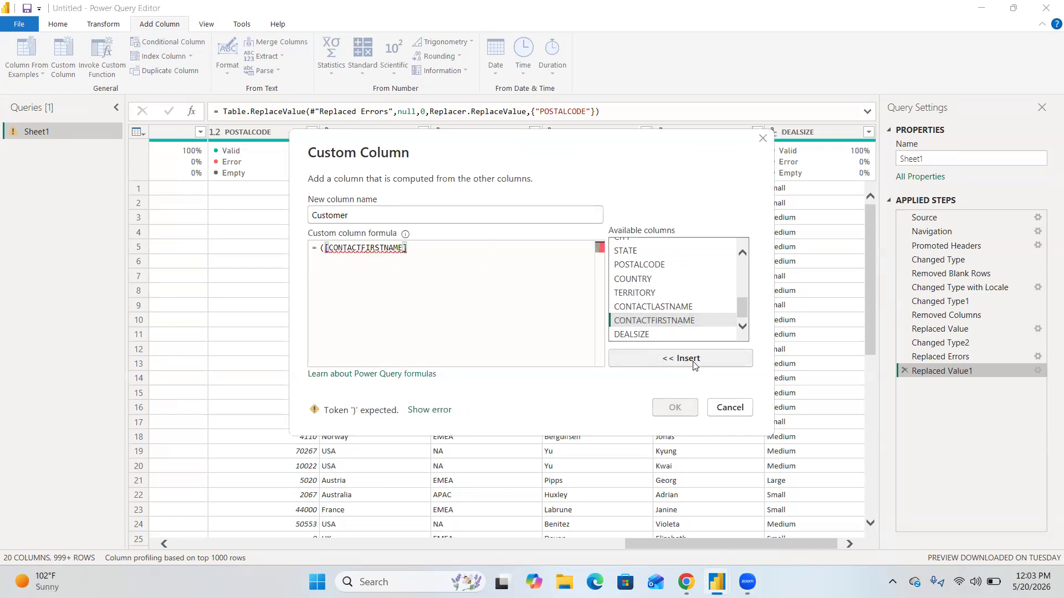
type("&\"")
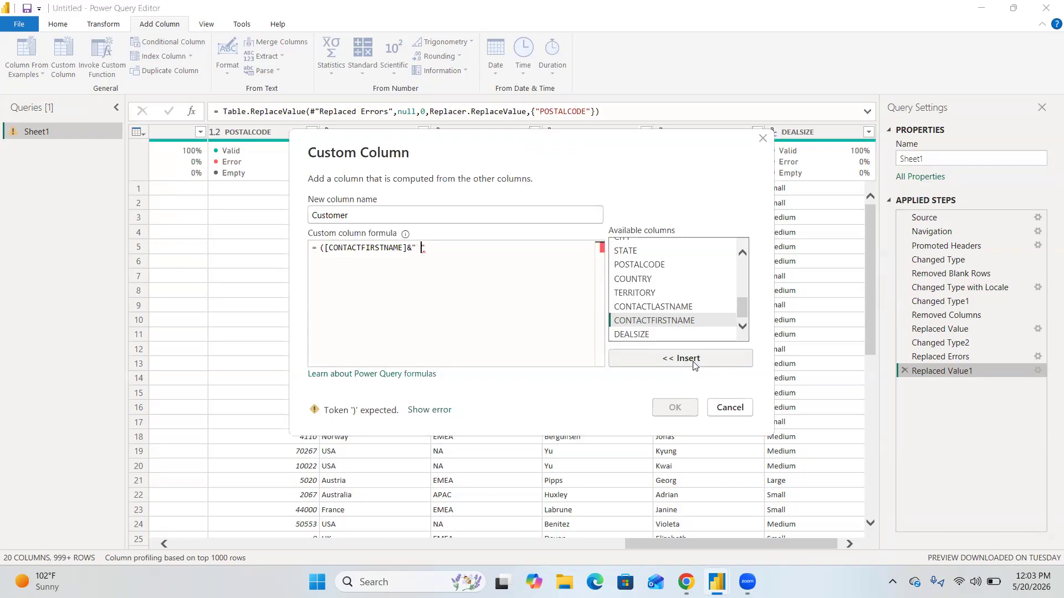
- Try inserting [CONTACTLASTNAME] into the formula and moving the closing quote of the space ahead of it
left_click(672, 308)
left_click(682, 358)
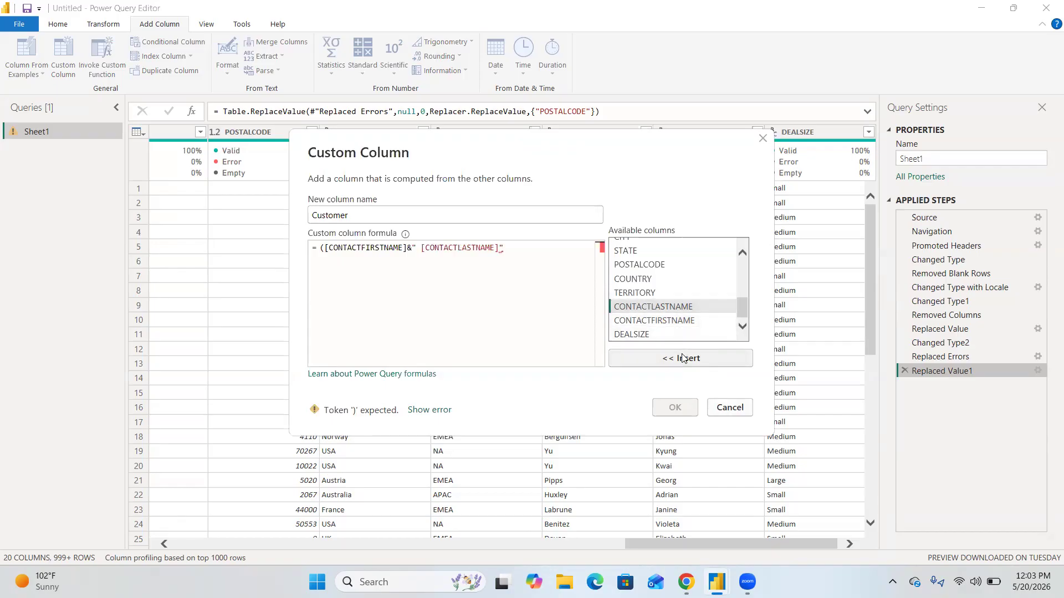
key("BackSpace")
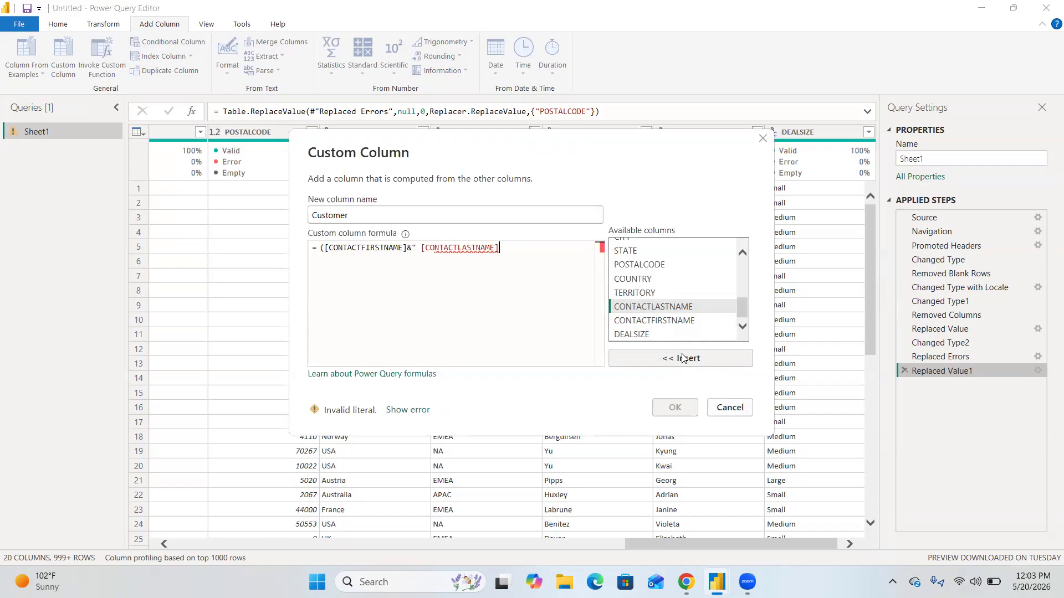
key("Left")
key("Left")
key("Left")
key("Left")
key("Left")
key("Left")
key("Left")
key("Left")
key("Left")
key("Left")
type("\"")
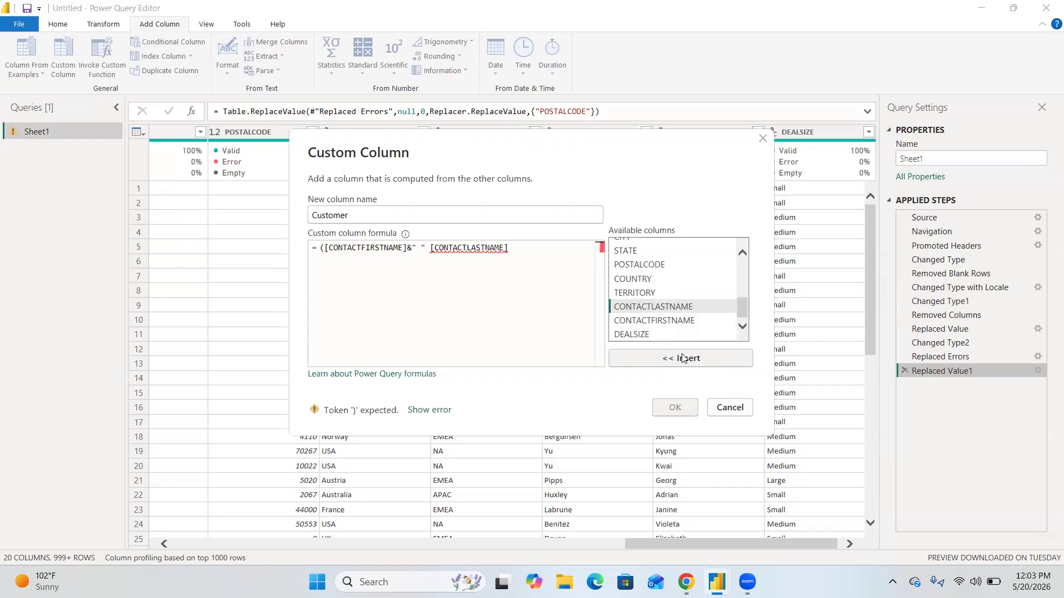
key("Right")
- Rework the Customer formula after [CONTACTFIRSTNAME]& so that it continues with a quoted space and a second ampersand
left_click(557, 260)
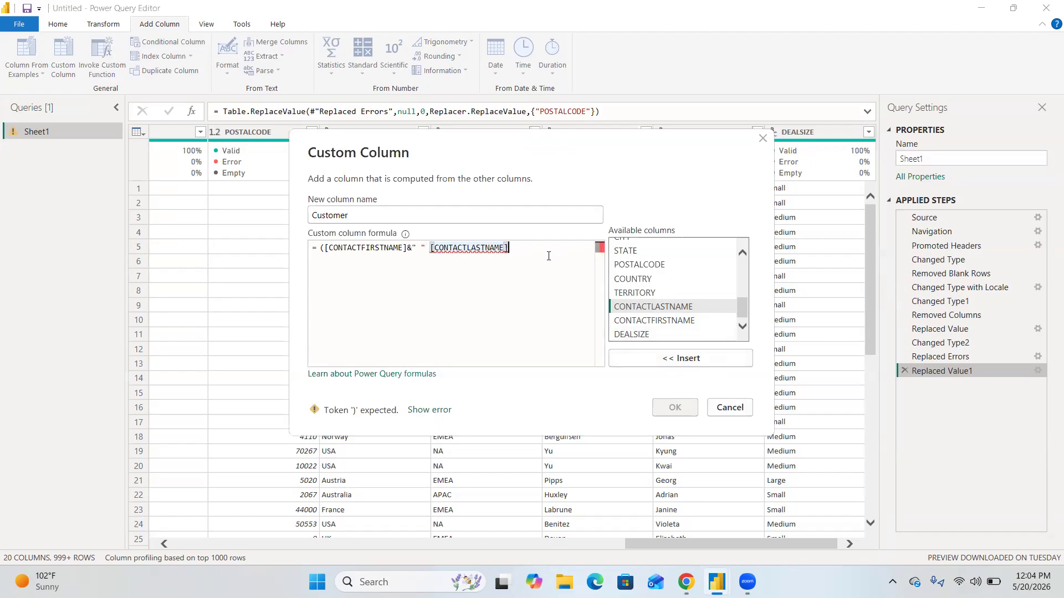
key("BackSpace")
key("BackSpace")
key("BackSpace")
key("BackSpace")
key("BackSpace")
key("BackSpace")
key("BackSpace")
key("BackSpace")
key("BackSpace")
key("BackSpace")
key("BackSpace")
key("BackSpace")
key("BackSpace")
key("BackSpace")
key("BackSpace")
key("BackSpace")
key("BackSpace")
key("BackSpace")
key("BackSpace")
key("BackSpace")
key("BackSpace")
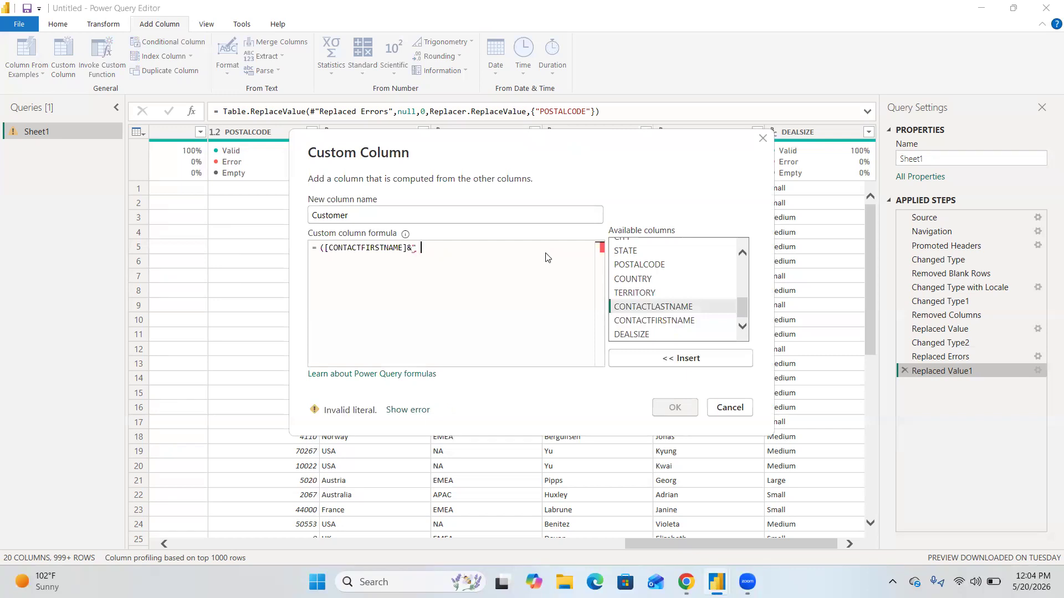
type("\"")
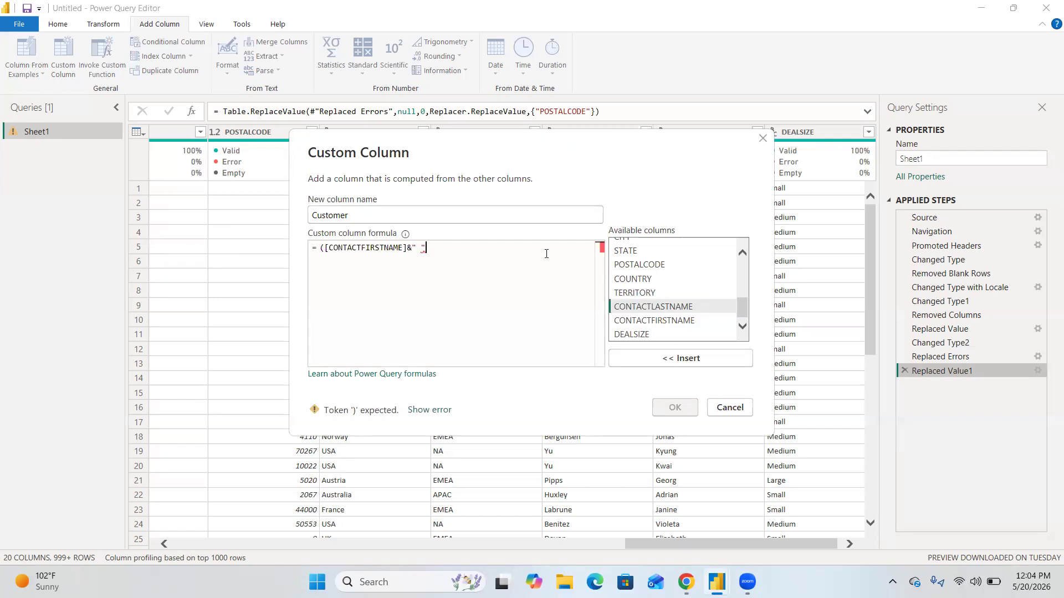
key("Return")
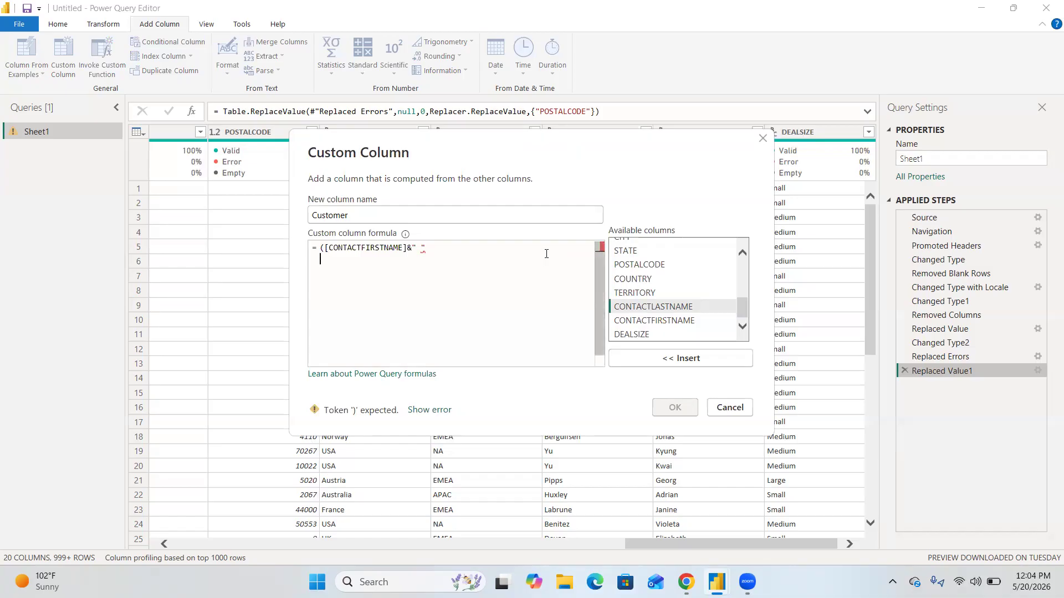
key("BackSpace")
type("&")
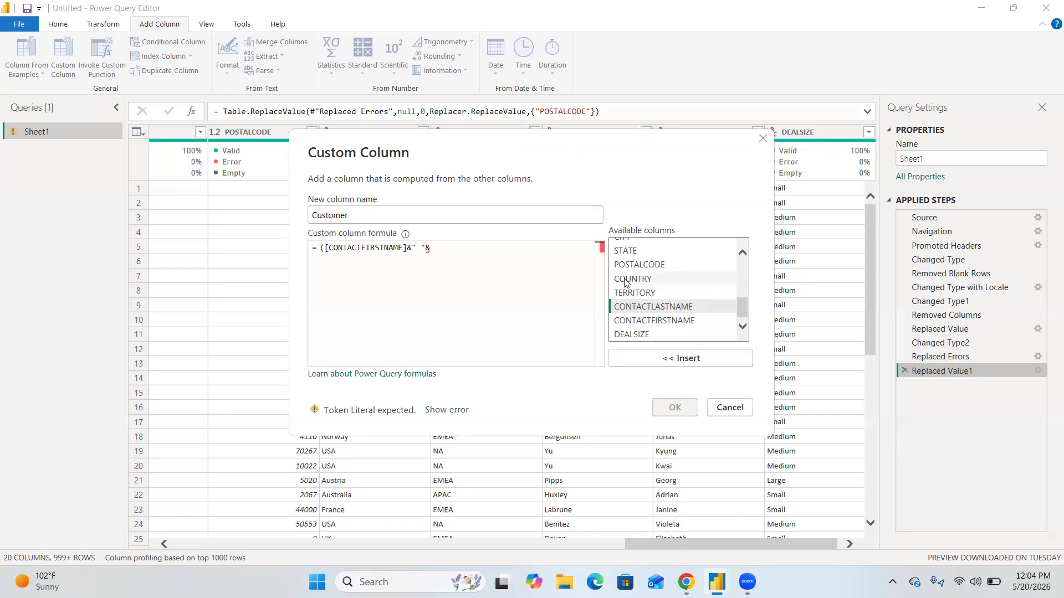
- Append [CONTACTLASTNAME] and a closing parenthesis to the formula, and create the Customer column
left_click(699, 307)
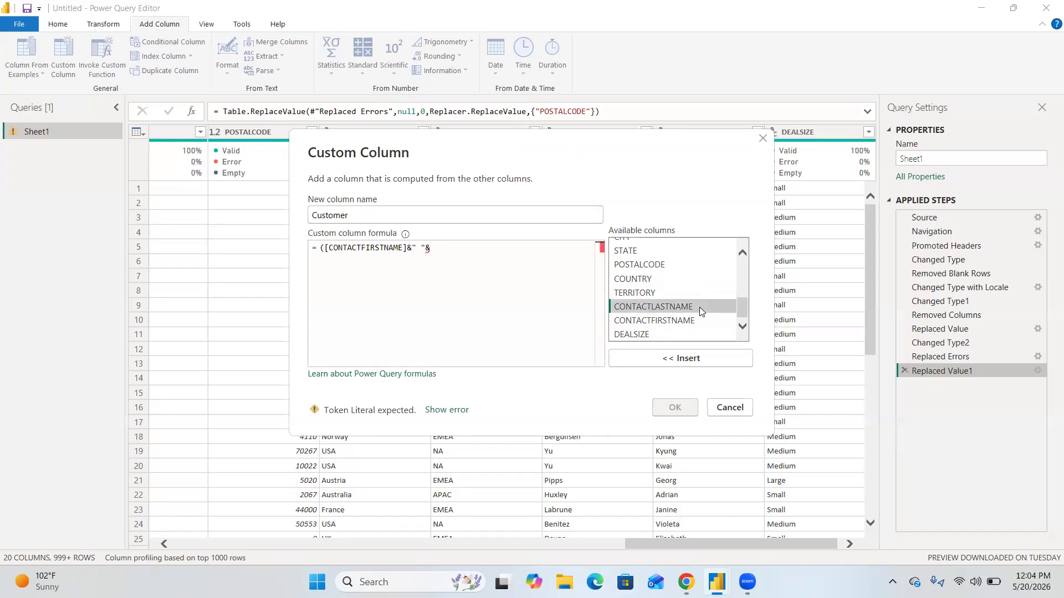
left_click(687, 359)
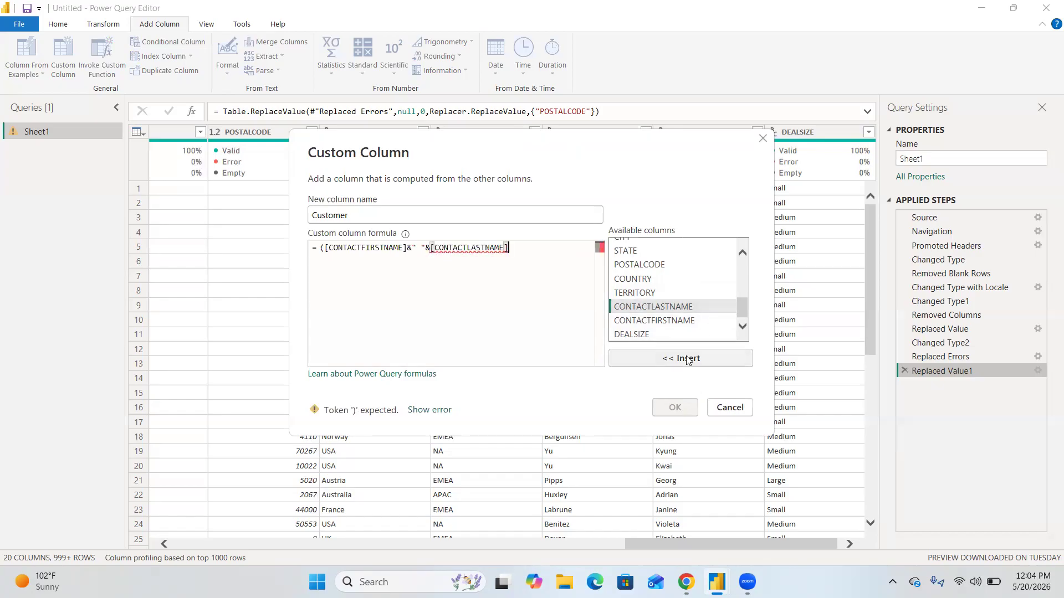
type(")")
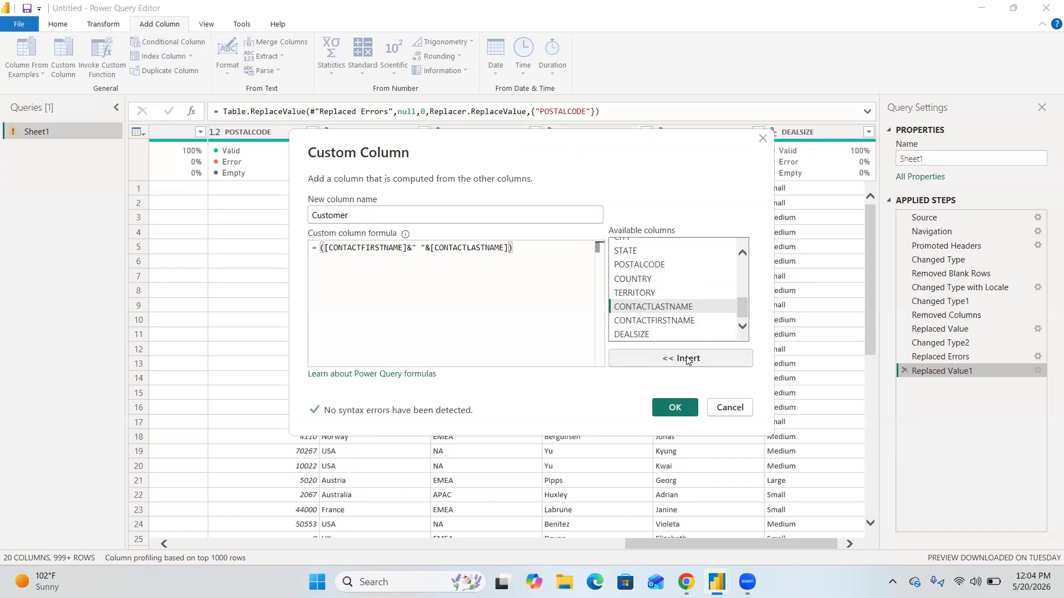
left_click(673, 408)
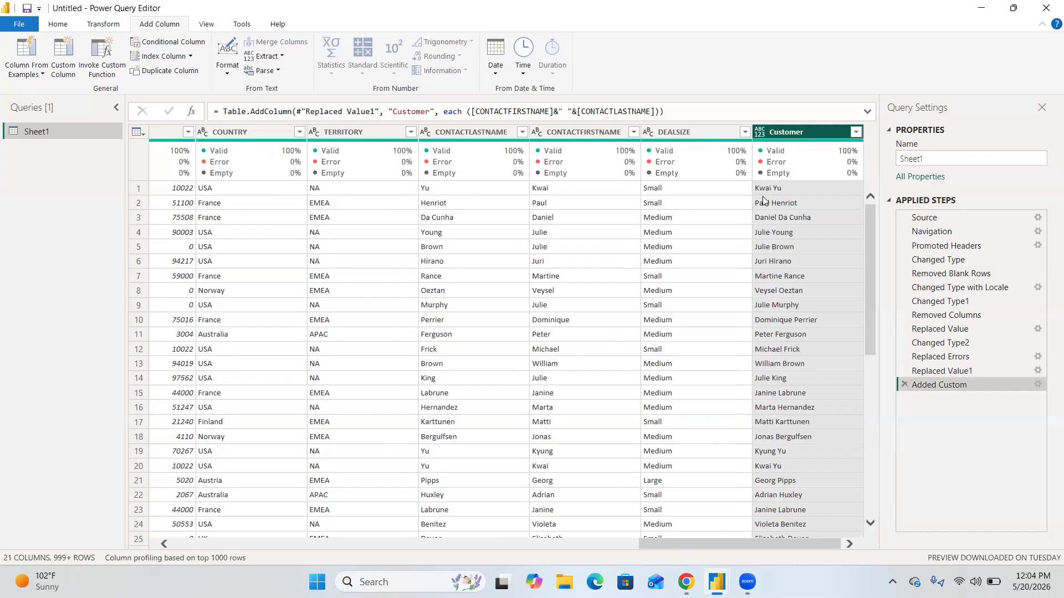
- Remove the CONTACTLASTNAME and CONTACTFIRSTNAME columns from the query
left_click(478, 133)
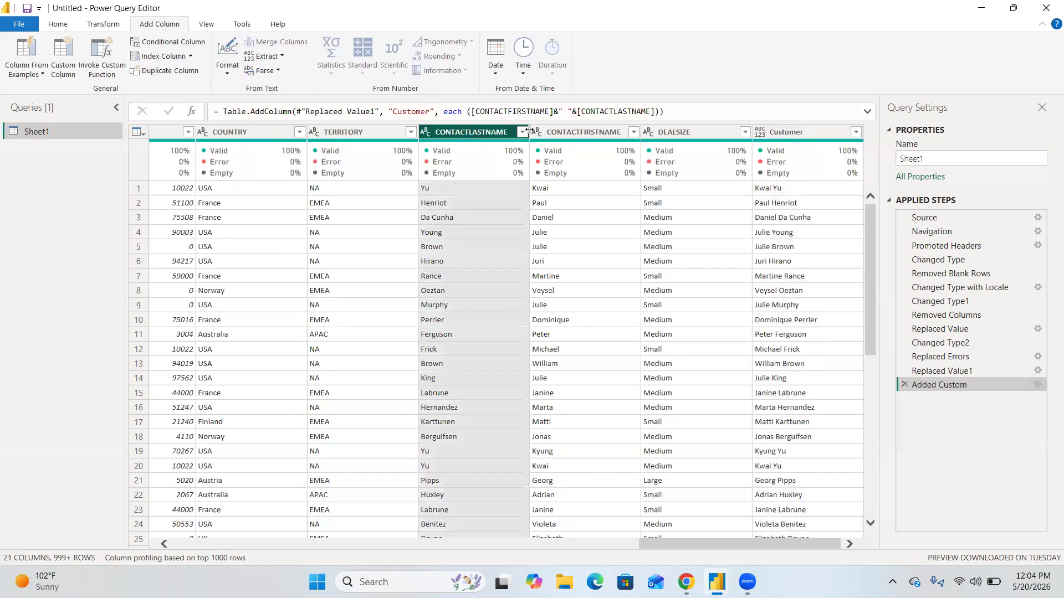
left_click(551, 134, "ctrl")
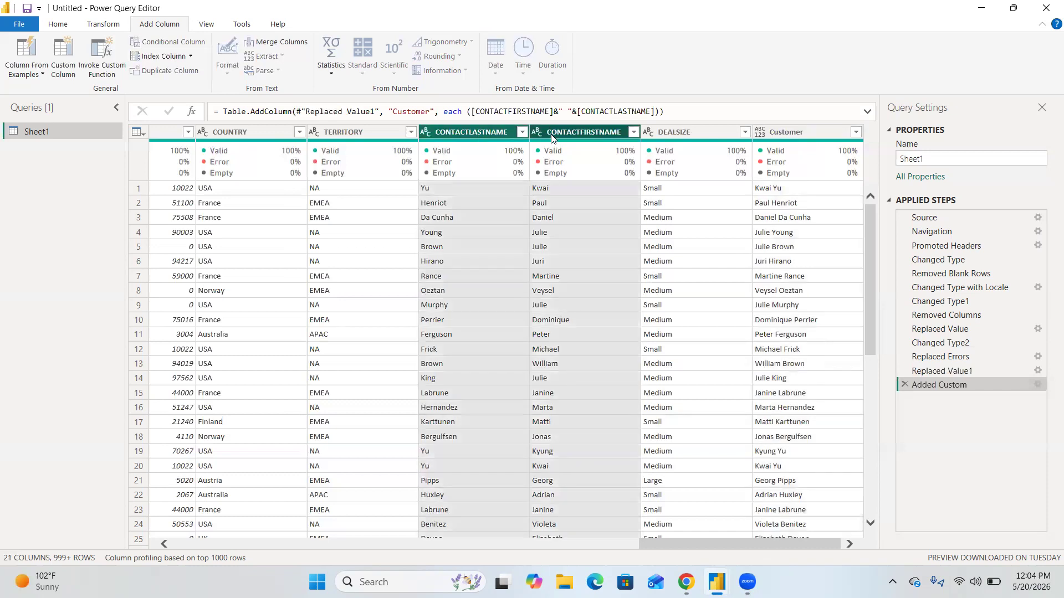
right_click(551, 138)
key("Escape")
key("Delete")
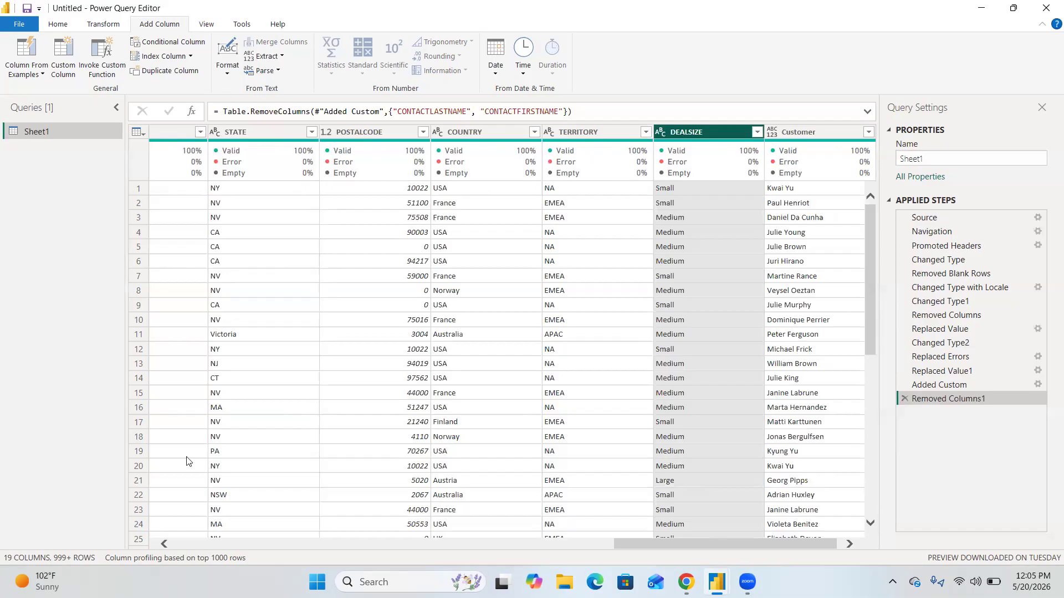
- Remove the QTR_ID, MONTH_ID and YEAR_ID columns from the query
left_click(183, 542)
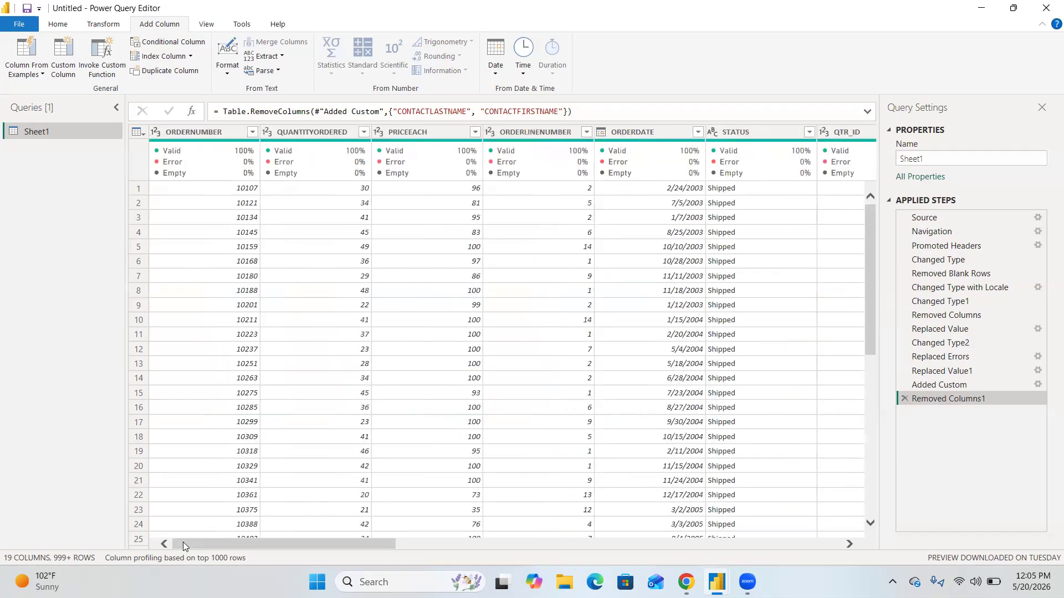
left_click_drag(197, 542, 327, 546)
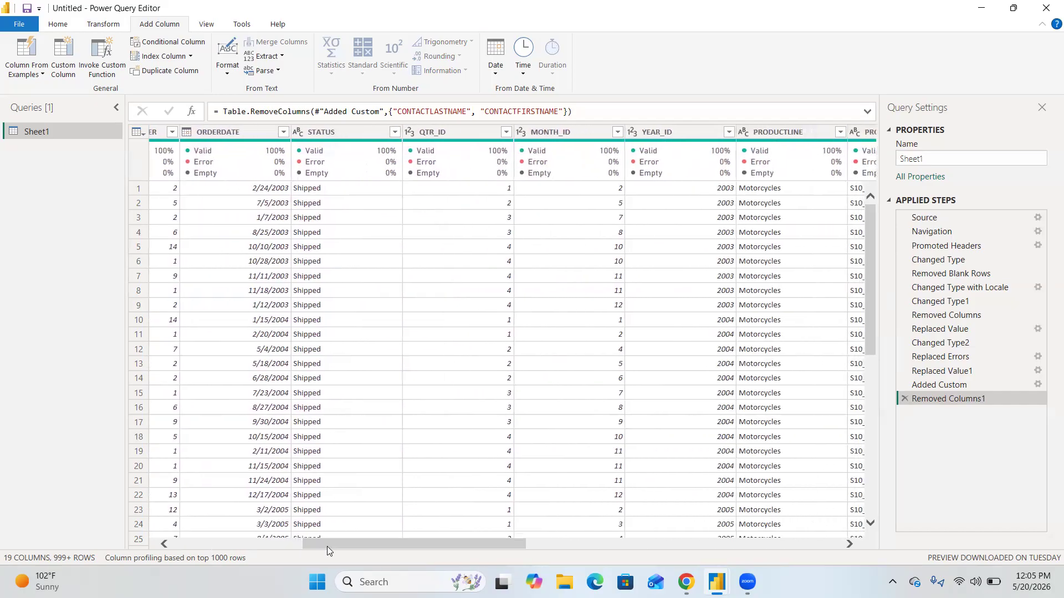
left_click(450, 134)
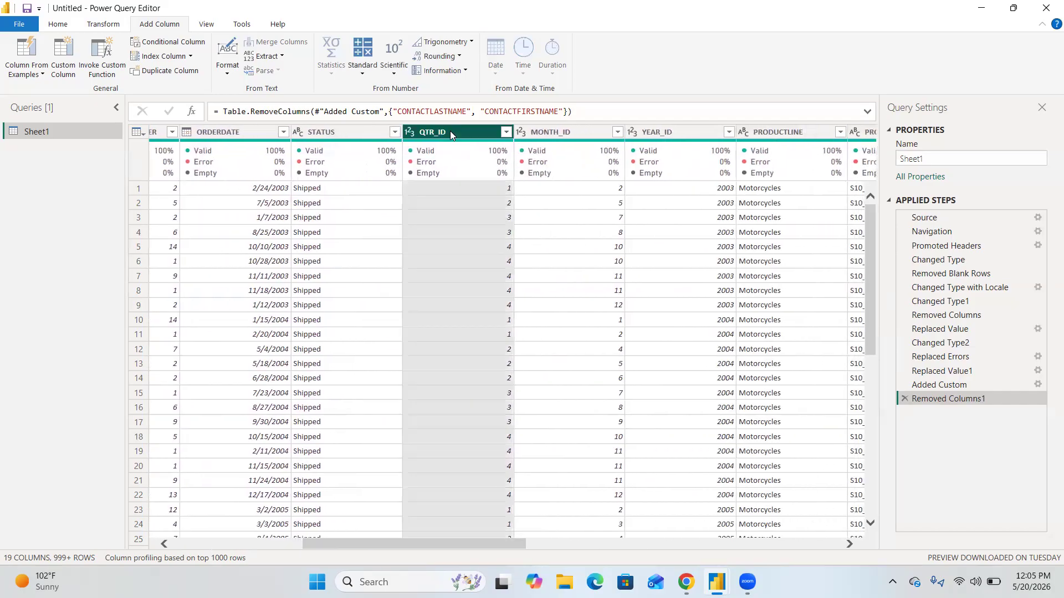
left_click(543, 131, "ctrl")
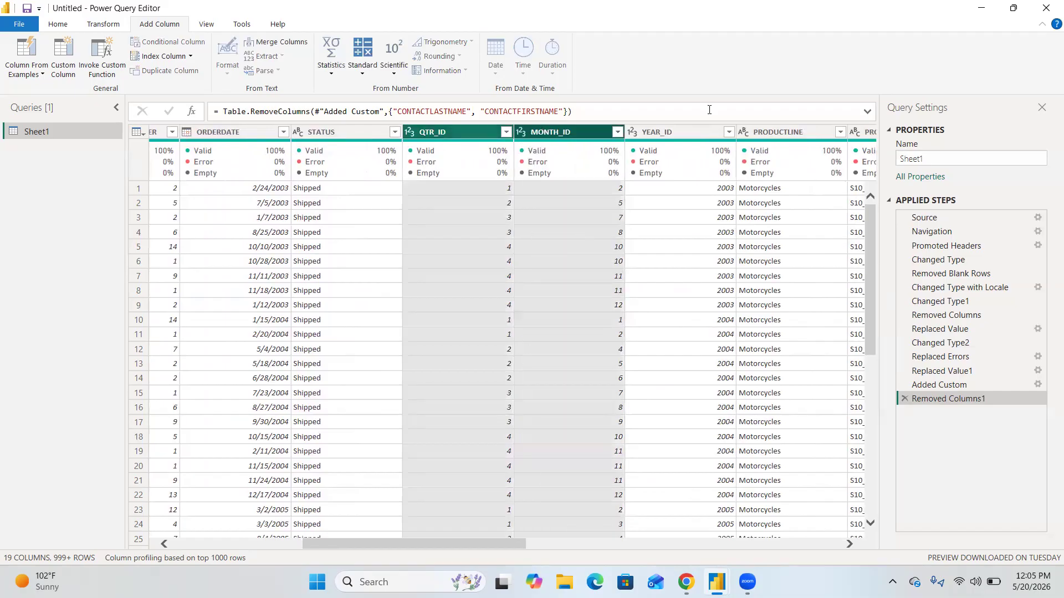
left_click(687, 131, "ctrl")
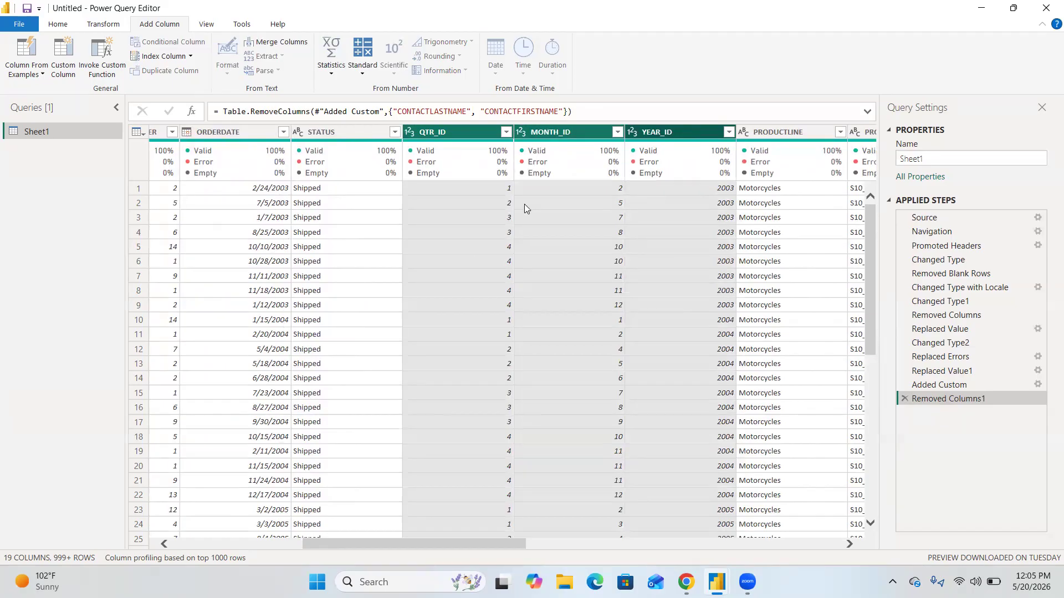
right_click(470, 132)
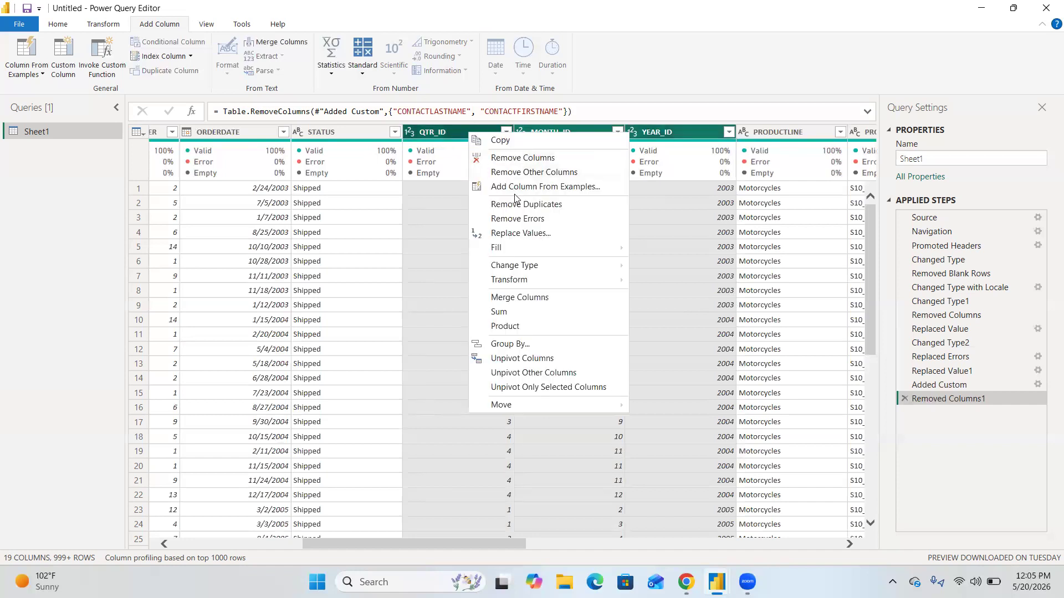
left_click(524, 158)
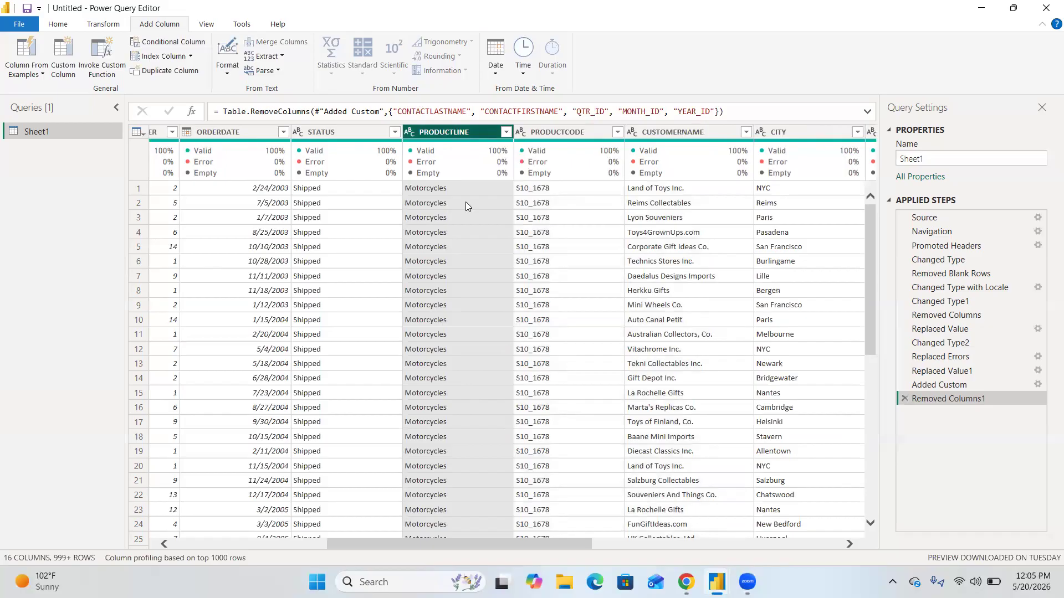
- Close the query editor and apply the changes, loading Sheet1 into the Power BI Desktop report
left_click(58, 24)
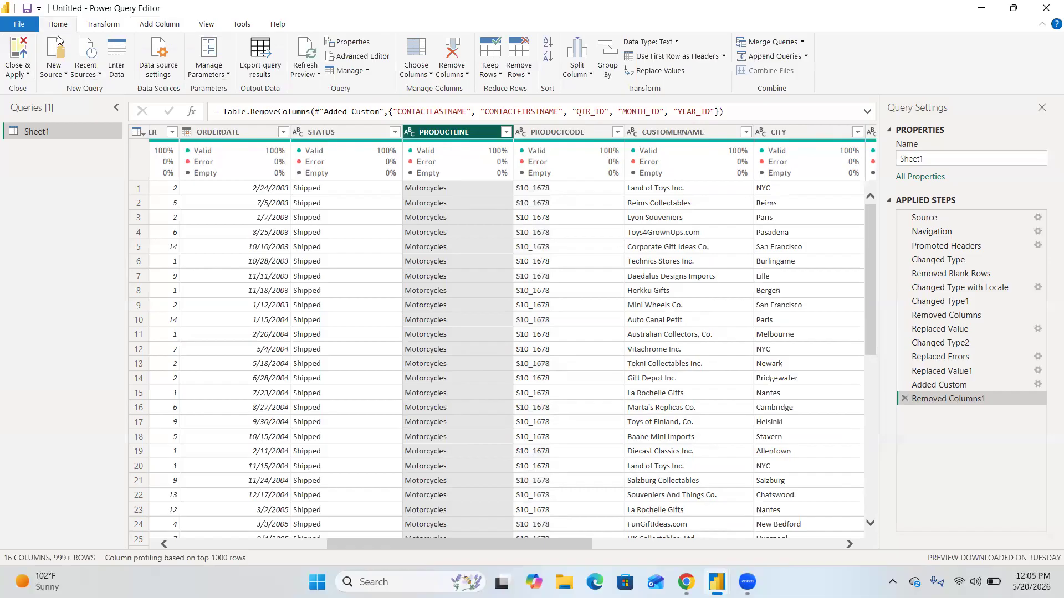
left_click(18, 71)
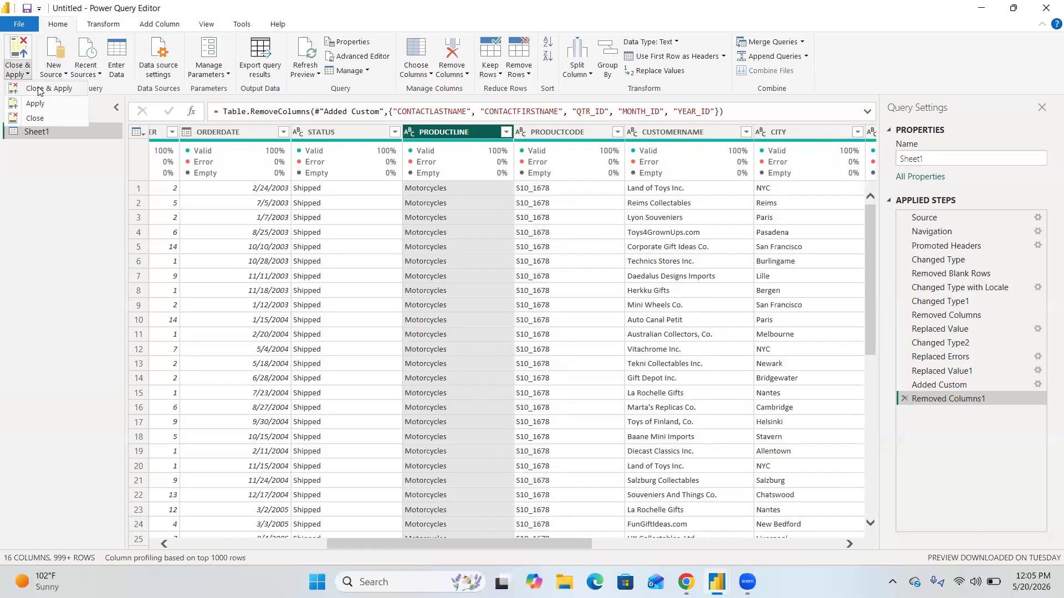
left_click(39, 90)
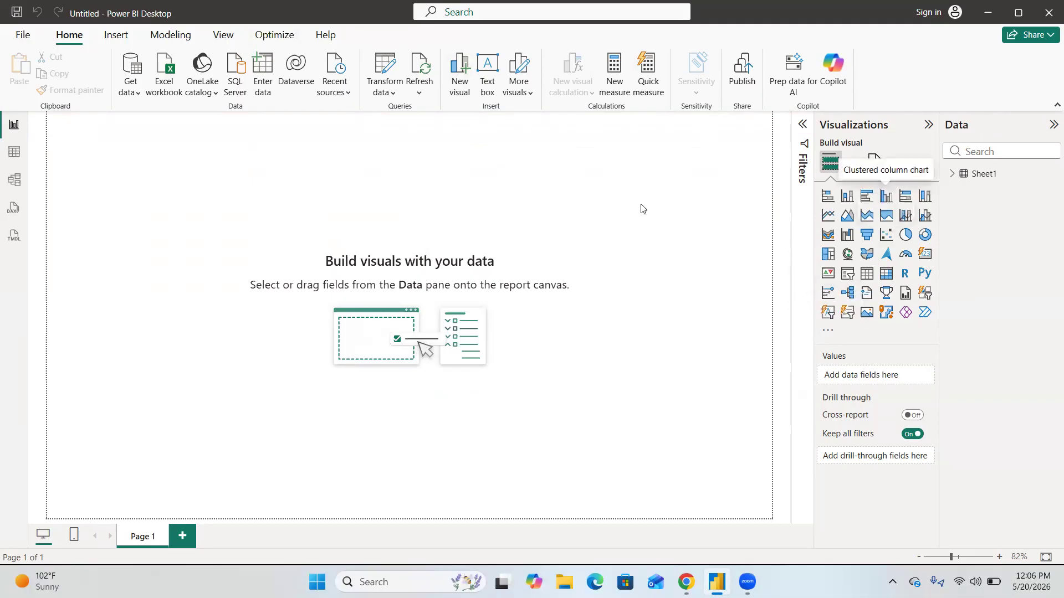
- Add a clustered column chart to the report page with PRICEEACH on the X-axis and the sum of QUANTITYORDERED on the Y-axis
left_click_drag(172, 249, 256, 304)
left_click_drag(162, 200, 243, 219)
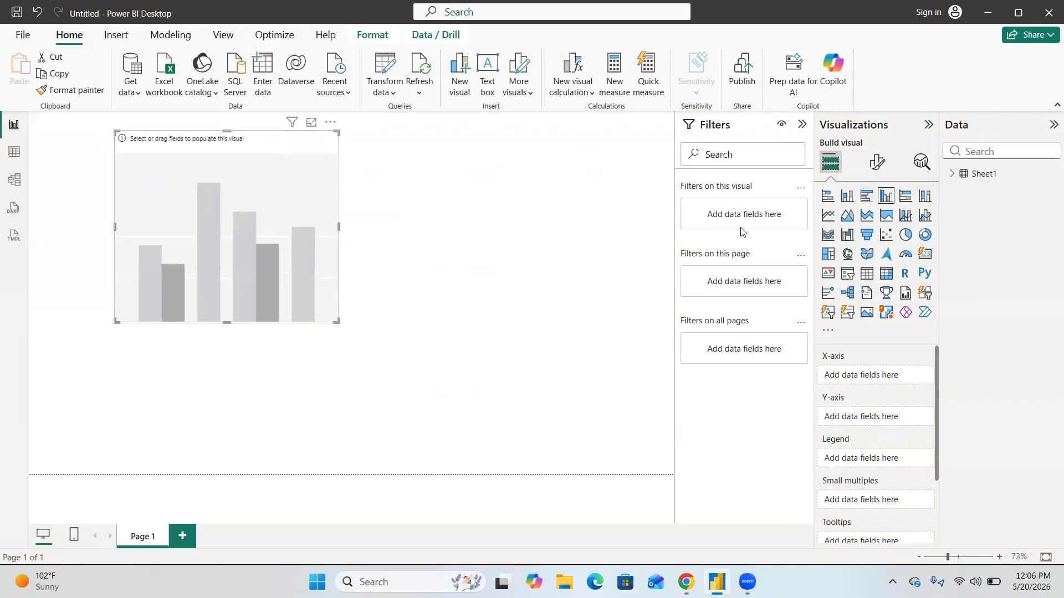
left_click(950, 176)
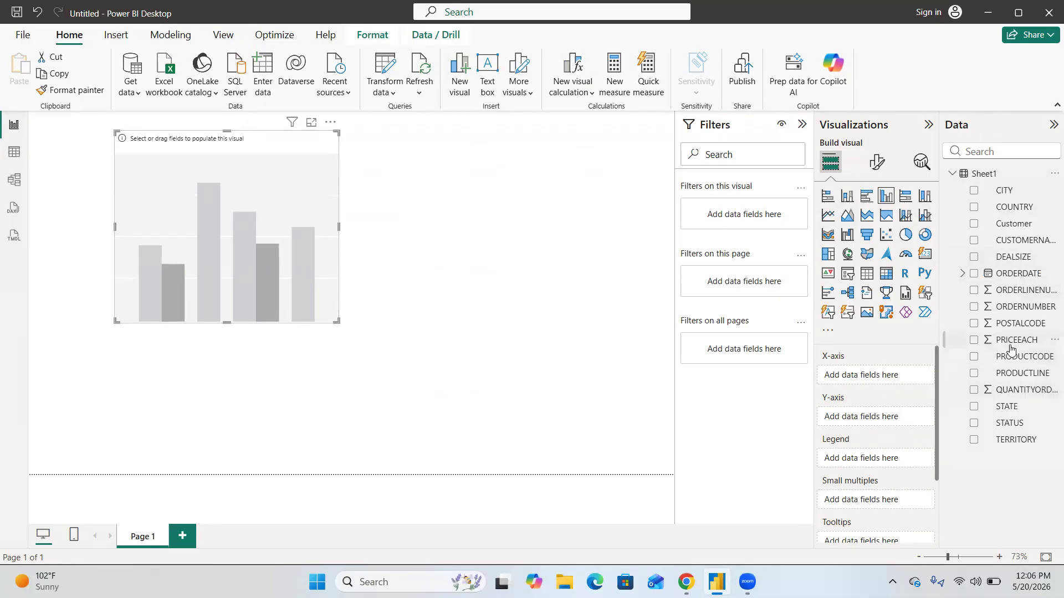
left_click_drag(1010, 348, 898, 377)
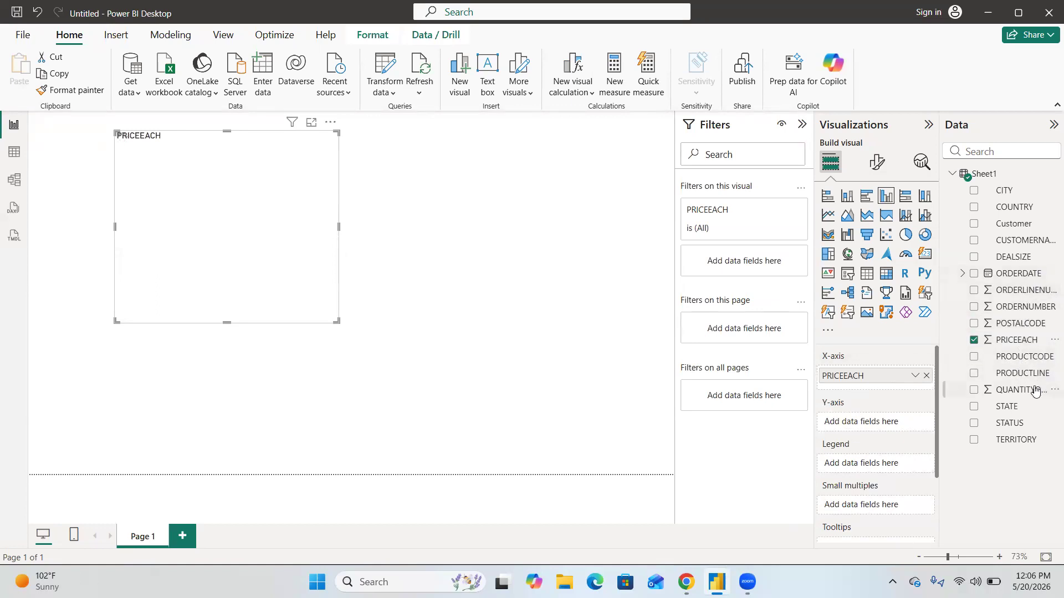
left_click(536, 29)
left_click(1046, 358)
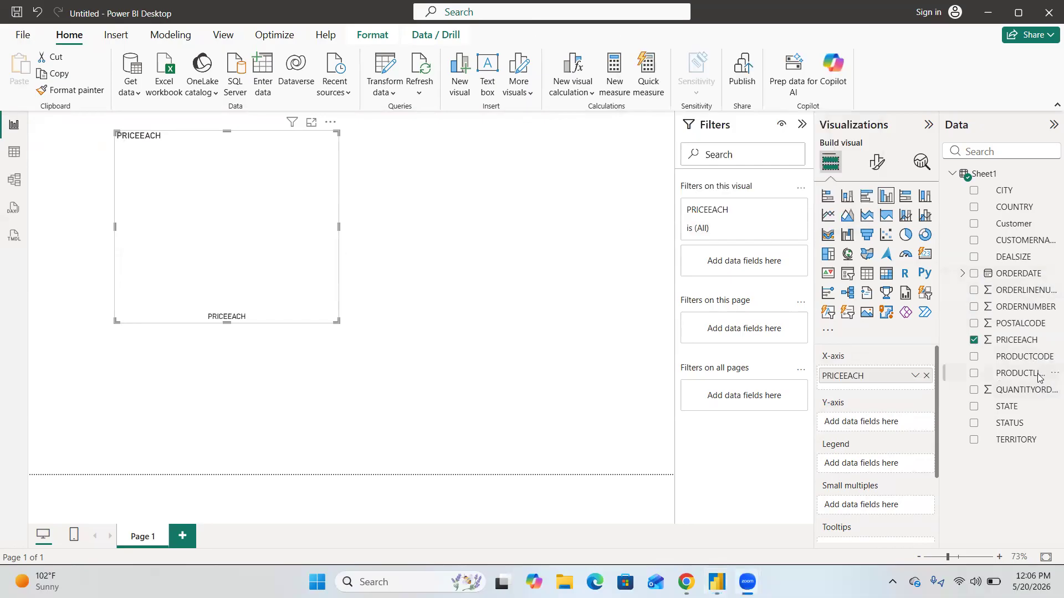
left_click_drag(1017, 388, 909, 420)
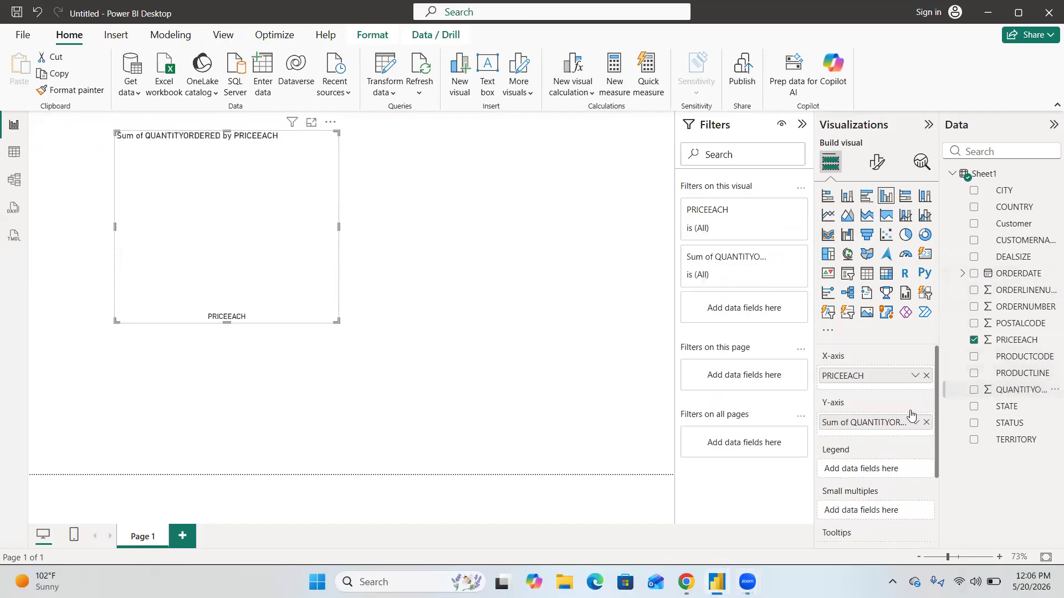
- Enlarge the column chart in width and height to cover most of the report page
left_click_drag(339, 227, 421, 241)
left_click_drag(560, 255, 566, 256)
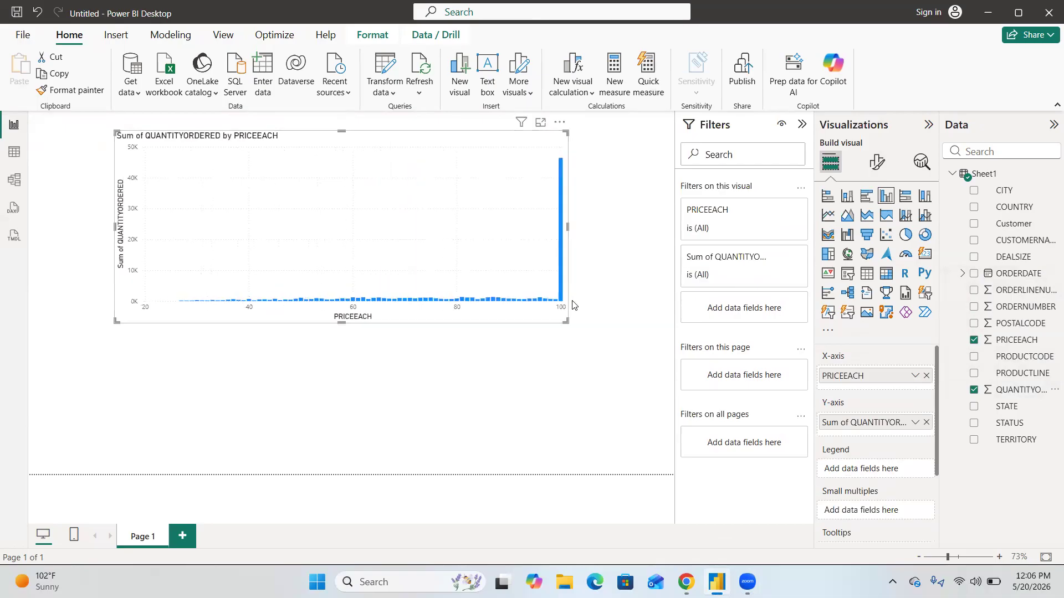
left_click_drag(593, 366, 610, 414)
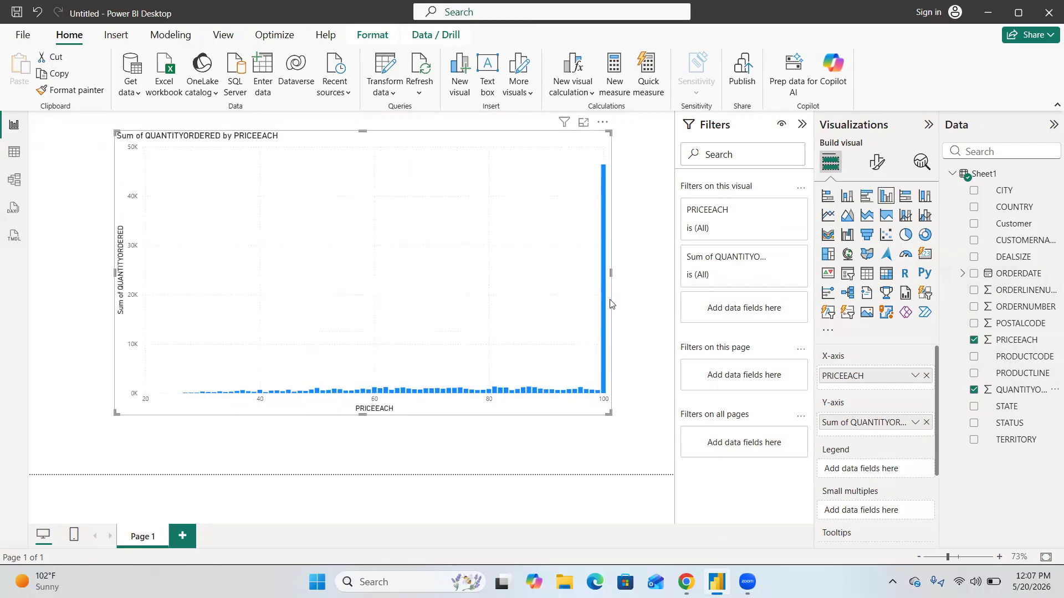
- Replace PRICEEACH with DEALSIZE on the chart's X-axis, and shrink the chart into the report page's upper-left corner
left_click(926, 377)
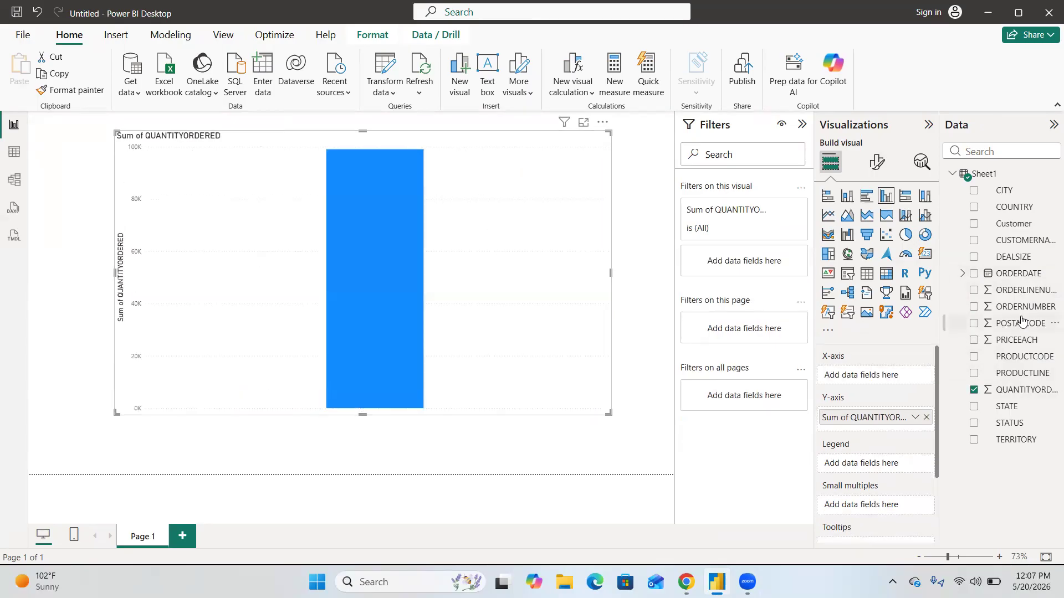
left_click_drag(1022, 263, 921, 378)
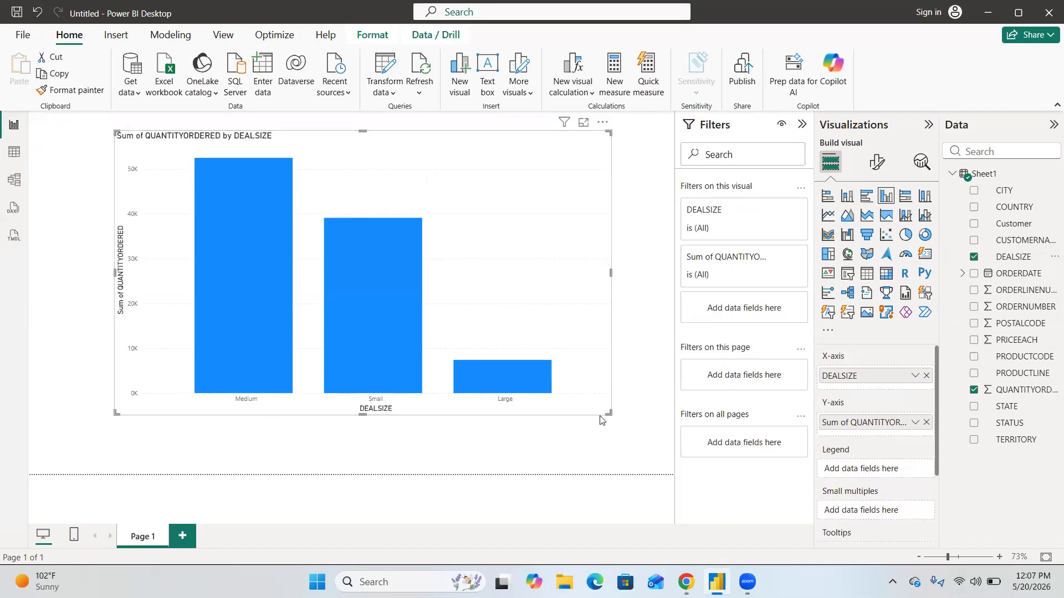
left_click_drag(610, 414, 415, 334)
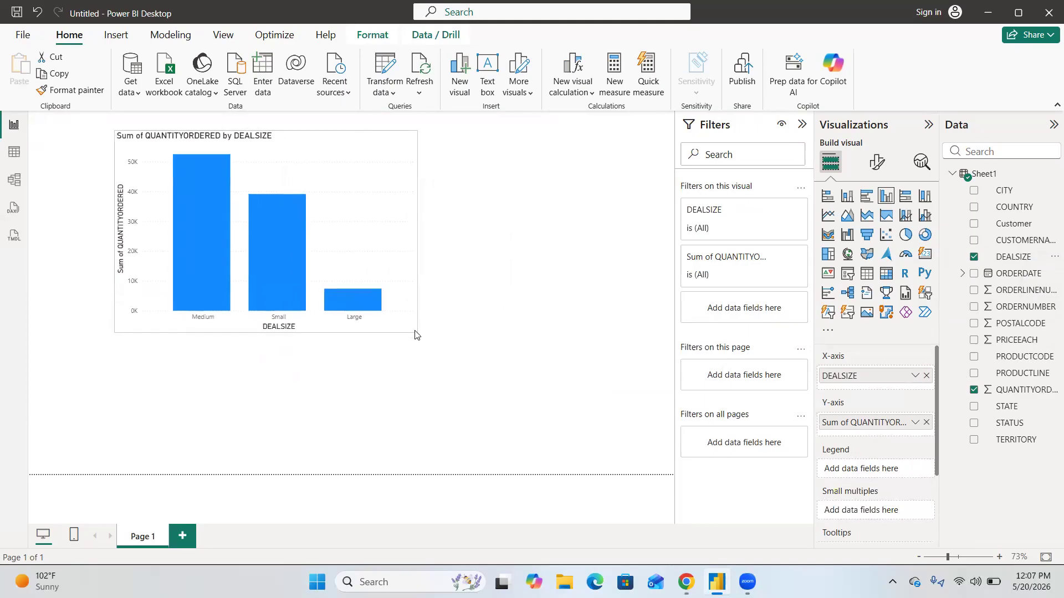
left_click_drag(207, 138, 121, 119)
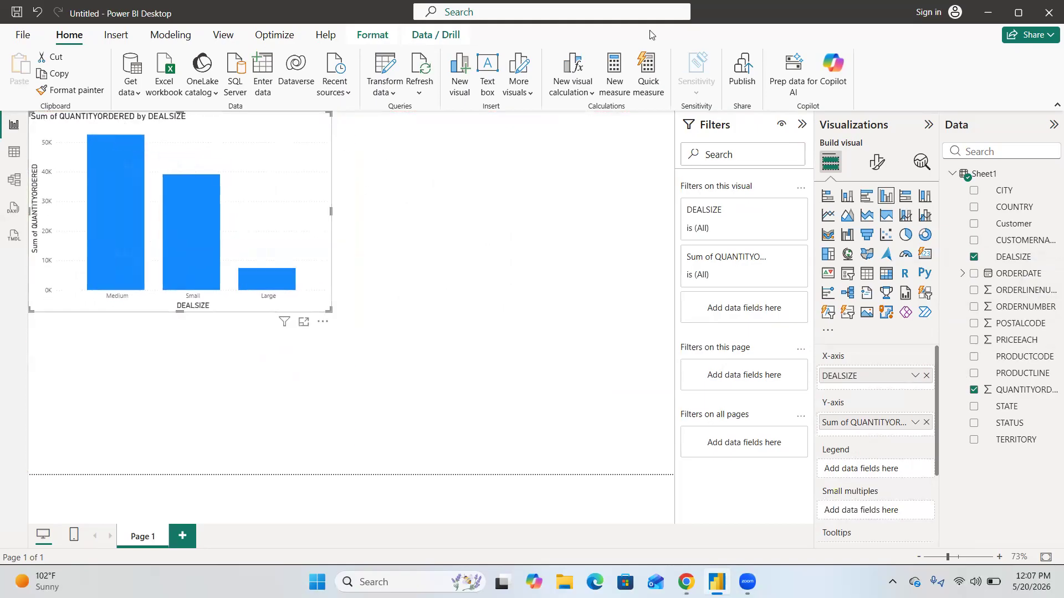
- Try the quantity by deal size visual as a pie chart, and convert it to a donut chart
left_click(906, 236)
left_click_drag(245, 207, 245, 198)
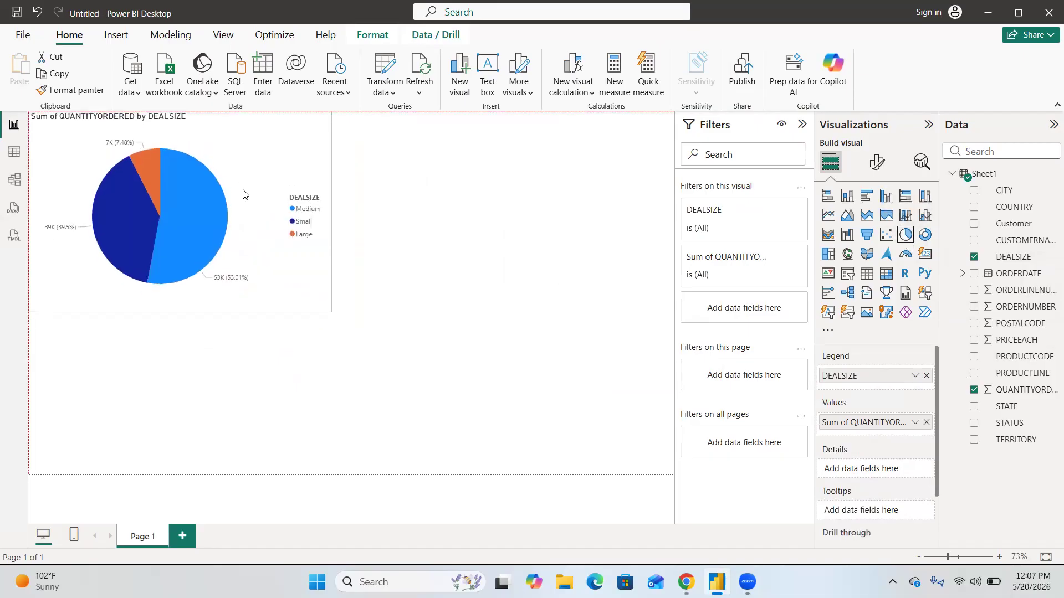
left_click(924, 235)
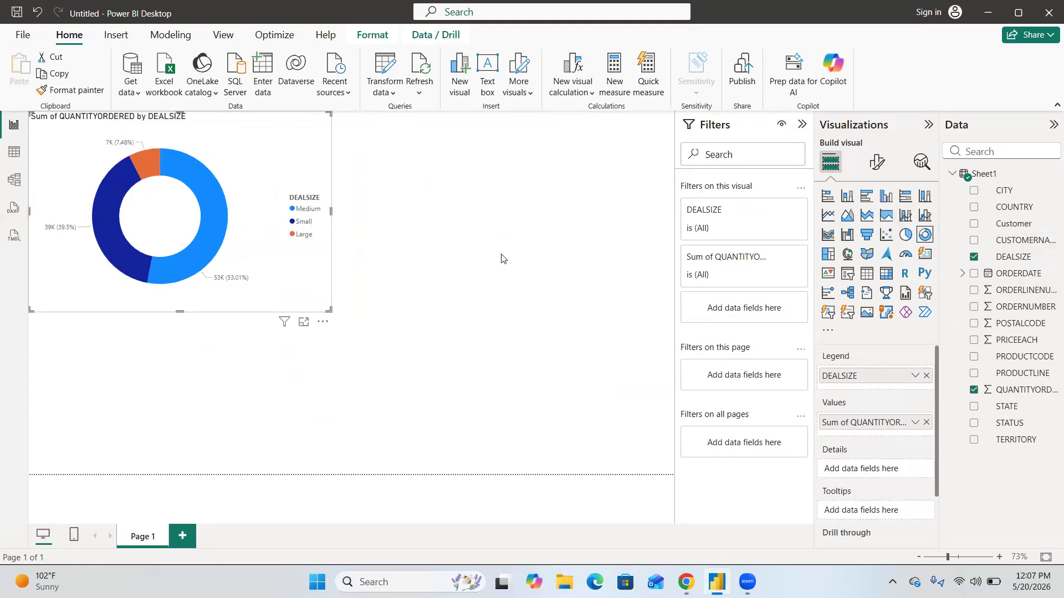
- Shrink the donut chart slightly in both dimensions, and check the Sheet1 table view before returning to the report page
left_click_drag(330, 308, 285, 290)
left_click(388, 252)
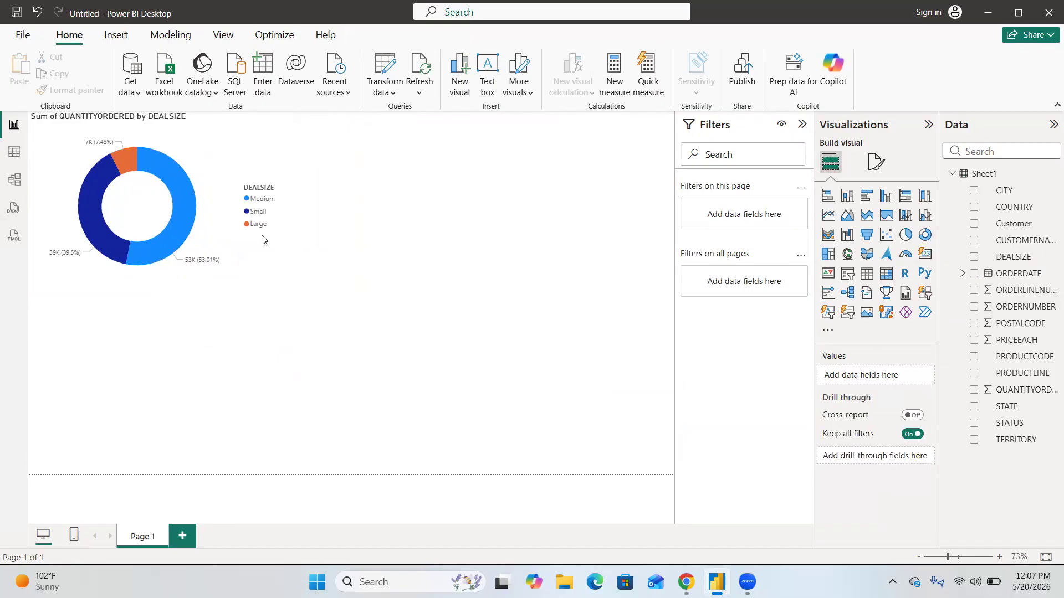
left_click(13, 151)
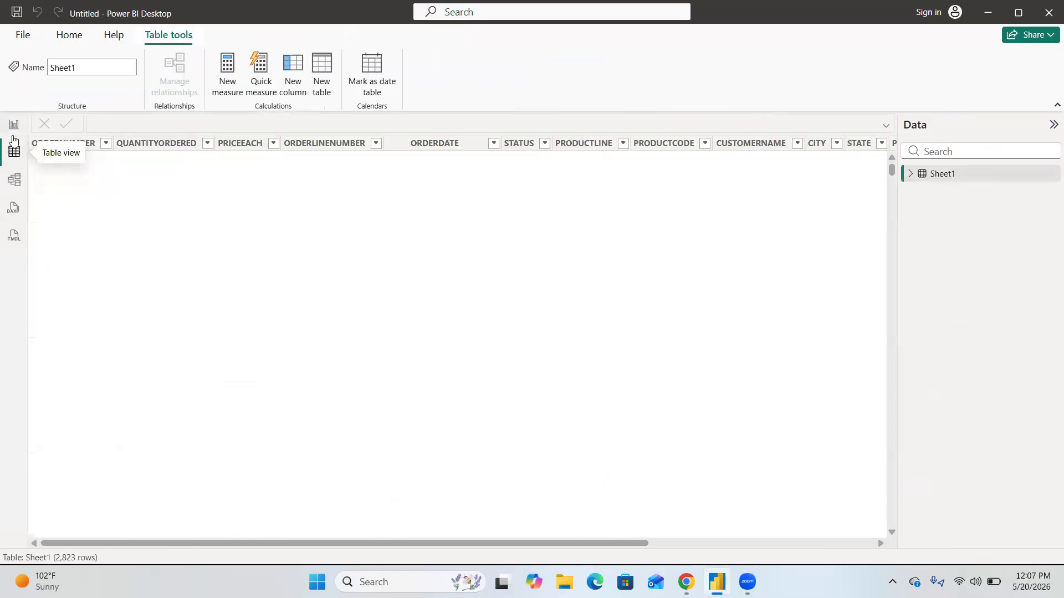
left_click(13, 133)
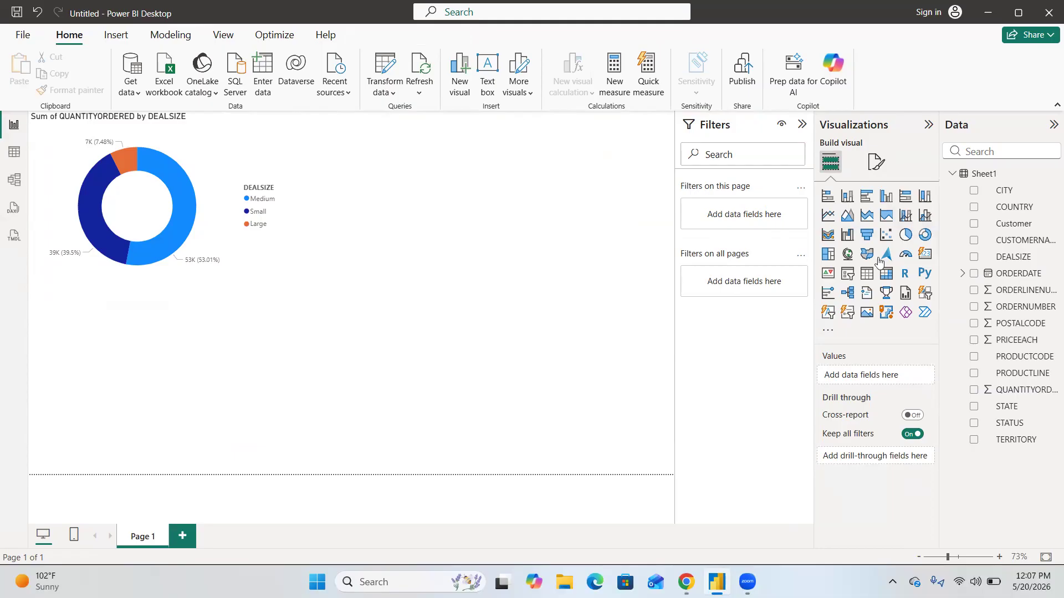
- Add a pie chart beside the donut chart with DEALSIZE as the legend and the sum of QUANTITYORDERED as the values
left_click(923, 237)
mouse_move(434, 208)
left_mouse_down()
mouse_move(454, 191)
mouse_move(434, 192)
left_mouse_up()
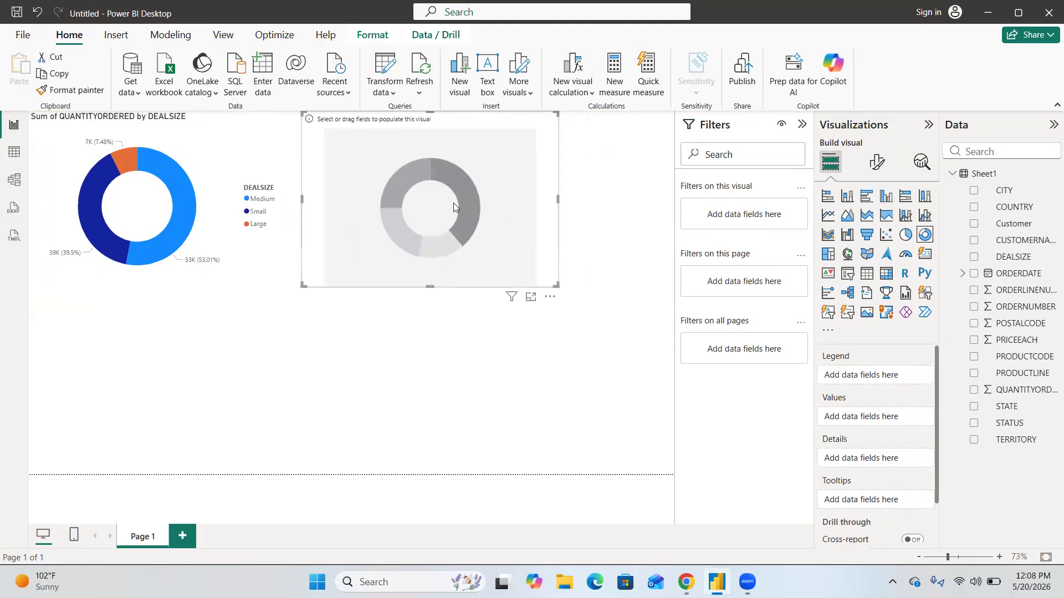
left_click(909, 234)
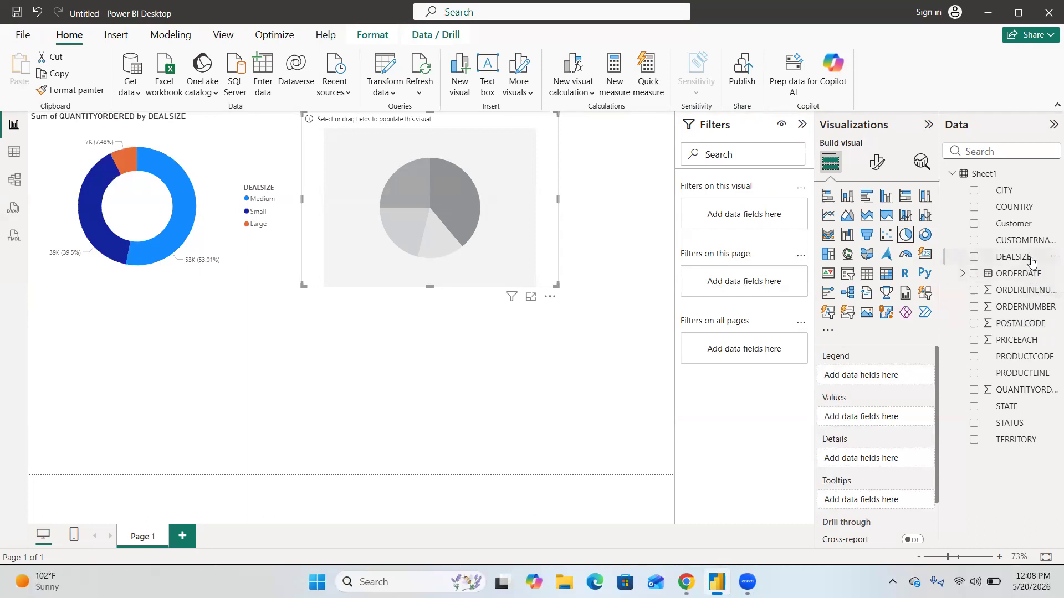
left_click_drag(1032, 259, 905, 381)
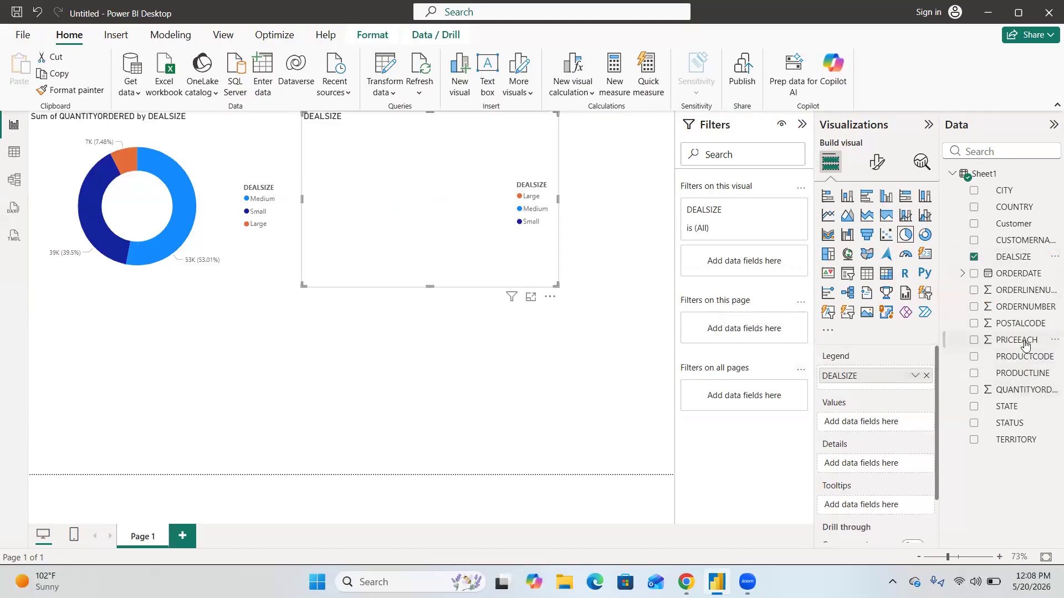
left_click_drag(1027, 397, 886, 427)
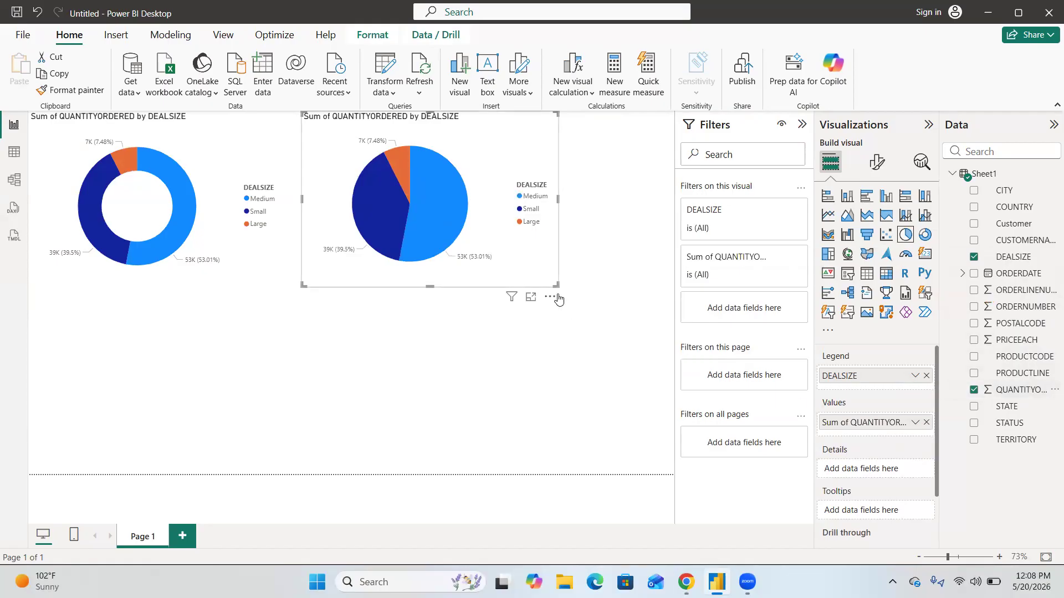
- Cross-highlight the charts by the Small, Medium and Large deal sizes from the pie chart's legend, and clear the selection
left_click(526, 214)
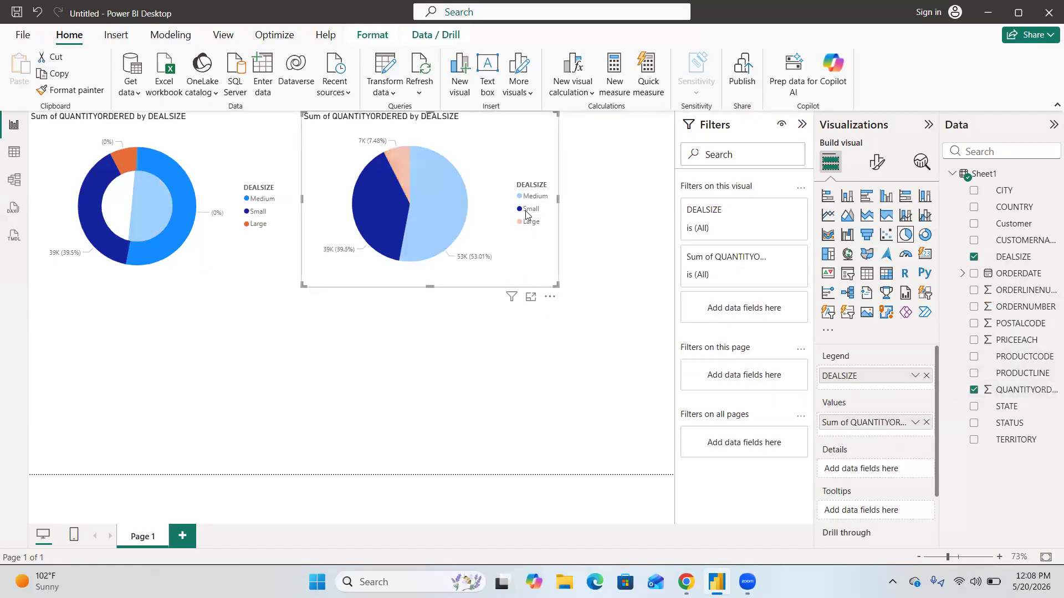
left_click(526, 195)
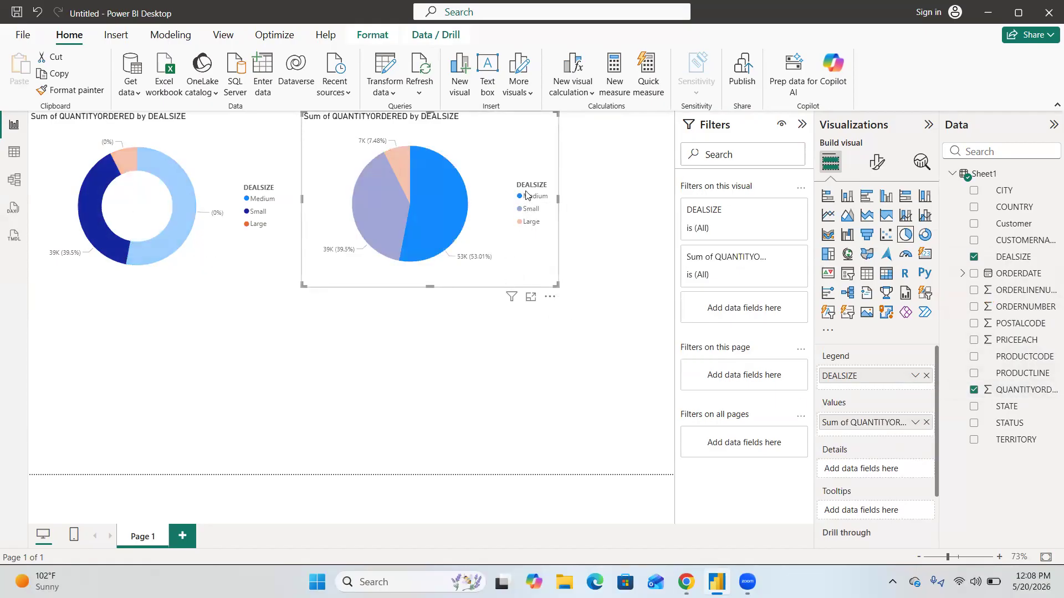
left_click(523, 226)
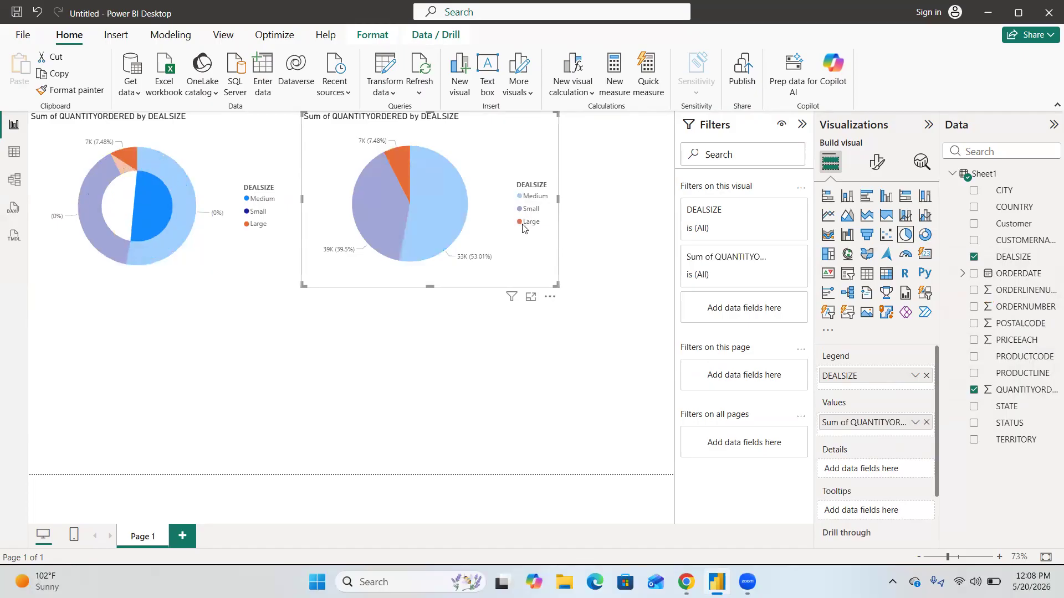
left_click(521, 196)
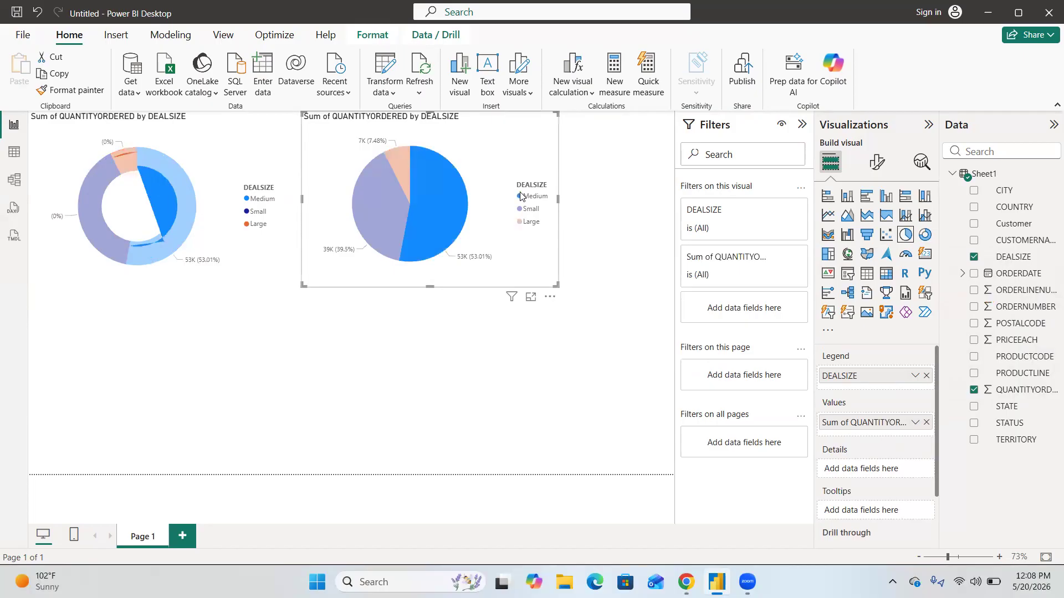
left_click(521, 195)
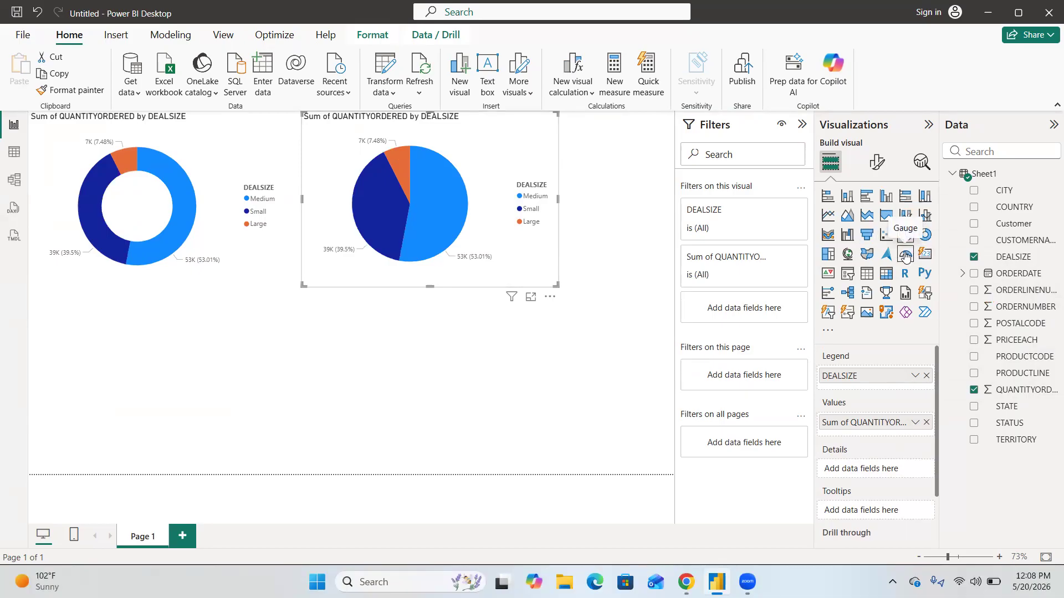
left_click(589, 381)
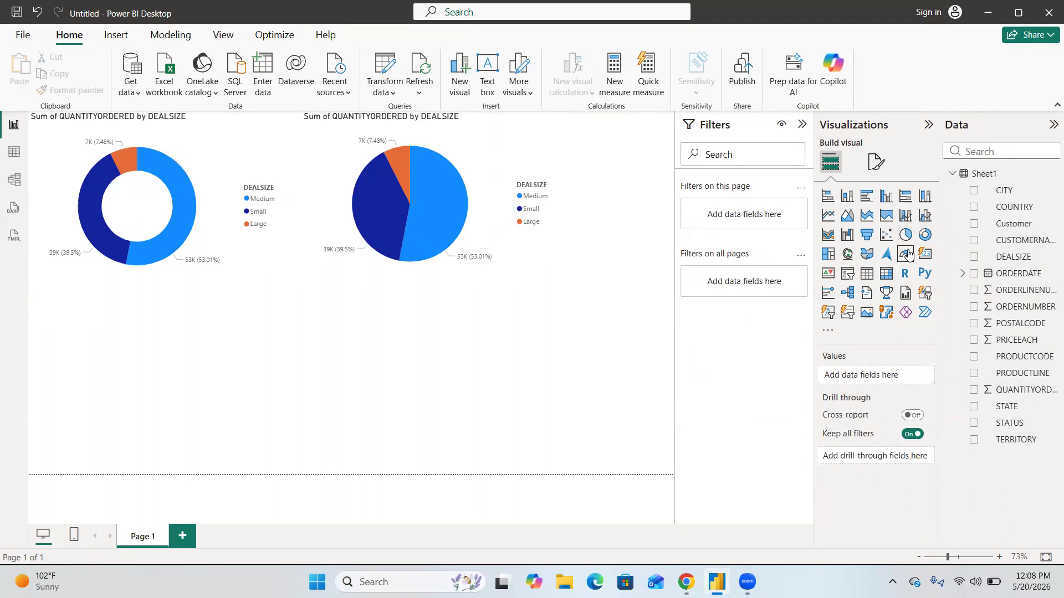
- Add a gauge visual, placing it beside the donut chart and moving the pie chart directly below the donut chart
left_click(907, 254)
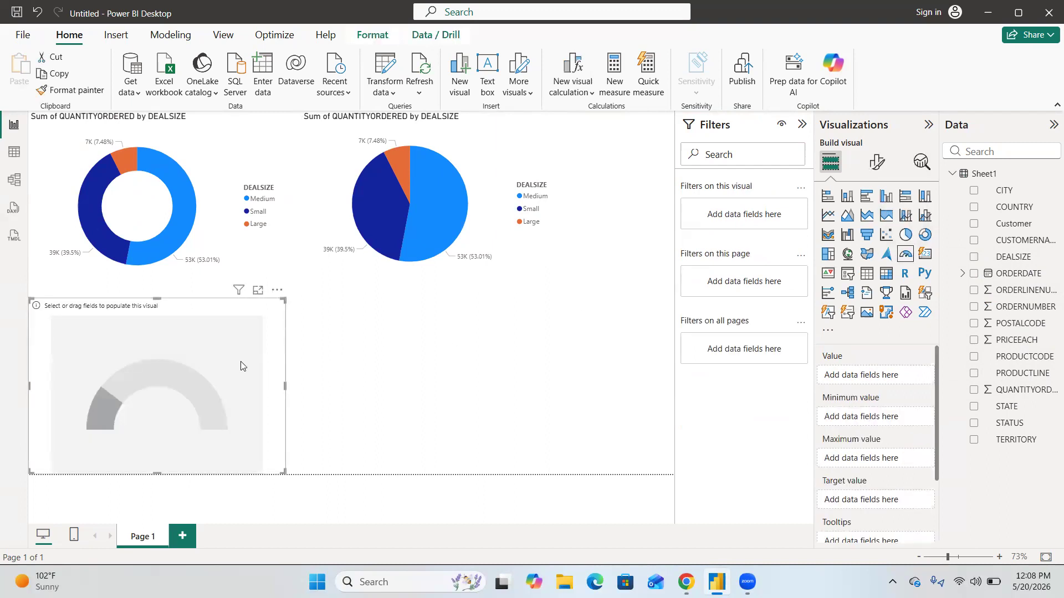
left_click_drag(488, 192, 409, 397)
left_click_drag(204, 392, 458, 172)
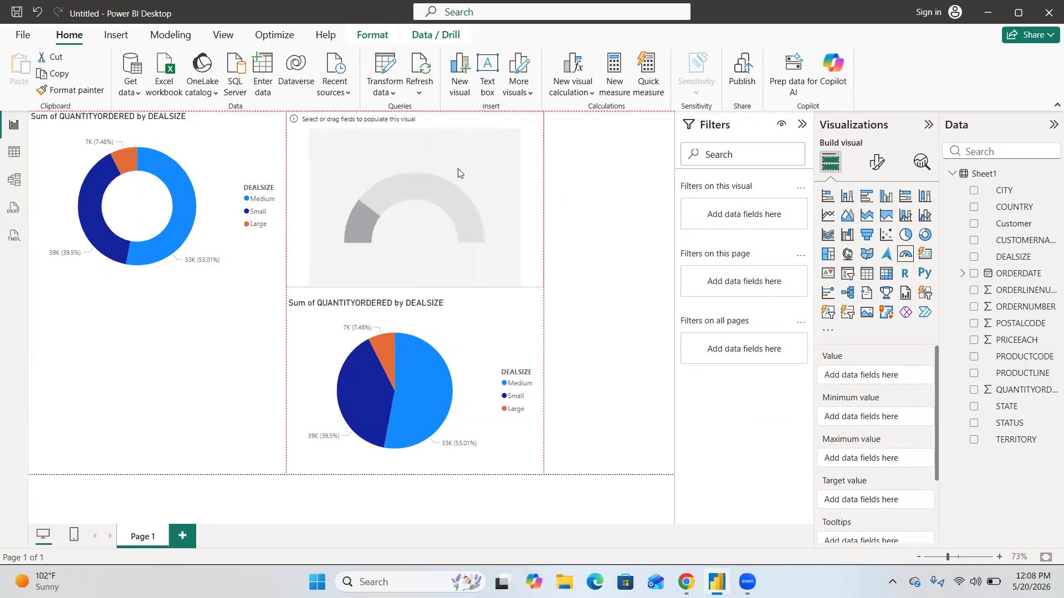
left_click_drag(376, 337, 112, 319)
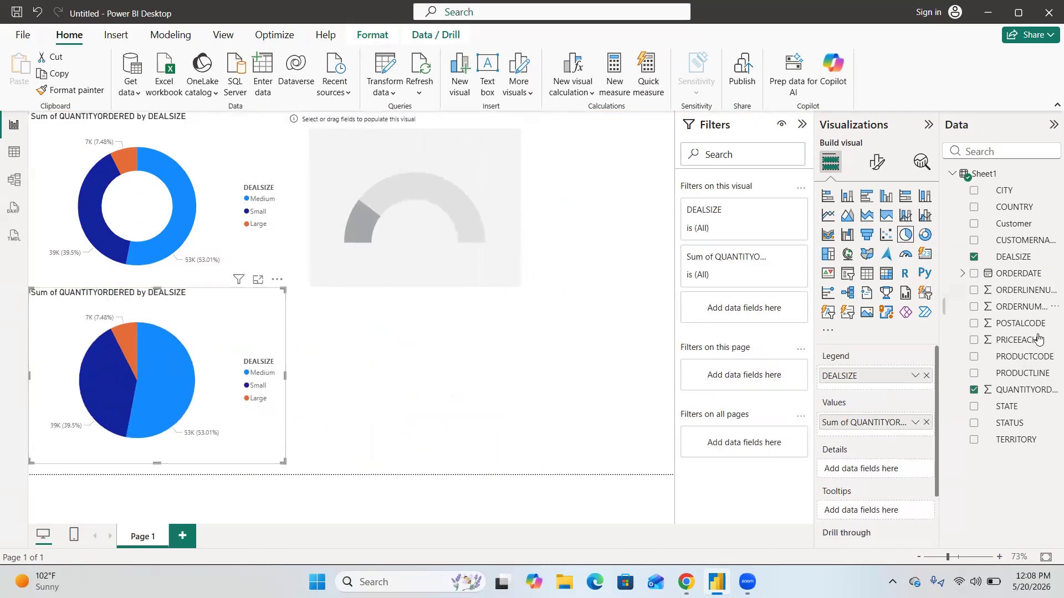
- Set the gauge's minimum value to the sum of QUANTITYORDERED and its value to the count of STATUS
mouse_move(1013, 392)
left_mouse_down()
mouse_move(890, 421)
mouse_move(1010, 390)
left_mouse_up()
left_click(432, 179)
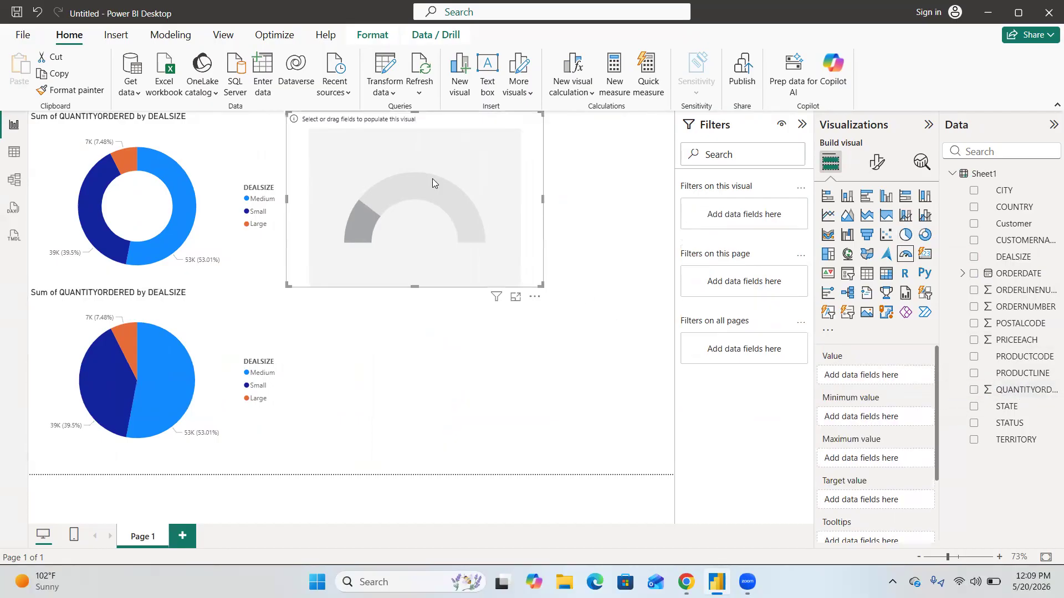
left_click_drag(1041, 389, 897, 417)
left_click_drag(1000, 423, 902, 384)
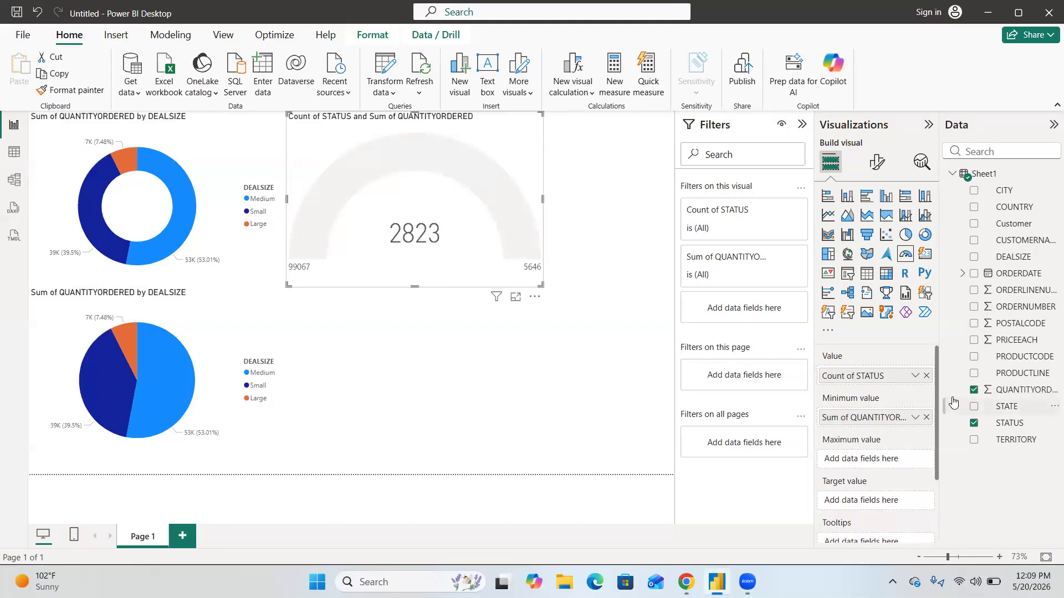
- Try COUNTRY as the gauge's value in place of STATUS, and swap it for DEALSIZE
left_click(926, 375)
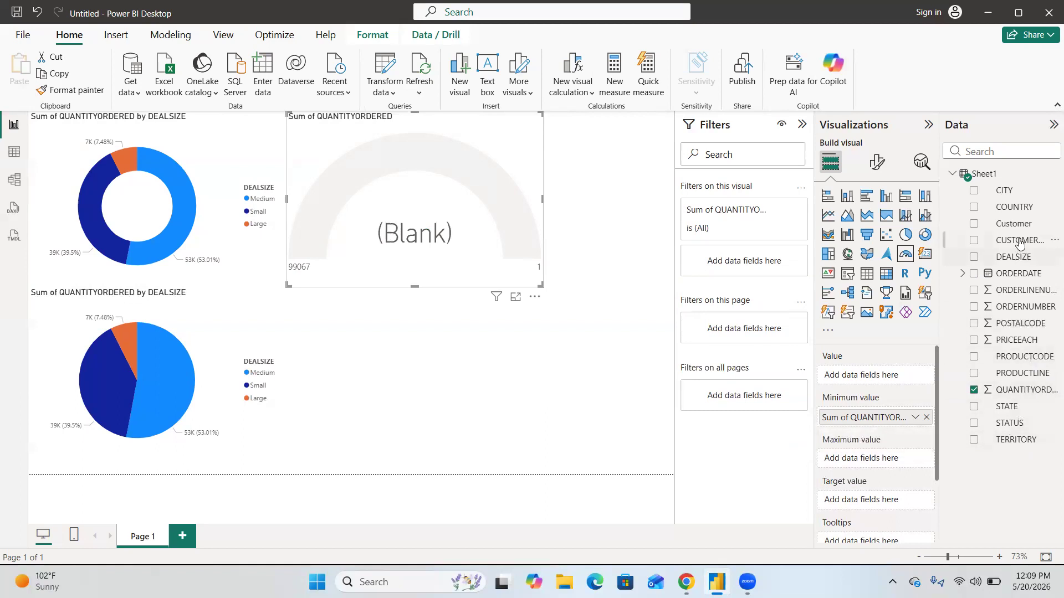
left_click_drag(1018, 210, 896, 380)
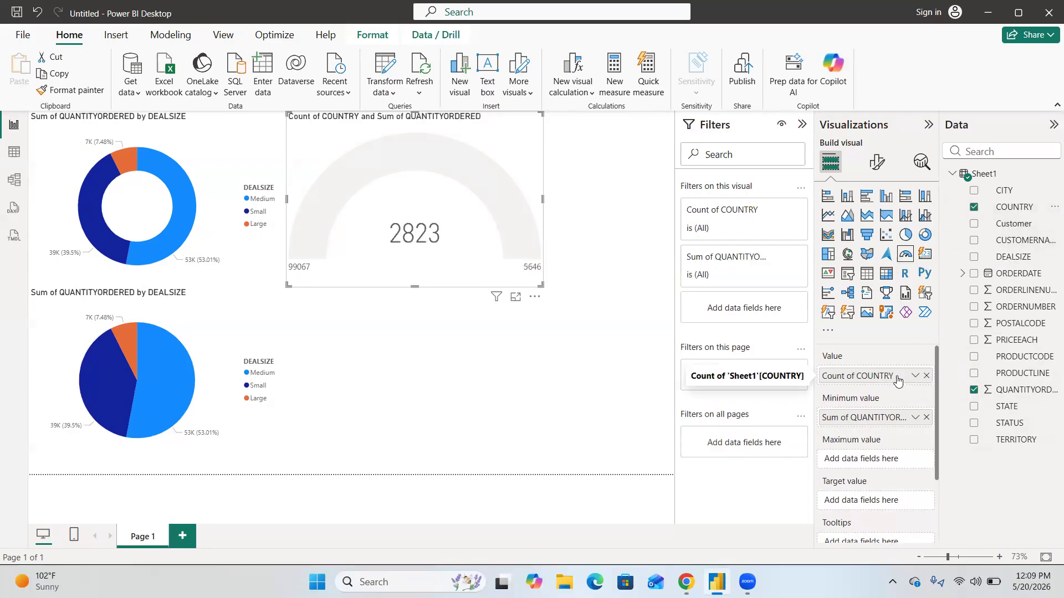
left_click(925, 376)
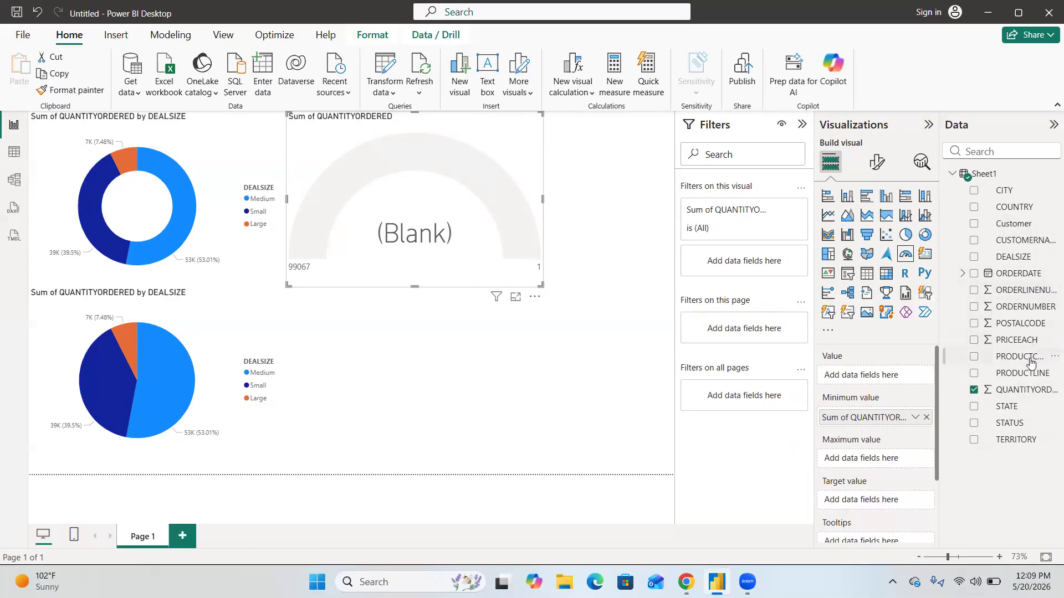
left_click_drag(1027, 260, 912, 380)
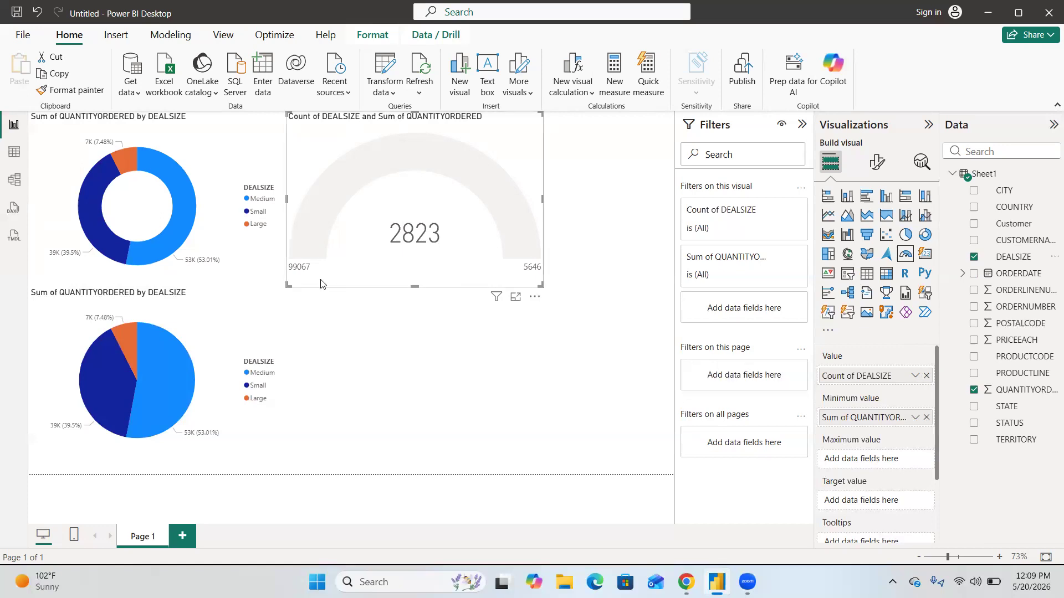
- Check how the gauge responds to selecting different deal sizes in the donut and pie chart legends
left_click(252, 201)
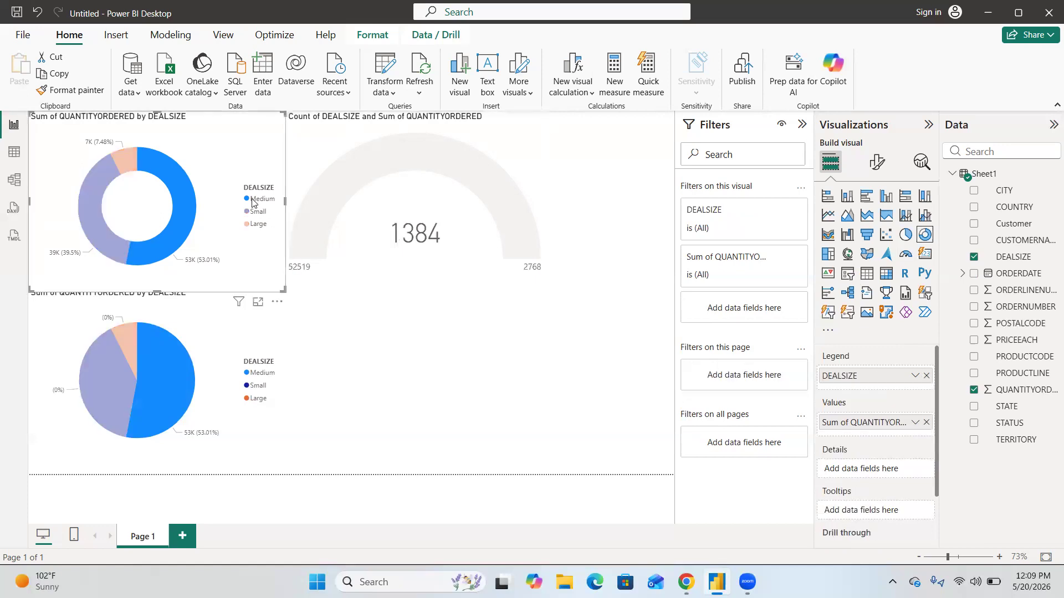
left_click(250, 225)
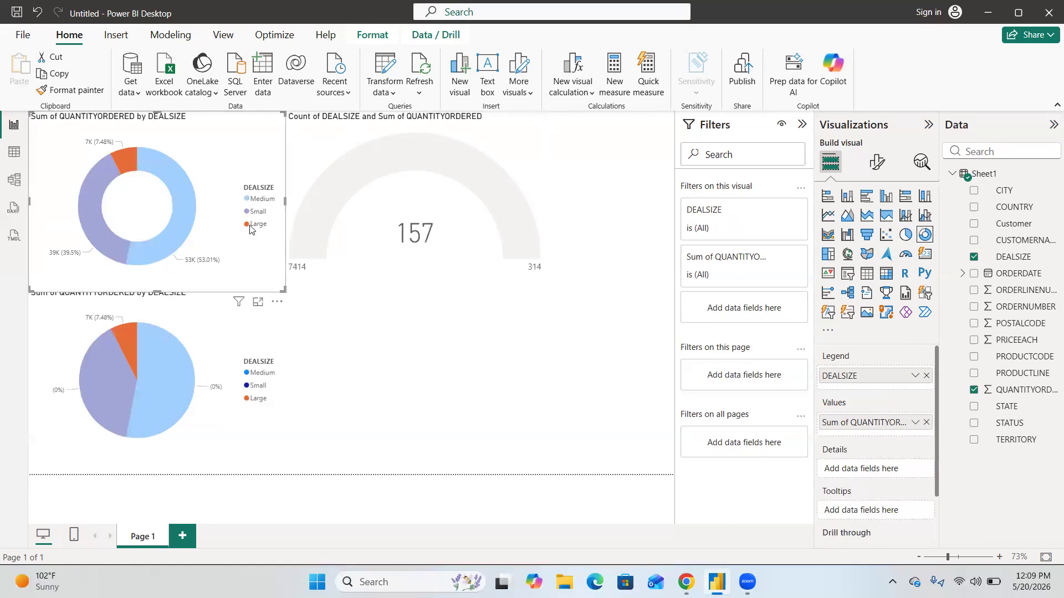
left_click(247, 373)
left_click(249, 386)
left_click(252, 402)
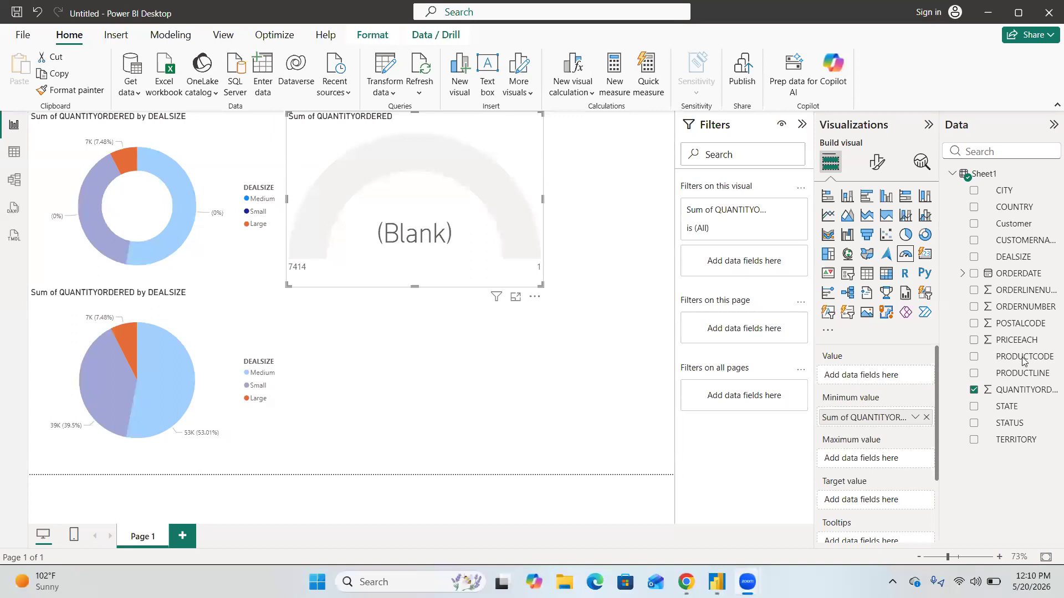
- Make the sum of PRICEEACH the gauge's value, and filter it by Small and Large deal sizes from both the donut and pie charts
left_click_drag(1017, 340, 908, 376)
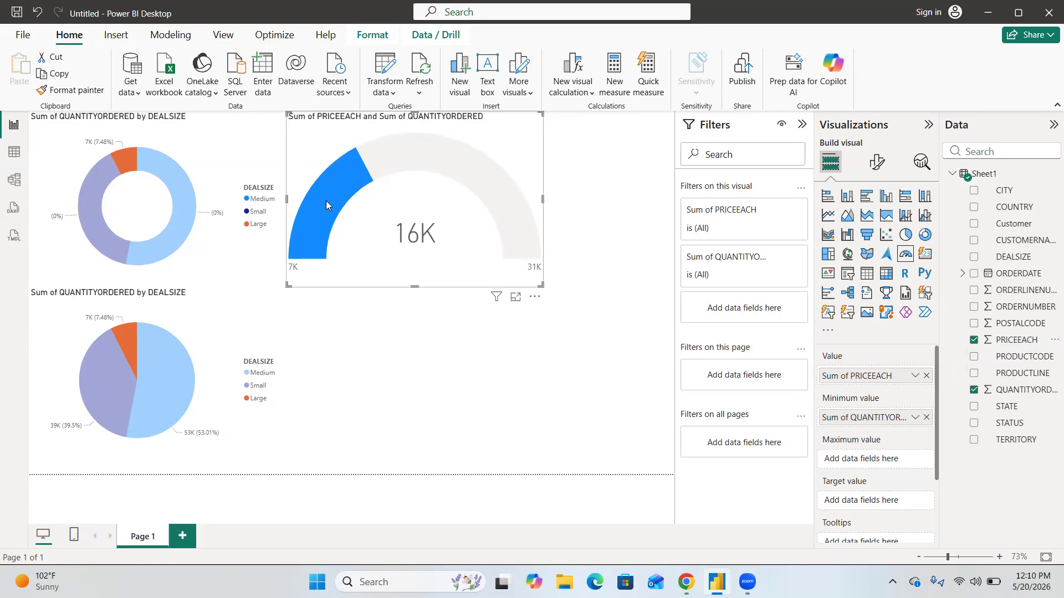
left_click(252, 214)
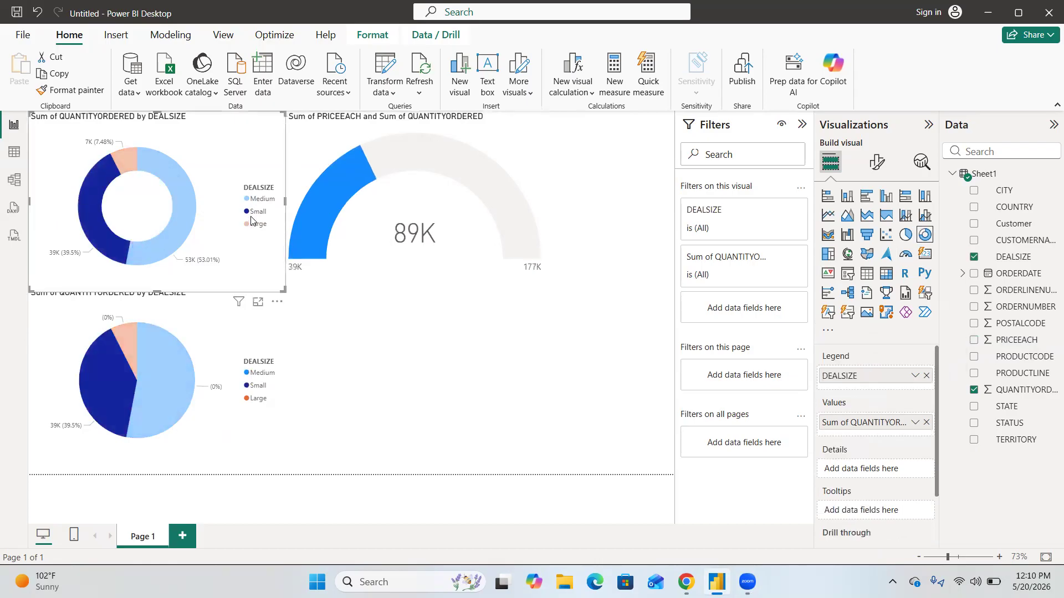
left_click(252, 224)
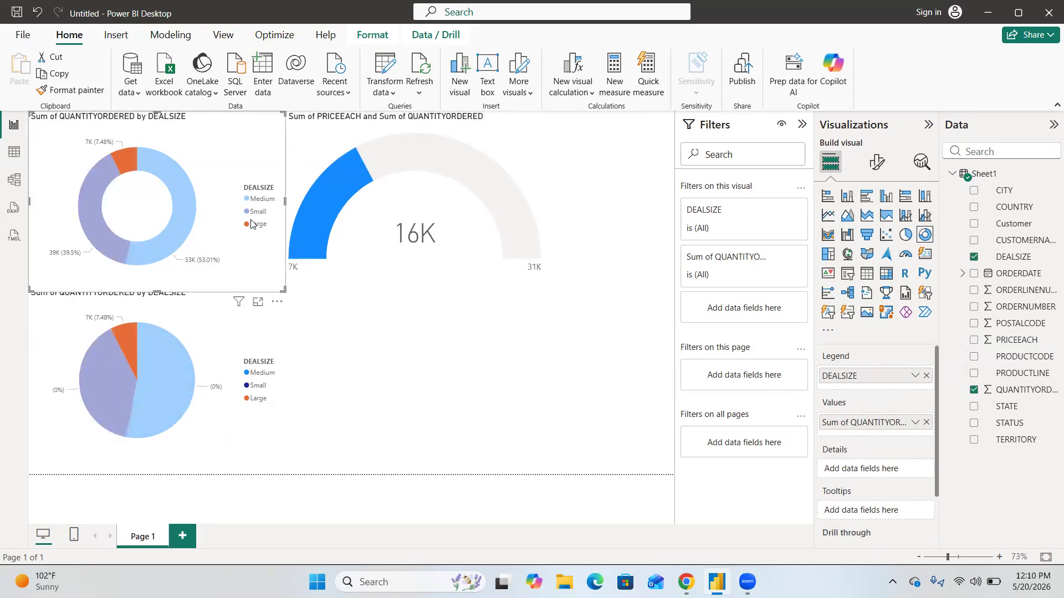
left_click(257, 386)
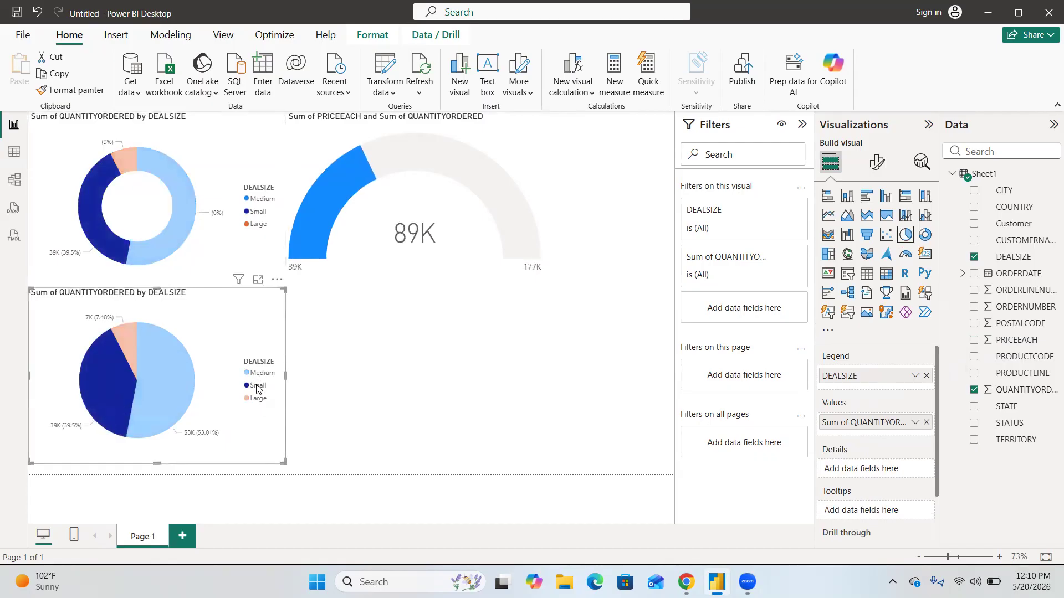
left_click(255, 399)
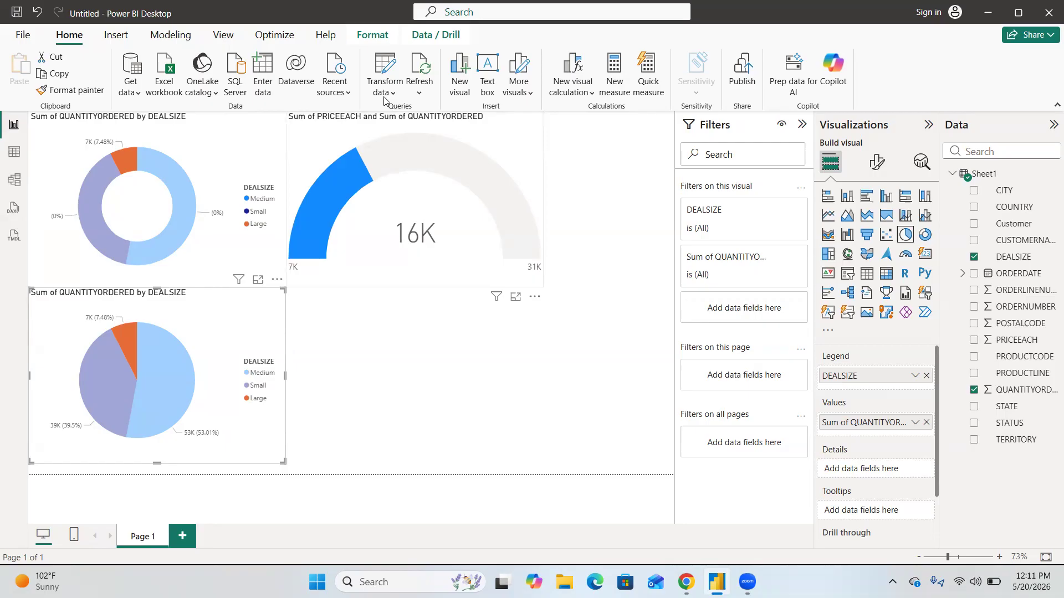
- Switch the report page to the mobile layout and auto-create the phone arrangement of its visuals
left_click(222, 34)
left_click(408, 73)
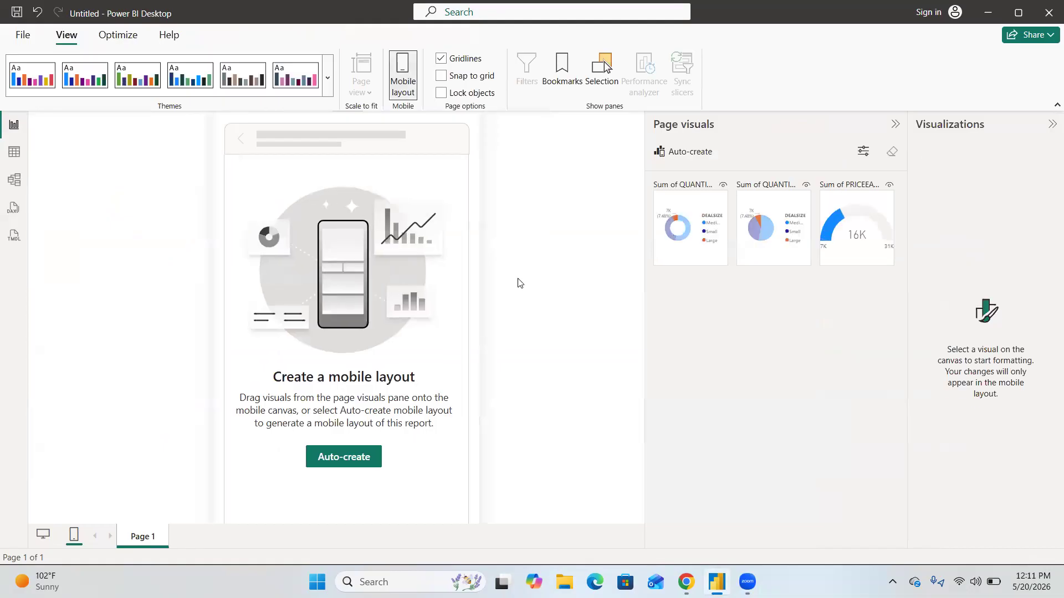
left_click(332, 458)
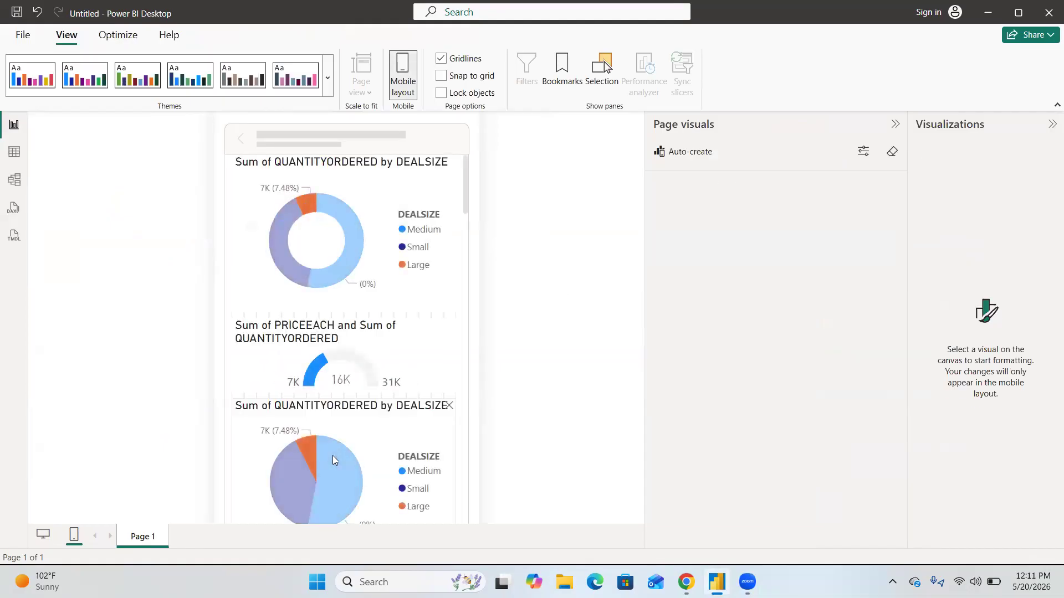
- Move the gauge to the top of the mobile canvas and place the donut chart between it and the pie chart
left_click_drag(464, 202, 460, 154)
left_click_drag(348, 352, 352, 188)
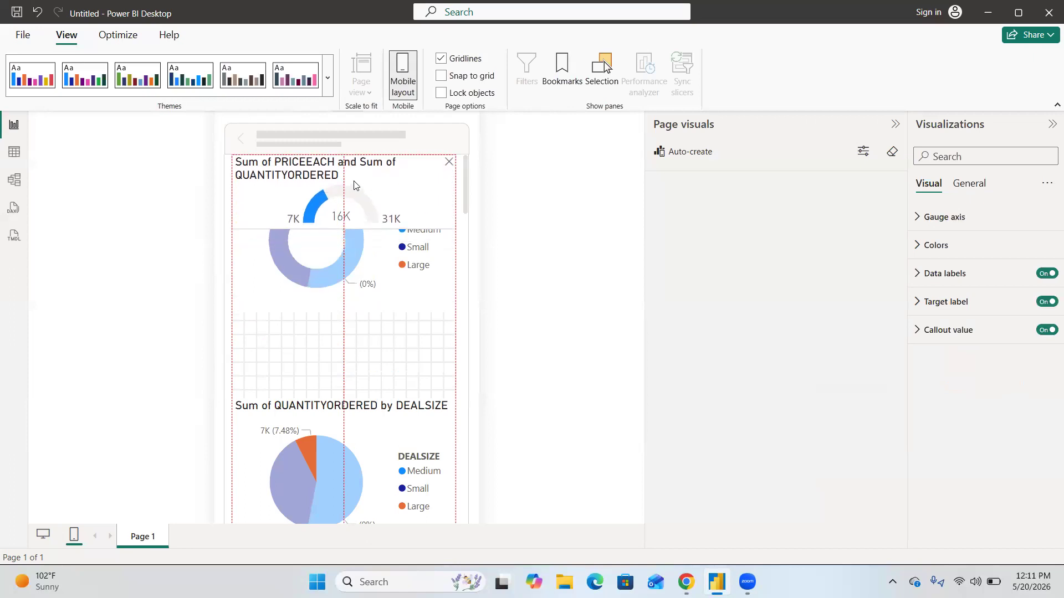
left_click(341, 346)
left_click_drag(342, 353, 344, 368)
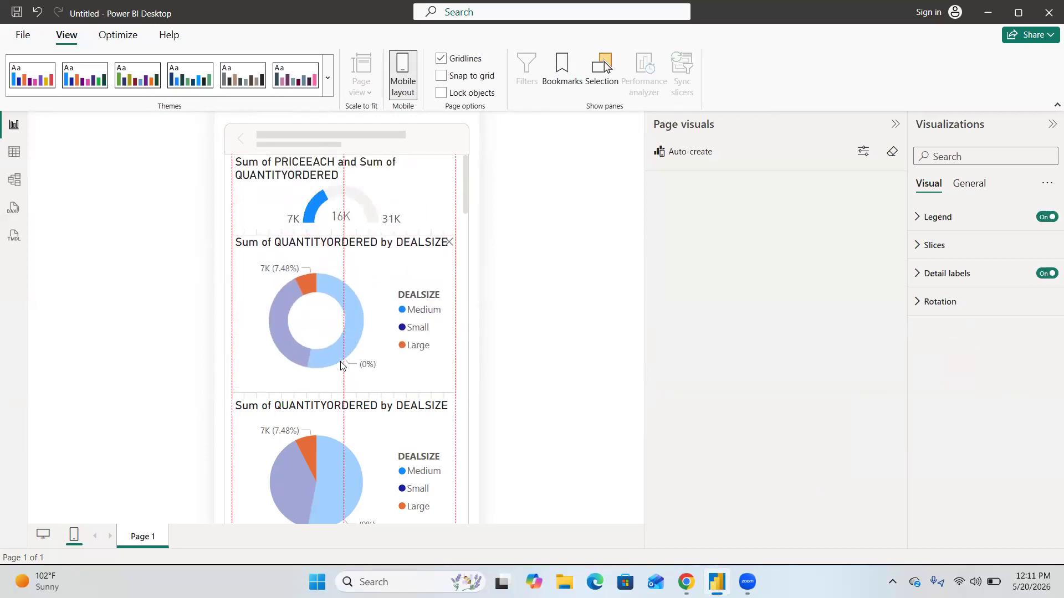
left_click(352, 215)
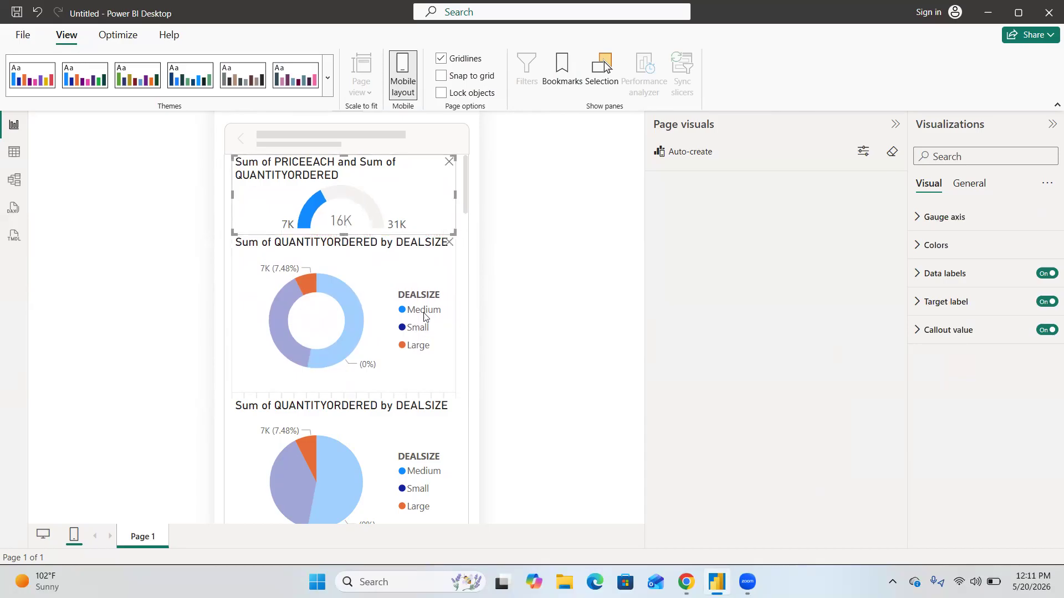
- Filter the mobile visuals by Small and Medium in the donut and by Small and Large in the pie, and return to the desktop layout
left_click(413, 328)
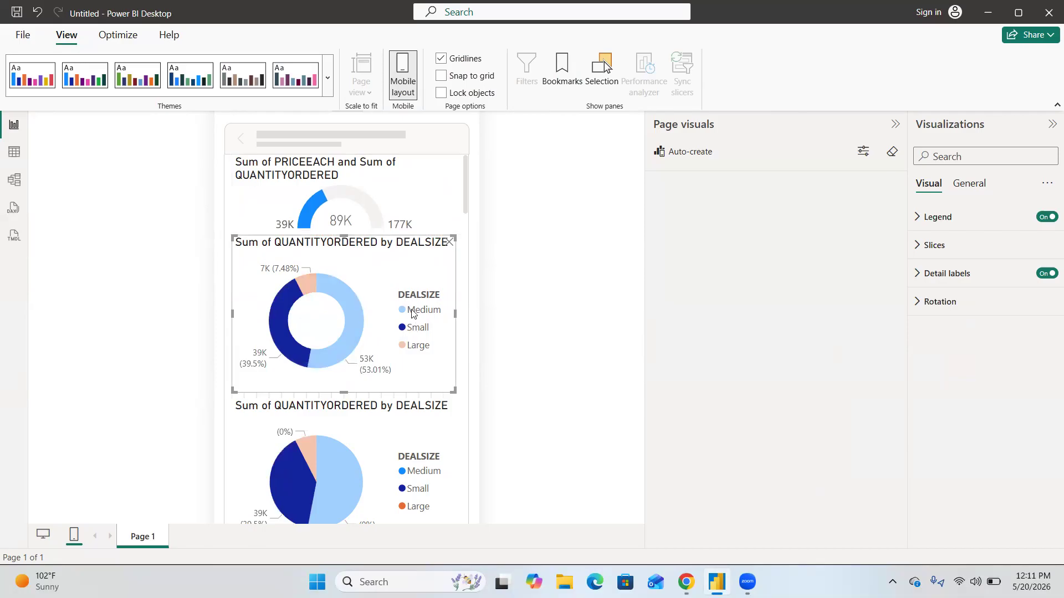
left_click(412, 311)
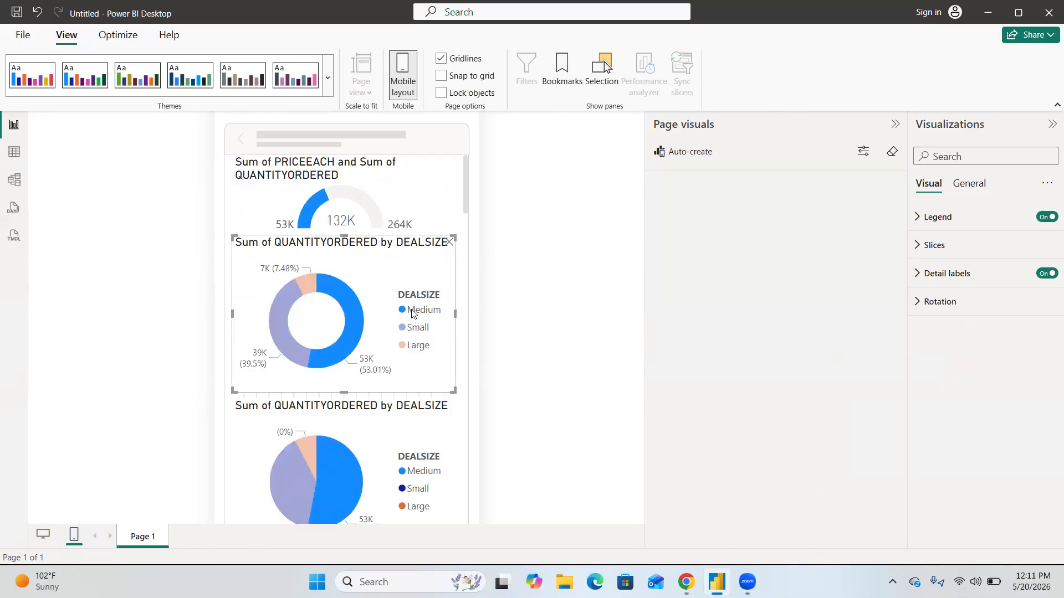
left_click(410, 481)
left_click(410, 493)
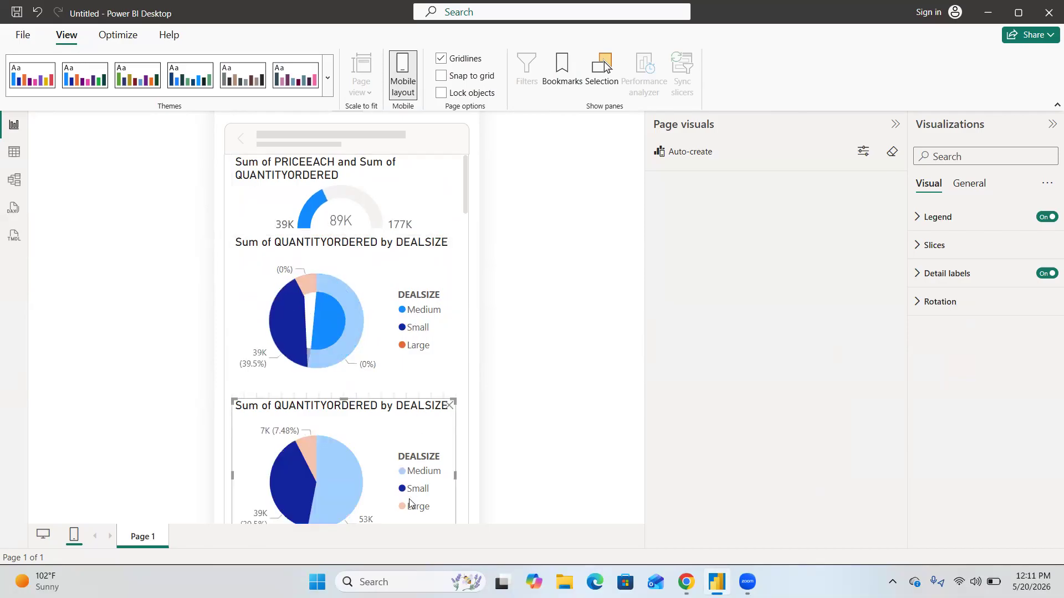
left_click(410, 507)
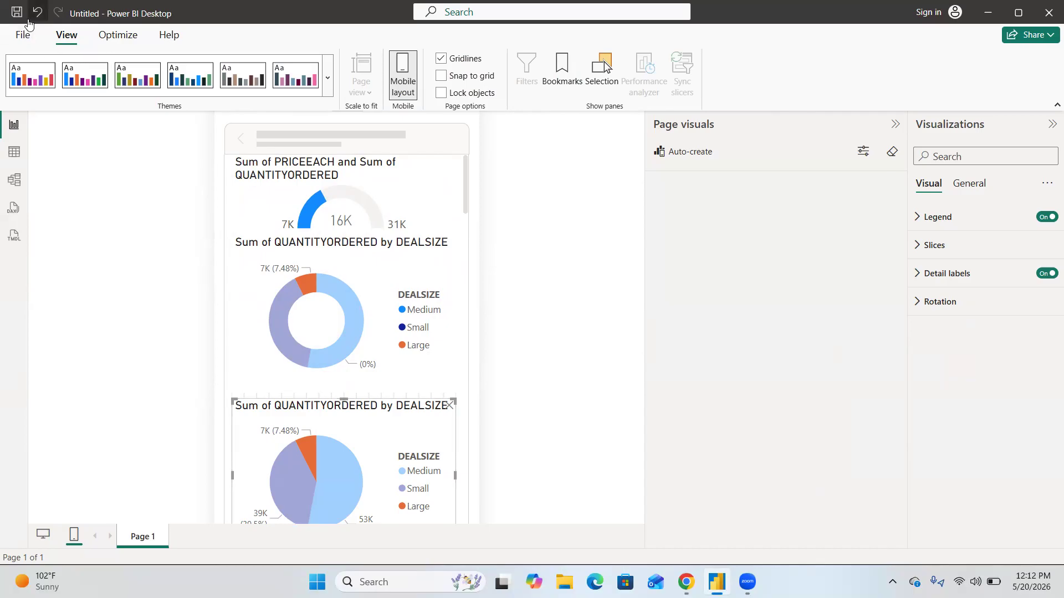
left_click(395, 89)
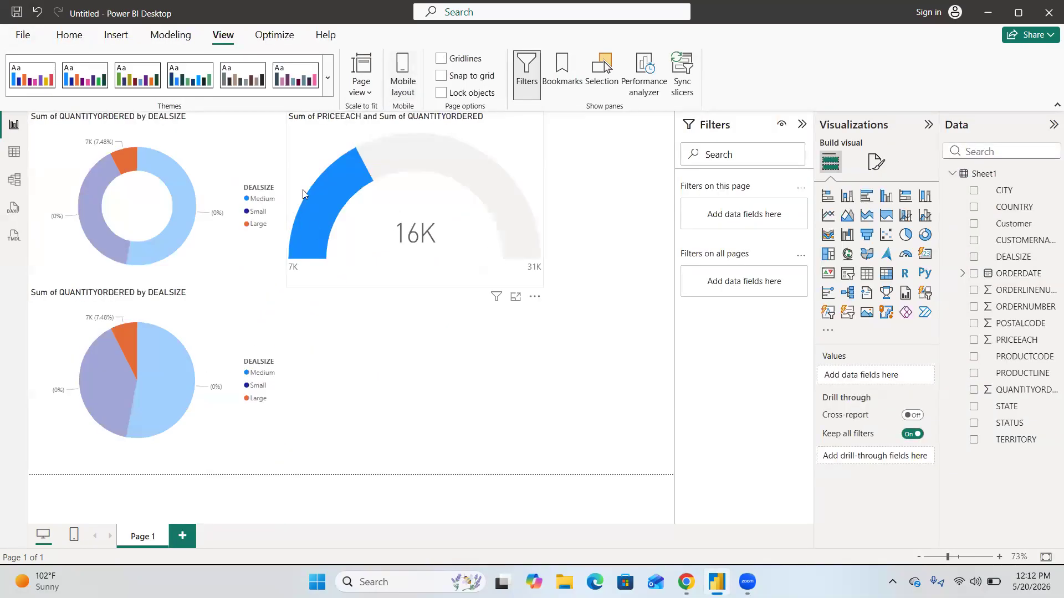
- Look through the report page's formatting options for page information, canvas background and wallpaper
left_click(875, 165)
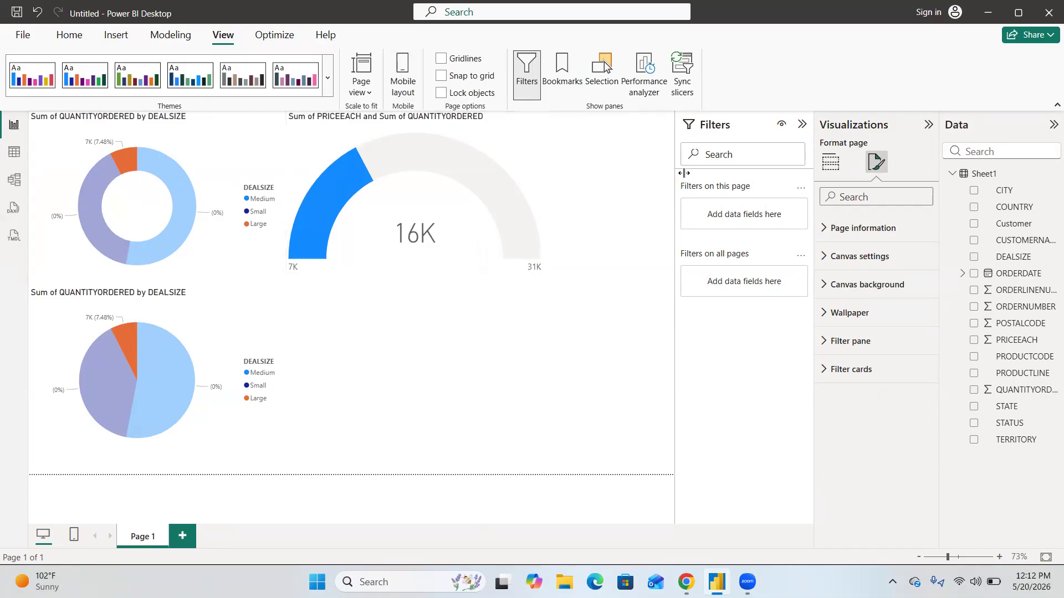
left_click(838, 232)
left_click(838, 230)
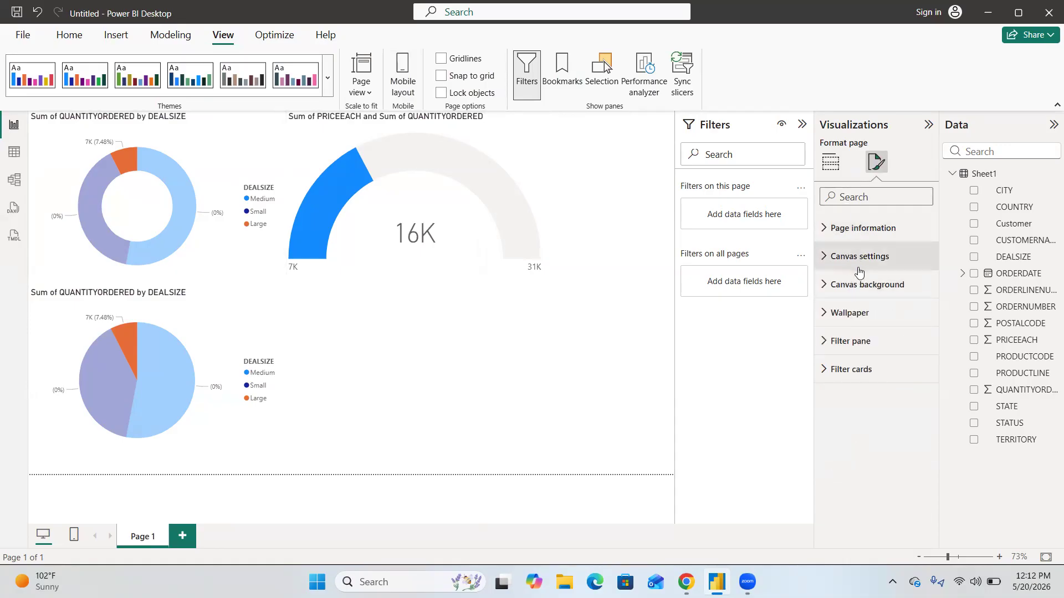
left_click(854, 285)
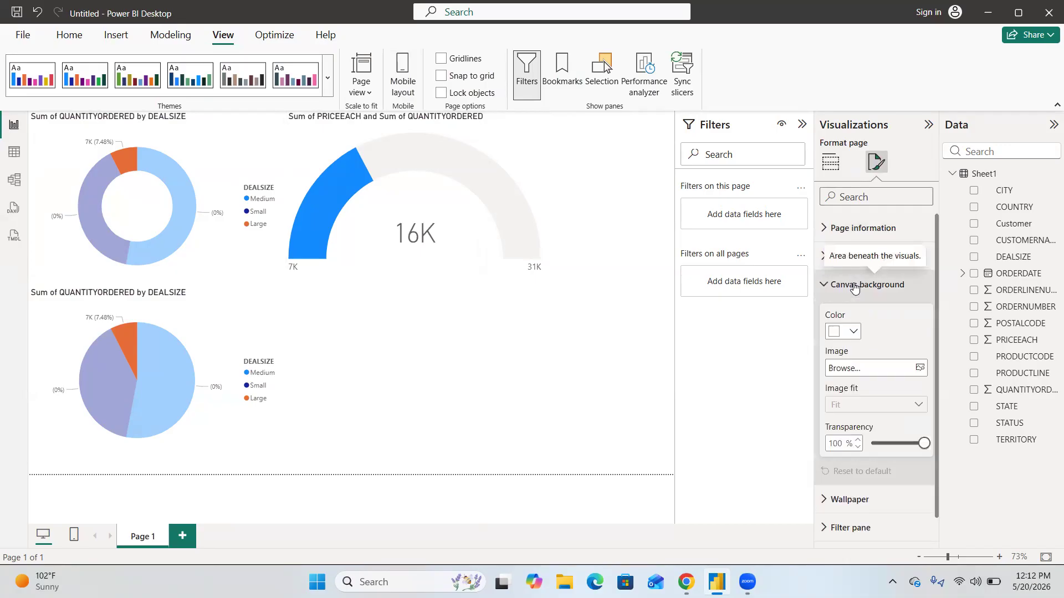
left_click(854, 285)
left_click(853, 315)
left_click(854, 314)
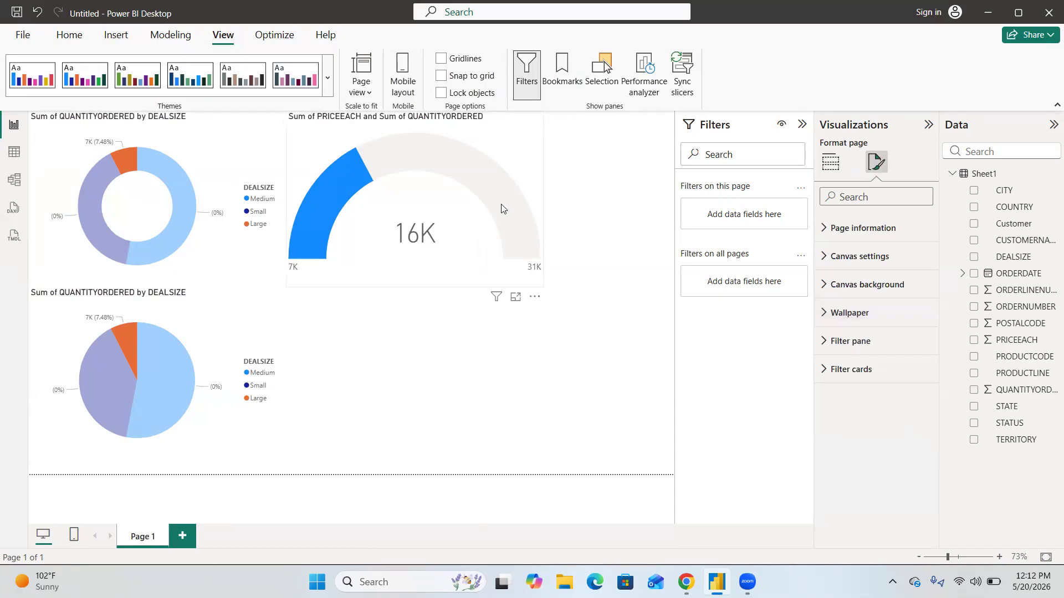
- Apply the built-in dark blue Power BI theme with the light blue wave-line background to the report
left_click(400, 187)
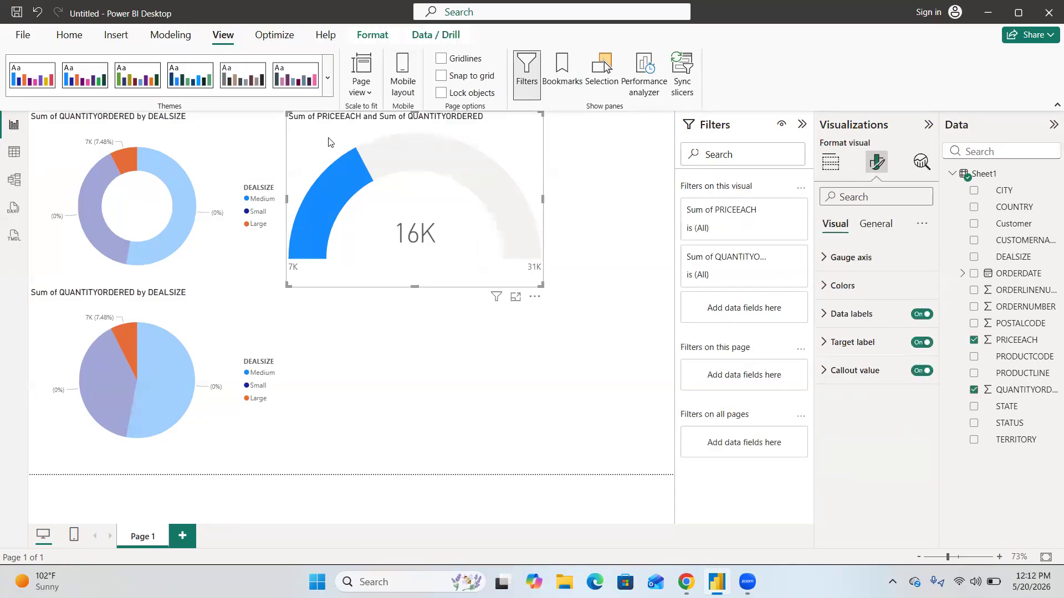
left_click(328, 78)
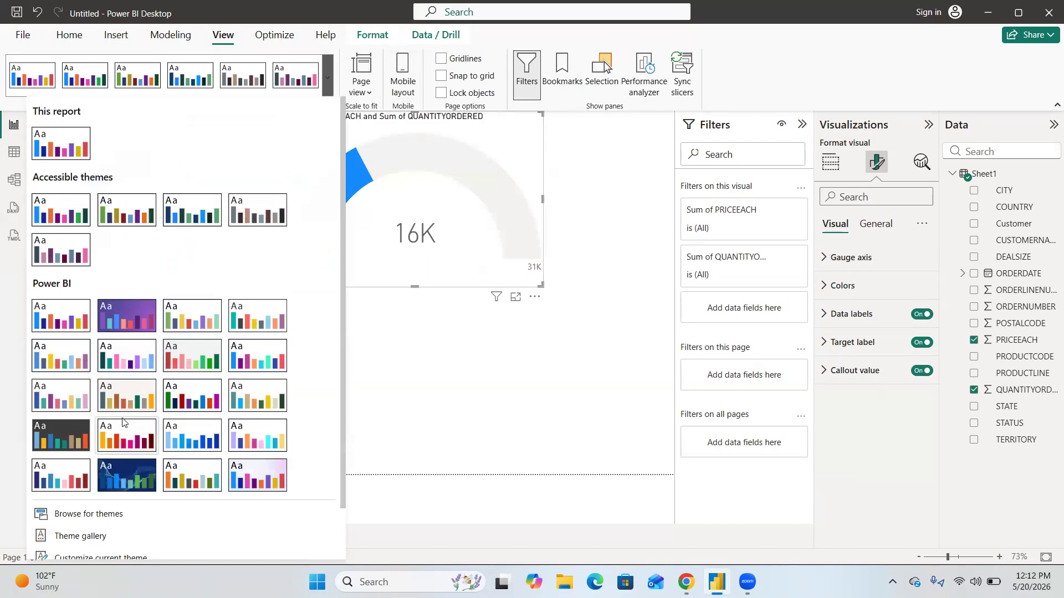
left_click(124, 478)
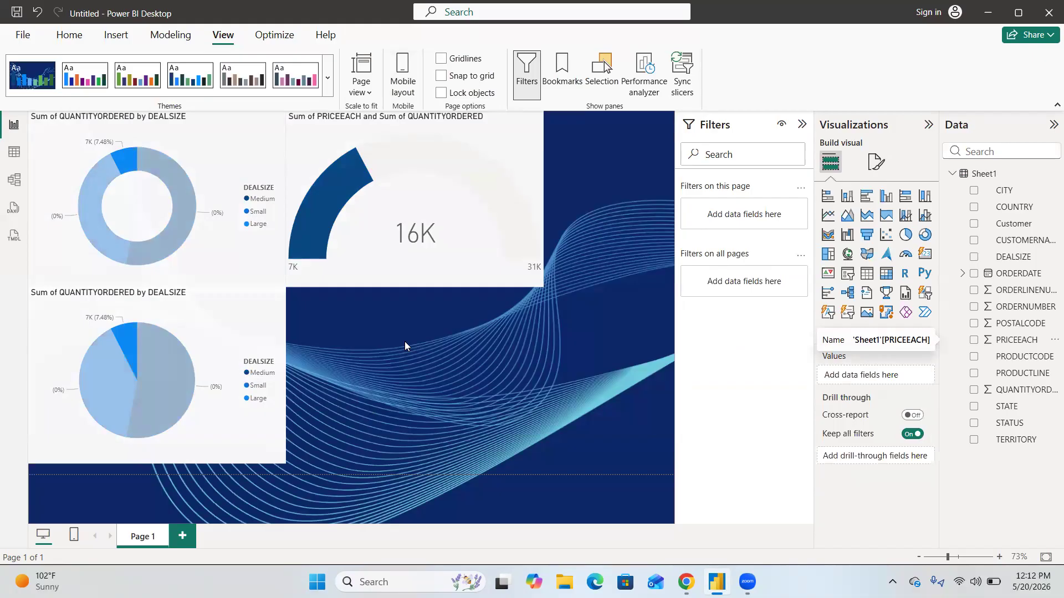
- Open the formatting options of the report page
left_click(882, 164)
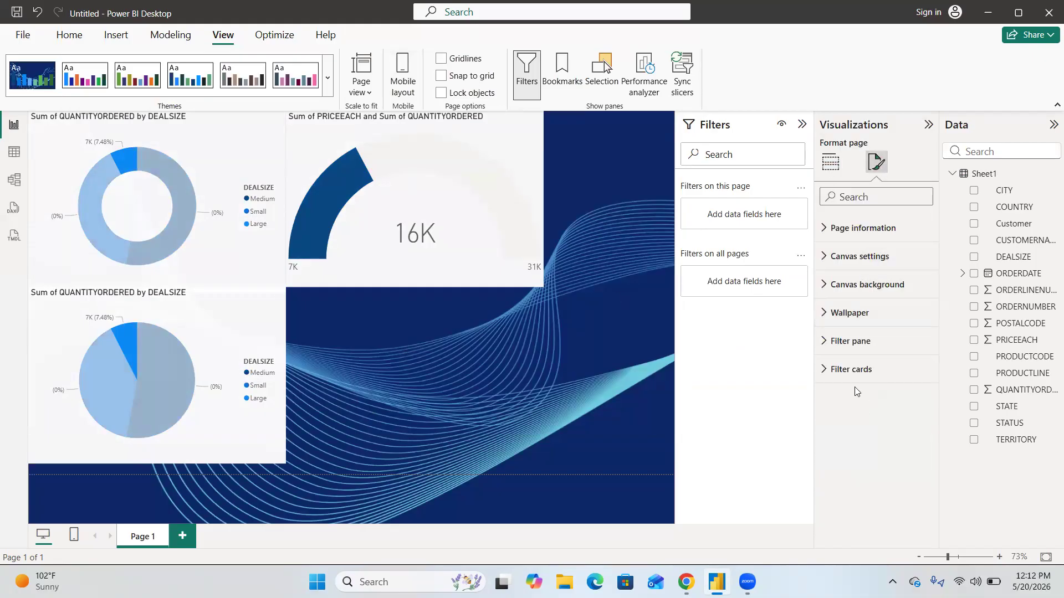